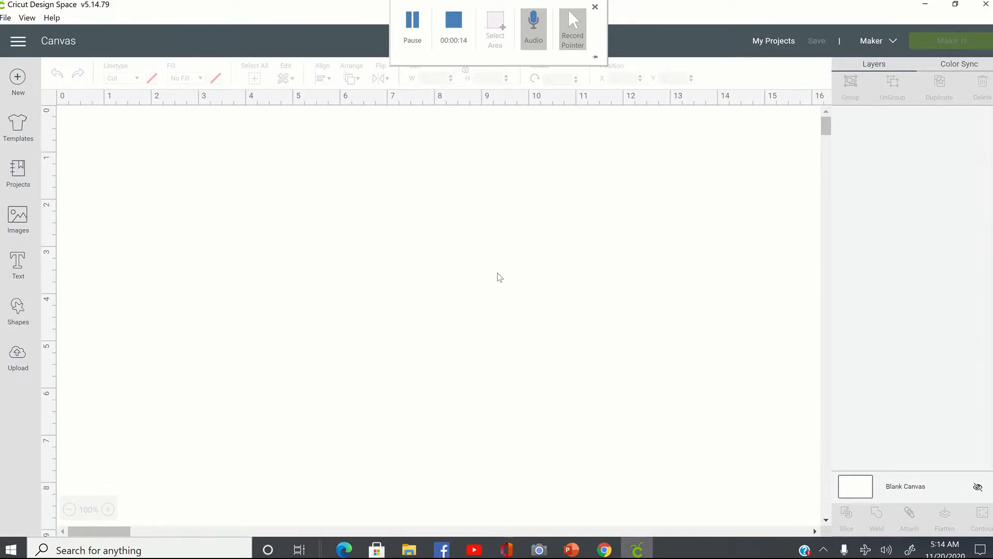
Switch to the Chrome window with the Yahoo image search and look through the African silhouette art results.
{"action": "mouse_move", "coordinate": [605, 549]}
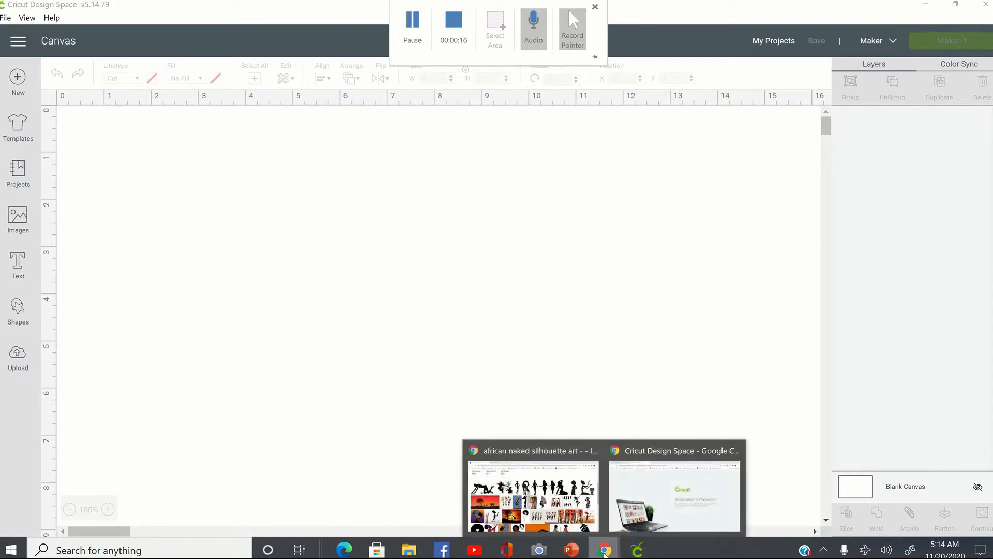
{"action": "left_click", "coordinate": [574, 504]}
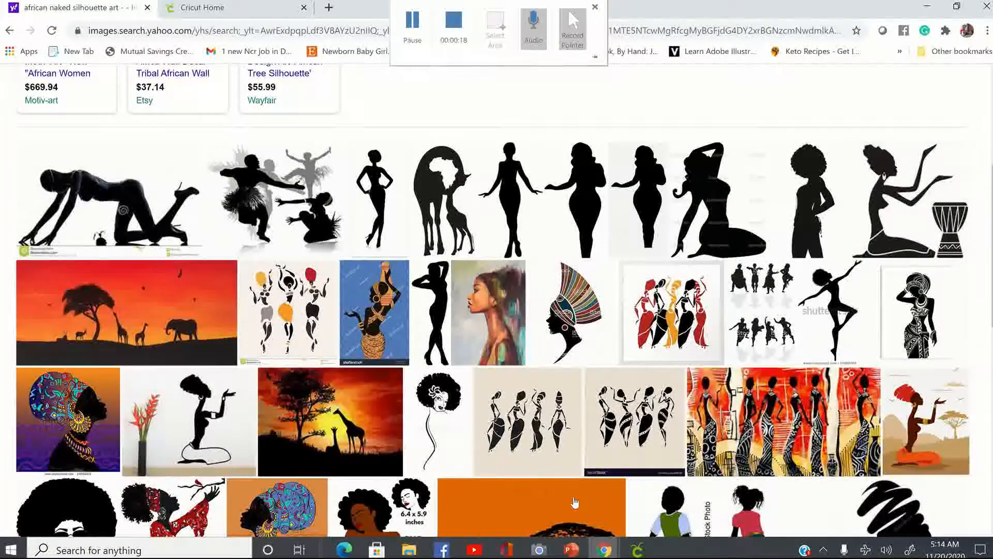
{"action": "scroll", "coordinate": [452, 274], "scroll_direction": "up", "scroll_amount": 3}
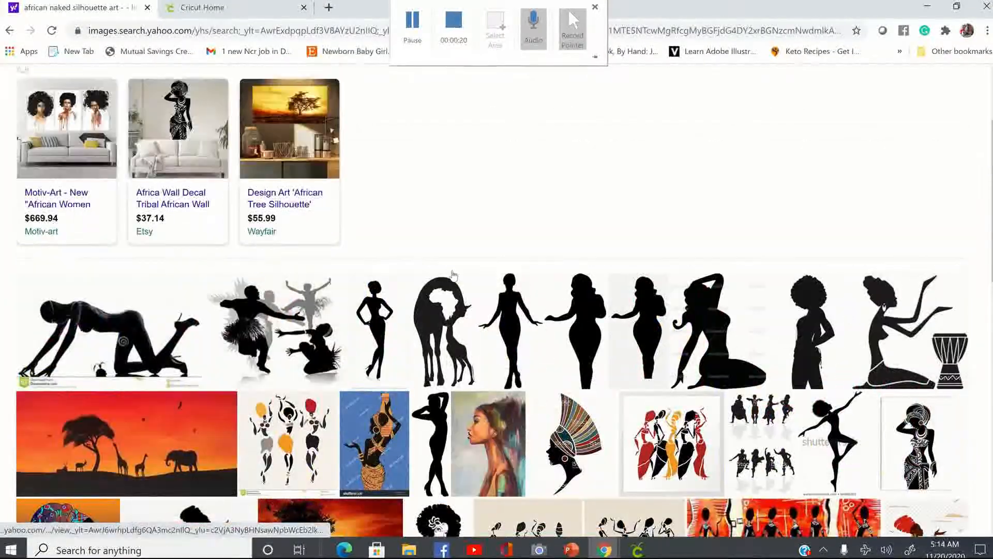
{"action": "scroll", "coordinate": [410, 150], "scroll_direction": "up", "scroll_amount": 2}
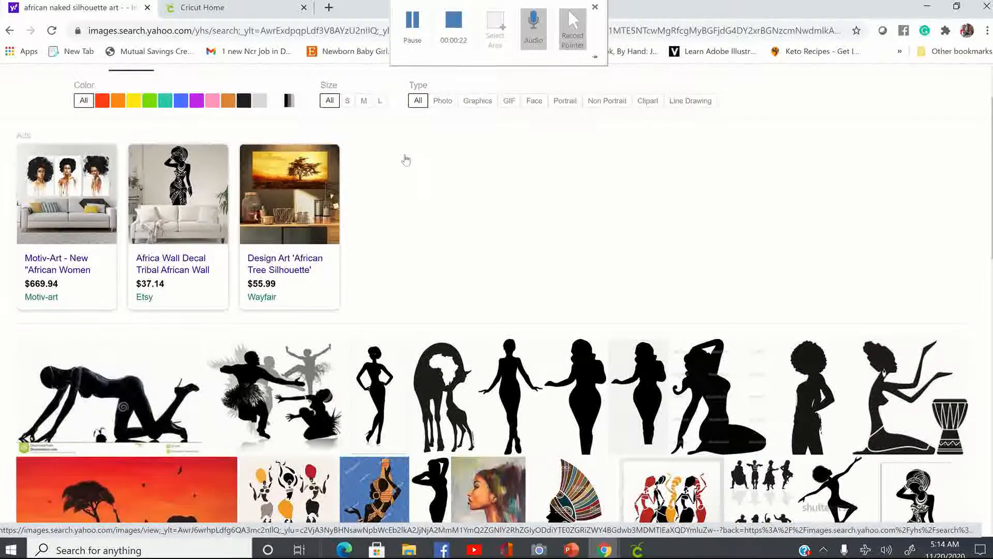
{"action": "scroll", "coordinate": [409, 176], "scroll_direction": "up", "scroll_amount": 1}
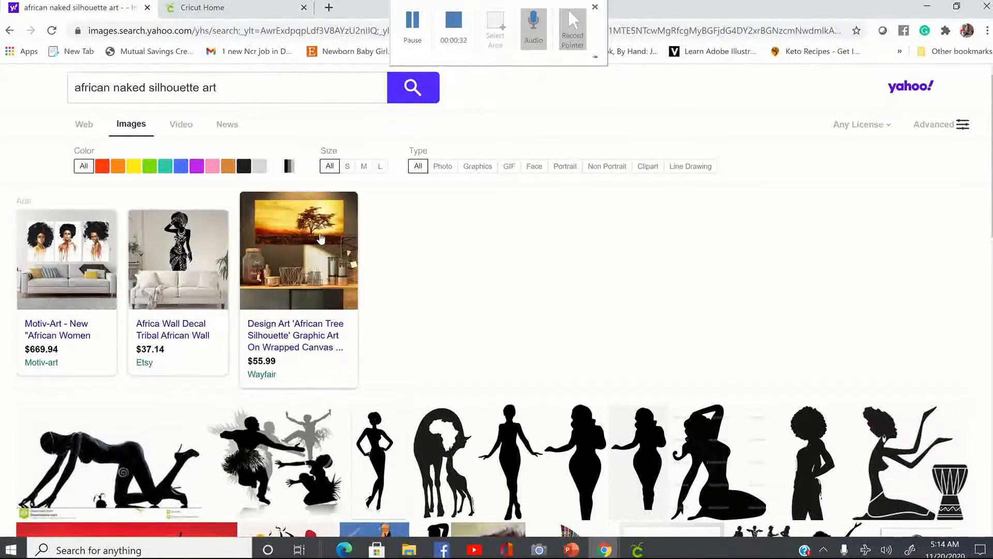
{"action": "scroll", "coordinate": [323, 234], "scroll_direction": "down", "scroll_amount": 2}
{"action": "scroll", "coordinate": [325, 234], "scroll_direction": "down", "scroll_amount": 2}
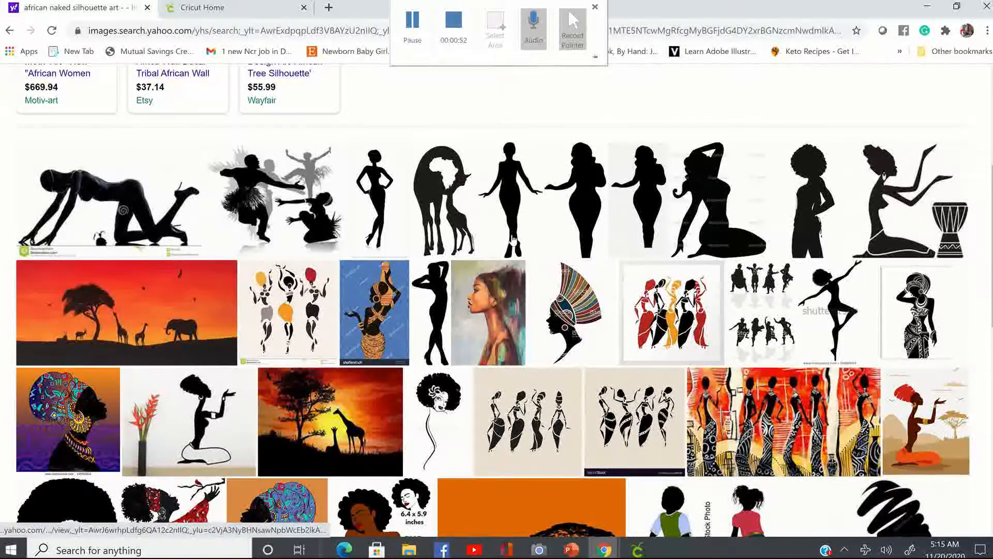
{"action": "scroll", "coordinate": [553, 282], "scroll_direction": "down", "scroll_amount": 3}
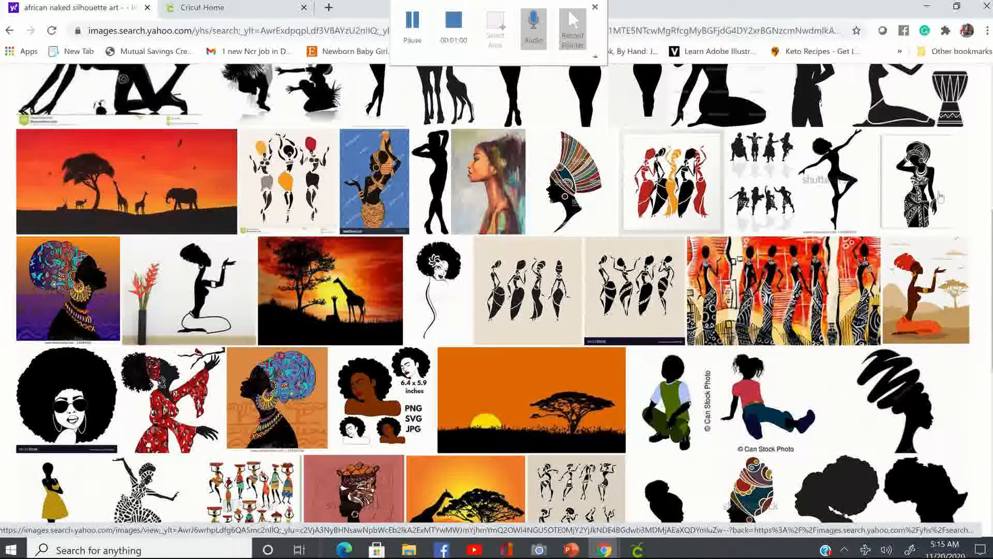
{"action": "scroll", "coordinate": [654, 206], "scroll_direction": "up", "scroll_amount": 4}
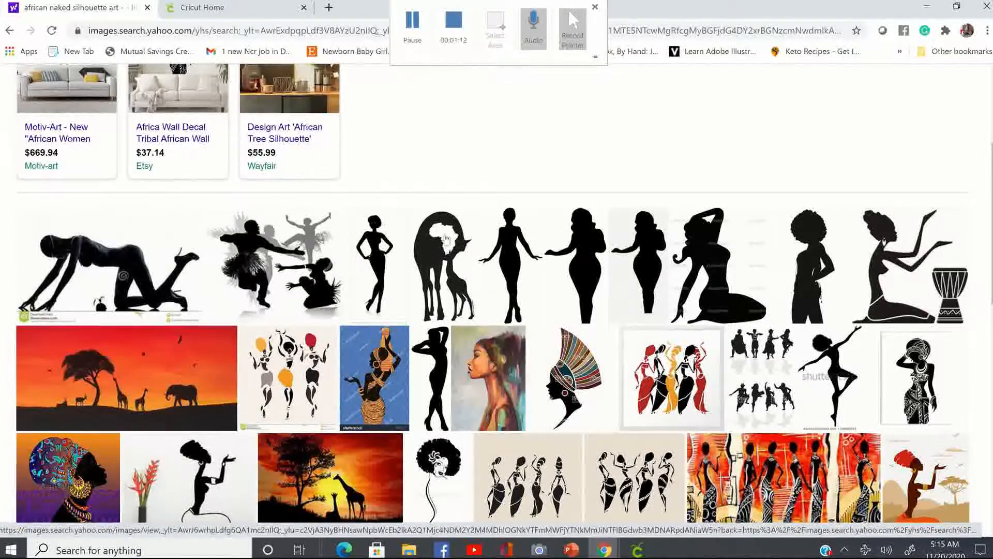
{"action": "scroll", "coordinate": [528, 283], "scroll_direction": "down", "scroll_amount": 1}
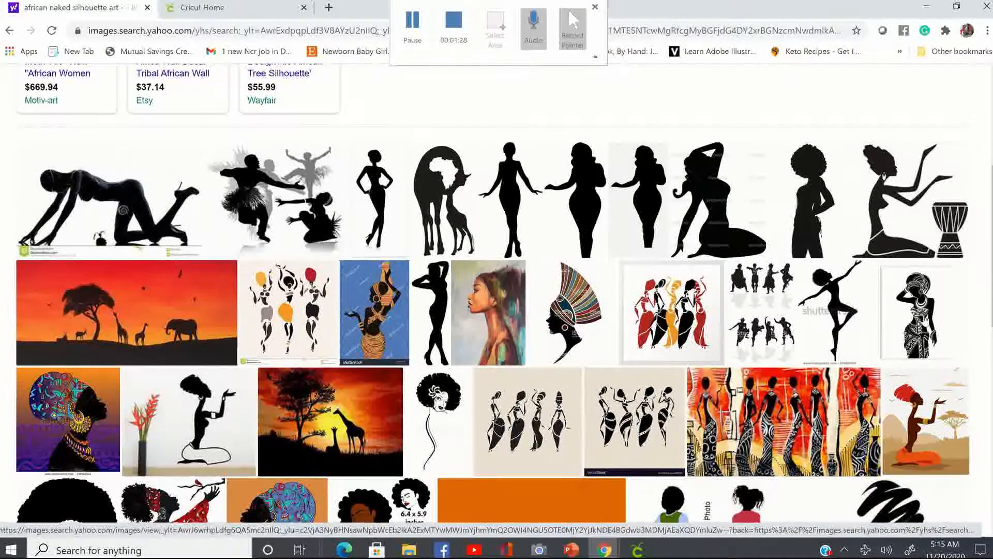
Open the preview of the African woman silhouette in patterned dress and headwrap and start saving the image.
{"action": "left_click", "coordinate": [920, 313]}
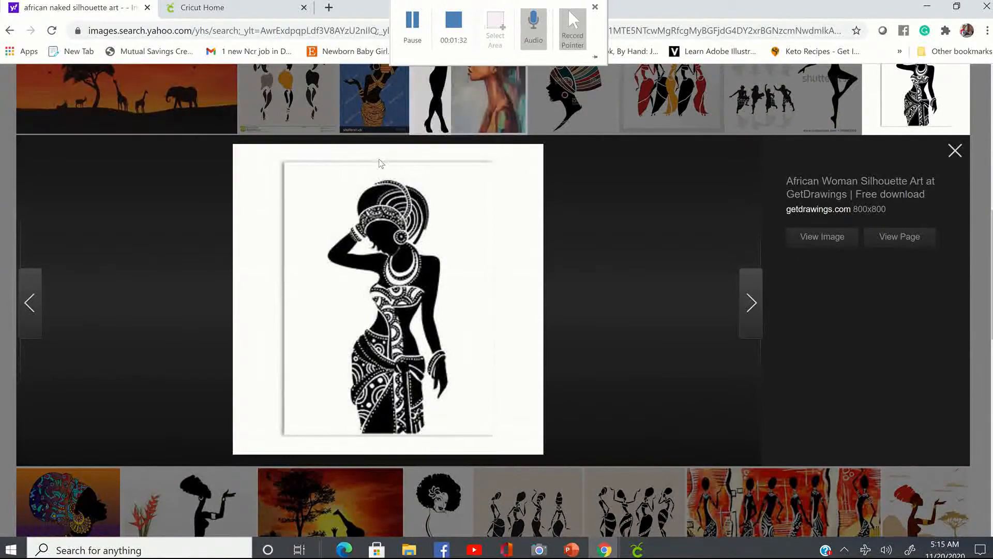
{"action": "right_click", "coordinate": [420, 304]}
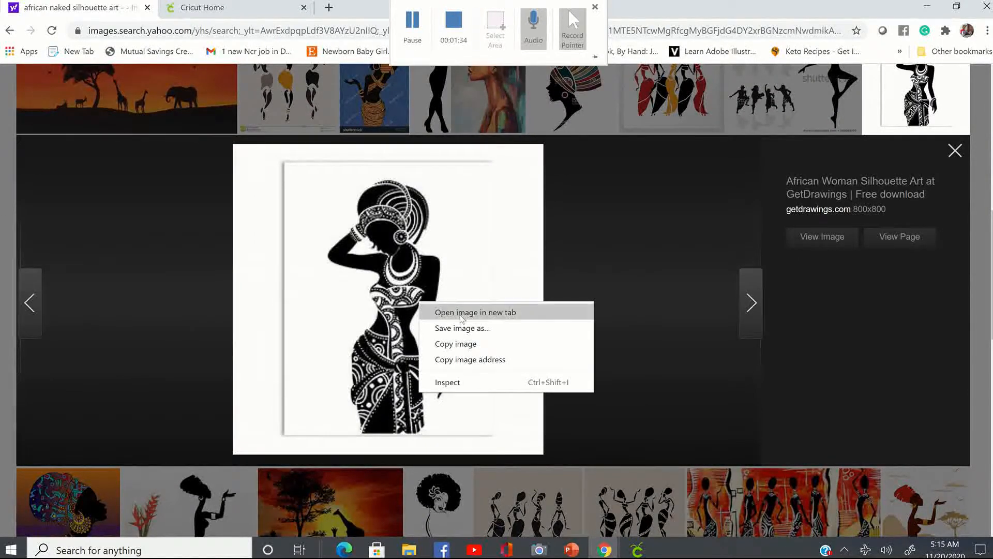
{"action": "left_click", "coordinate": [470, 331]}
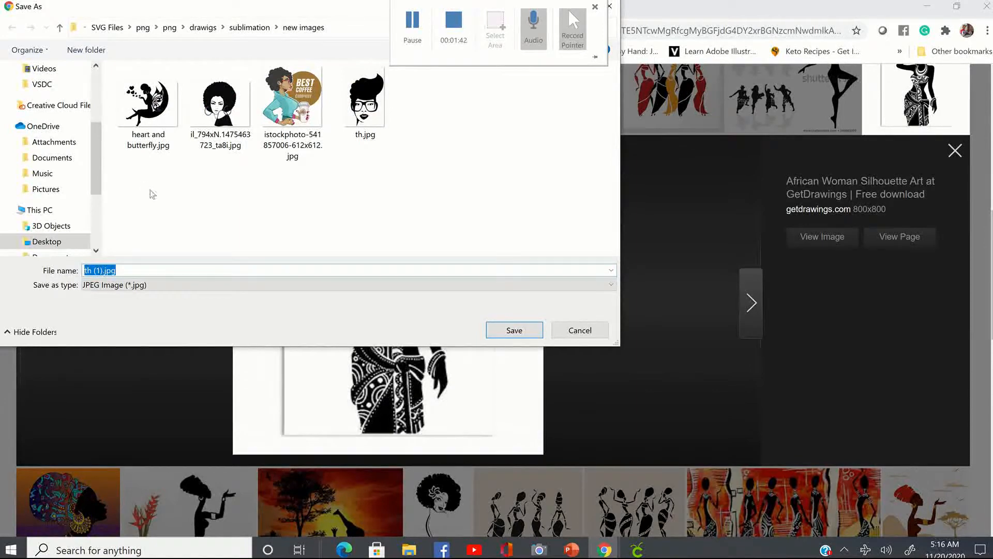
Save the silhouette image as th (1).jpg in the drawings folder on the Desktop.
{"action": "scroll", "coordinate": [53, 170], "scroll_direction": "up", "scroll_amount": 1}
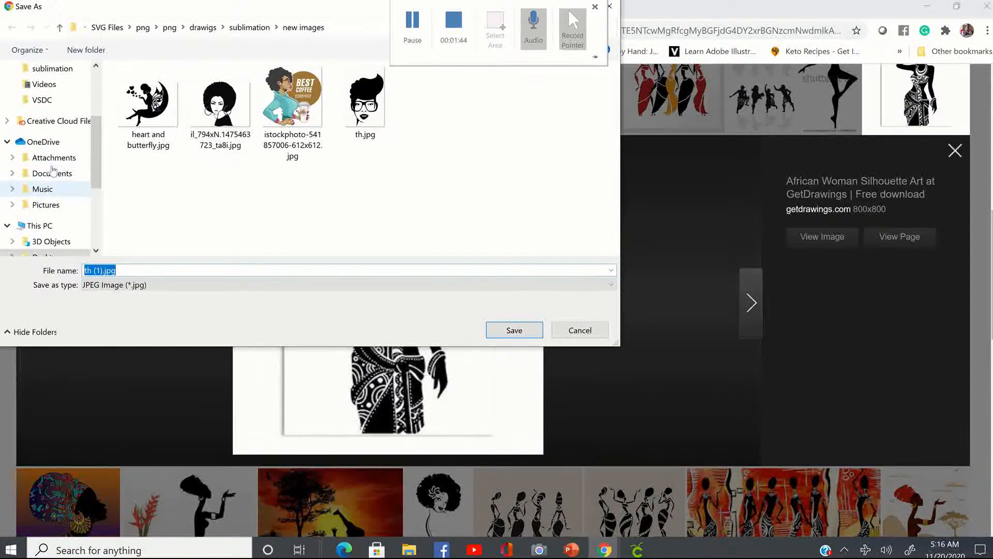
{"action": "scroll", "coordinate": [53, 170], "scroll_direction": "up", "scroll_amount": 3}
{"action": "left_click", "coordinate": [61, 105]}
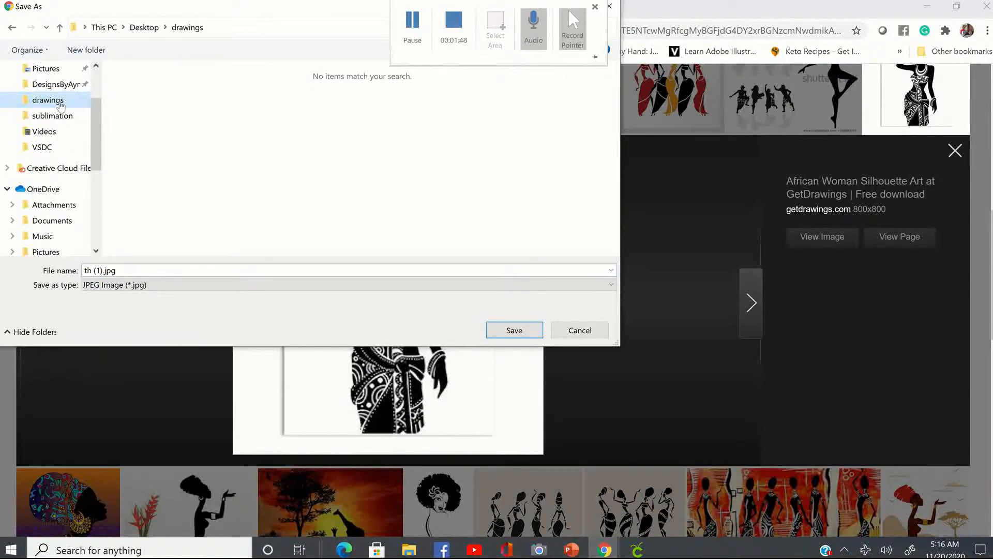
{"action": "scroll", "coordinate": [60, 105], "scroll_direction": "up", "scroll_amount": 3}
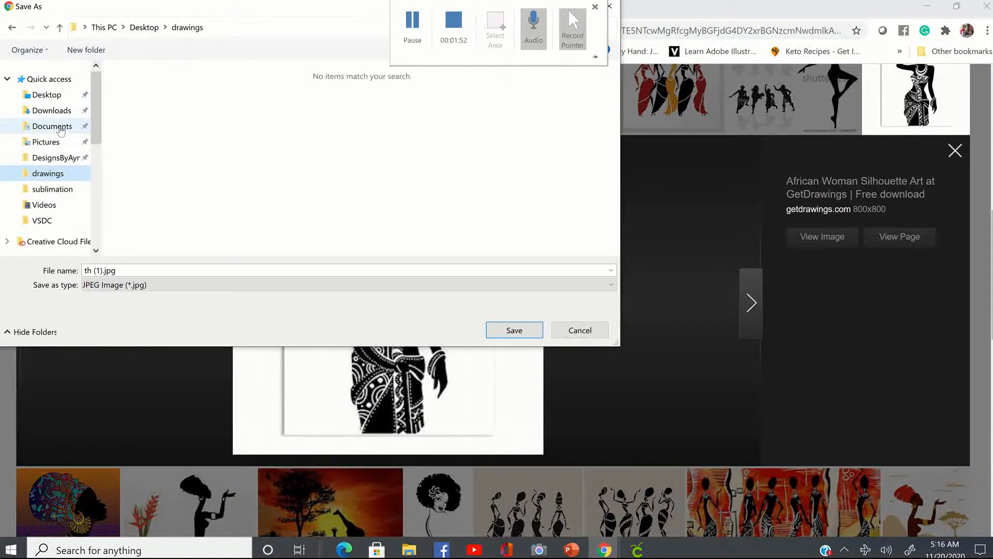
{"action": "left_click", "coordinate": [45, 97]}
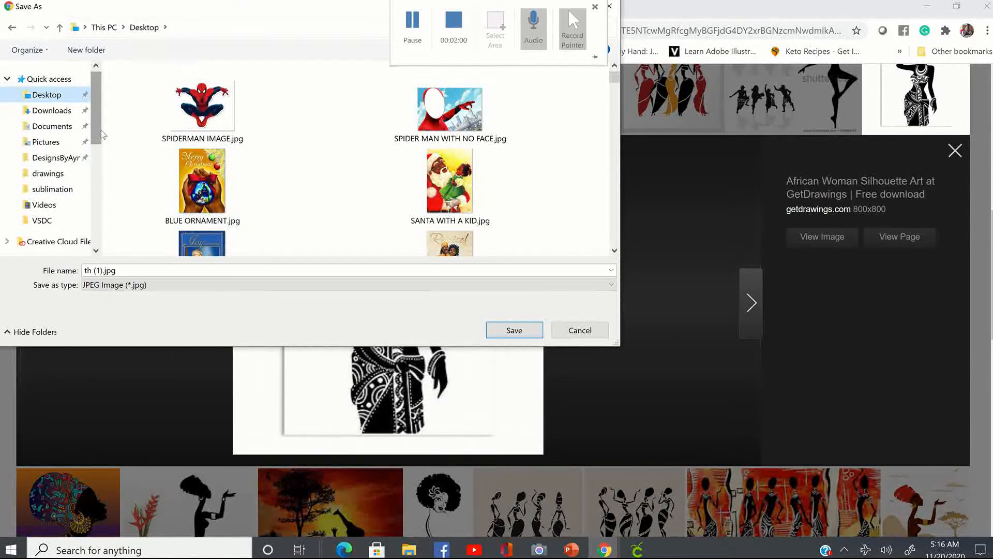
{"action": "left_click_drag", "start_coordinate": [614, 79], "coordinate": [617, 225]}
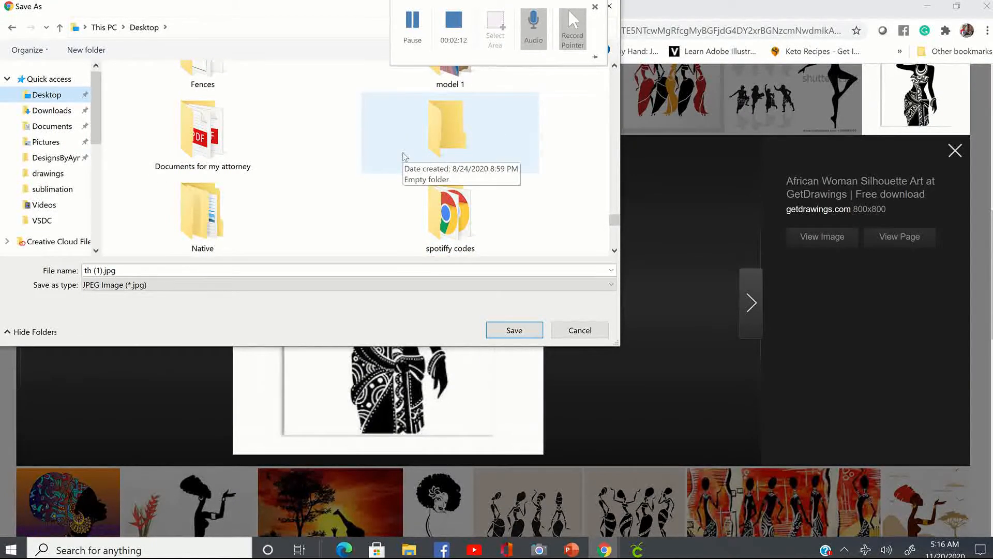
{"action": "scroll", "coordinate": [405, 157], "scroll_direction": "up", "scroll_amount": 1}
{"action": "scroll", "coordinate": [407, 148], "scroll_direction": "up", "scroll_amount": 2}
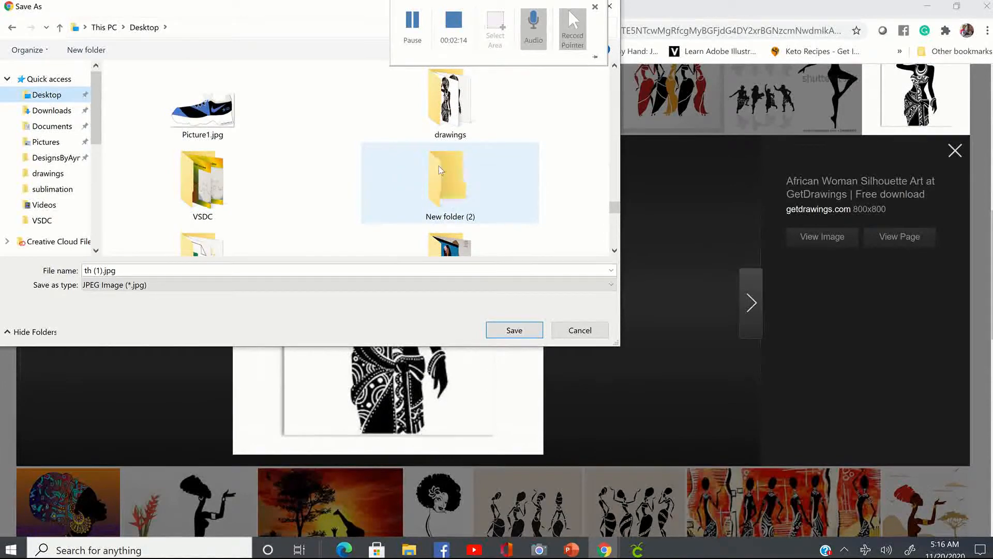
{"action": "left_click_drag", "start_coordinate": [613, 208], "coordinate": [617, 264]}
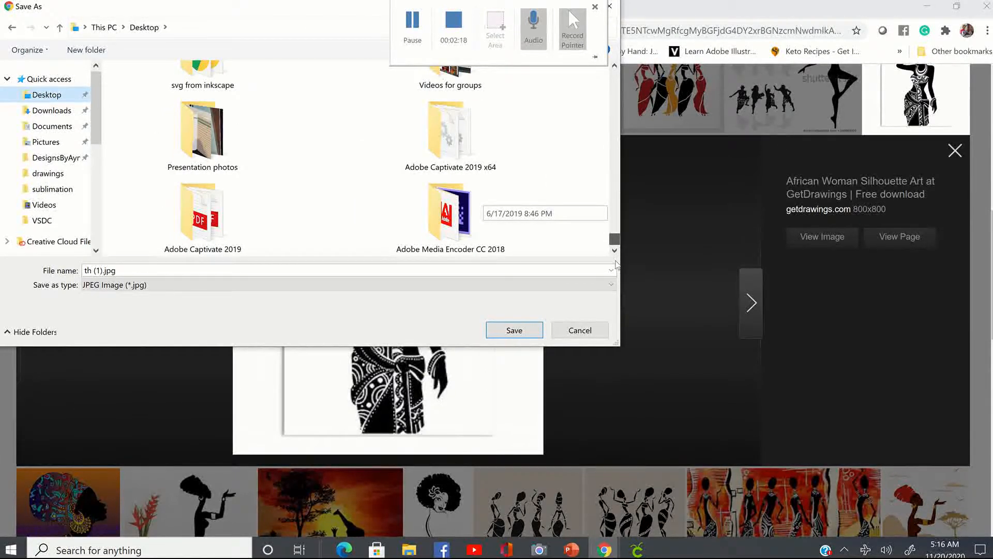
{"action": "left_click_drag", "start_coordinate": [620, 235], "coordinate": [624, 201]}
{"action": "double_click", "coordinate": [474, 161]}
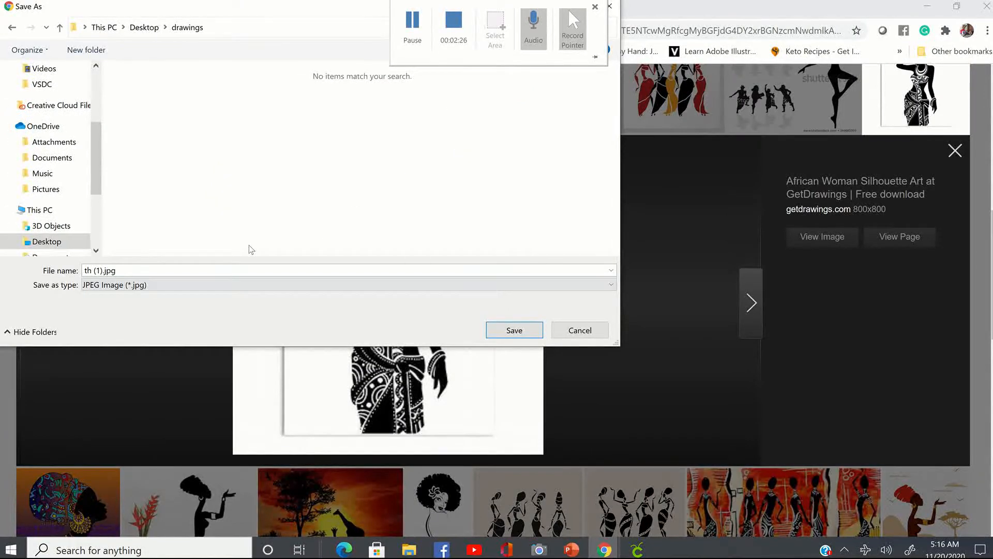
{"action": "left_click", "coordinate": [504, 333]}
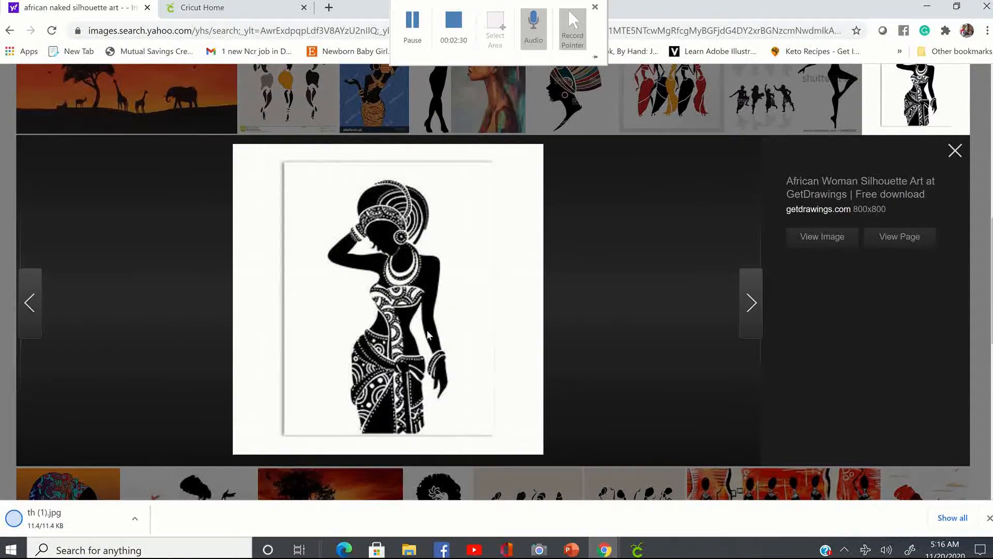
{"action": "right_click", "coordinate": [398, 280]}
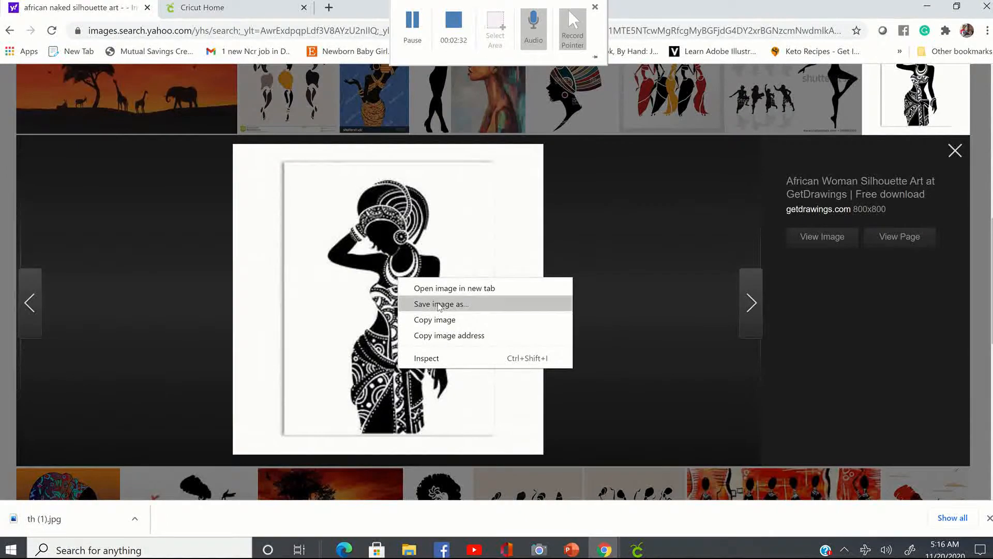
{"action": "left_click", "coordinate": [461, 309]}
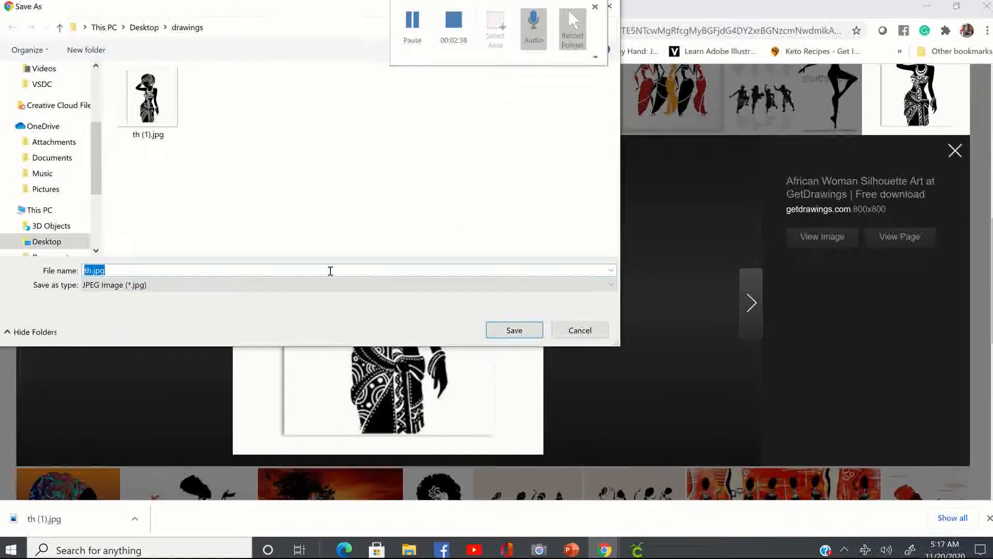
{"action": "left_click", "coordinate": [581, 330]}
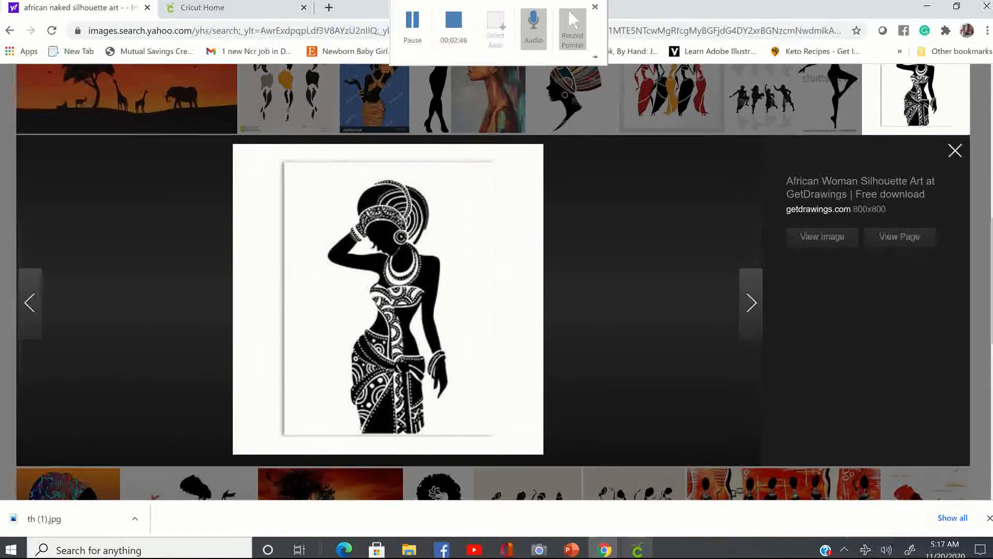
Open the remove.bg website in a new browser tab.
{"action": "mouse_move", "coordinate": [644, 555]}
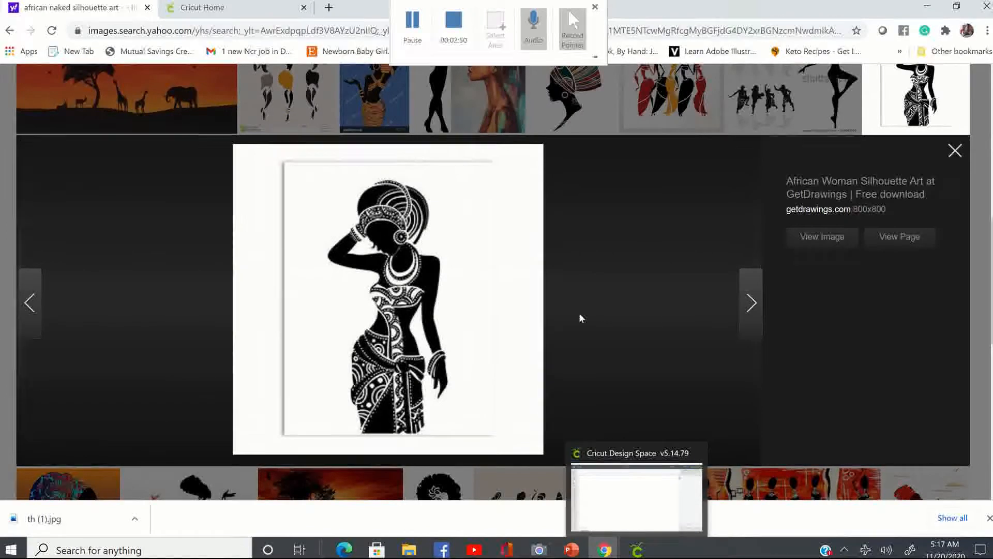
{"action": "left_click", "coordinate": [330, 7]}
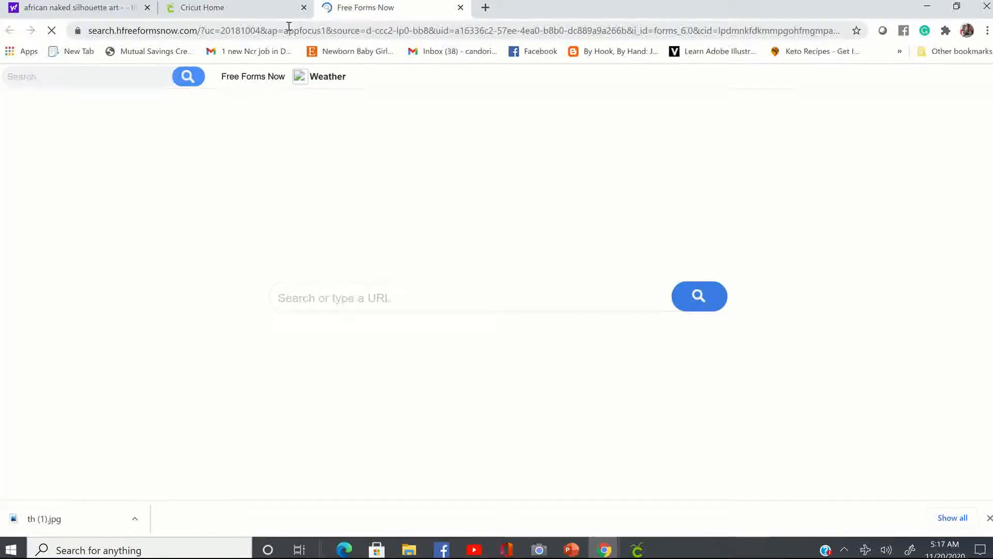
{"action": "type", "text": "re"}
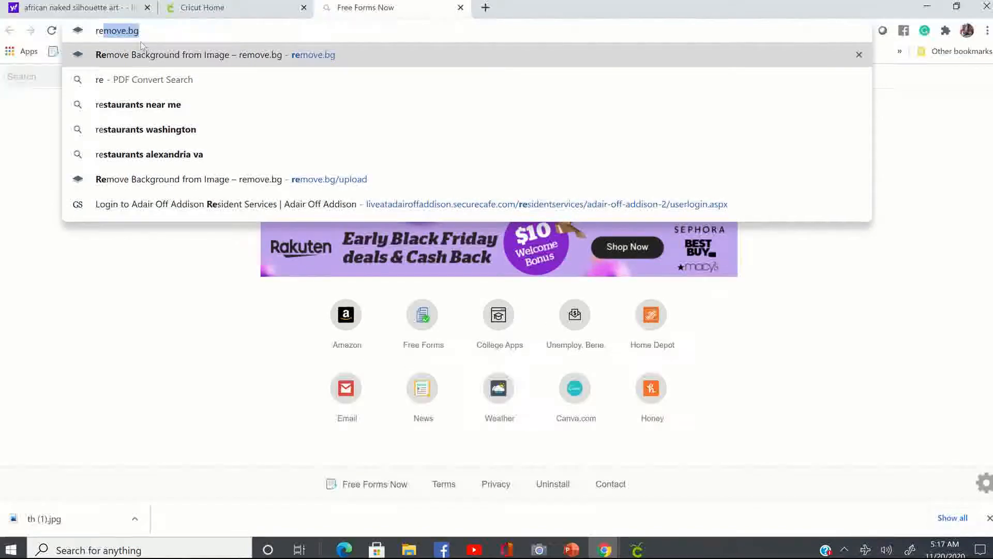
{"action": "key", "text": "Return"}
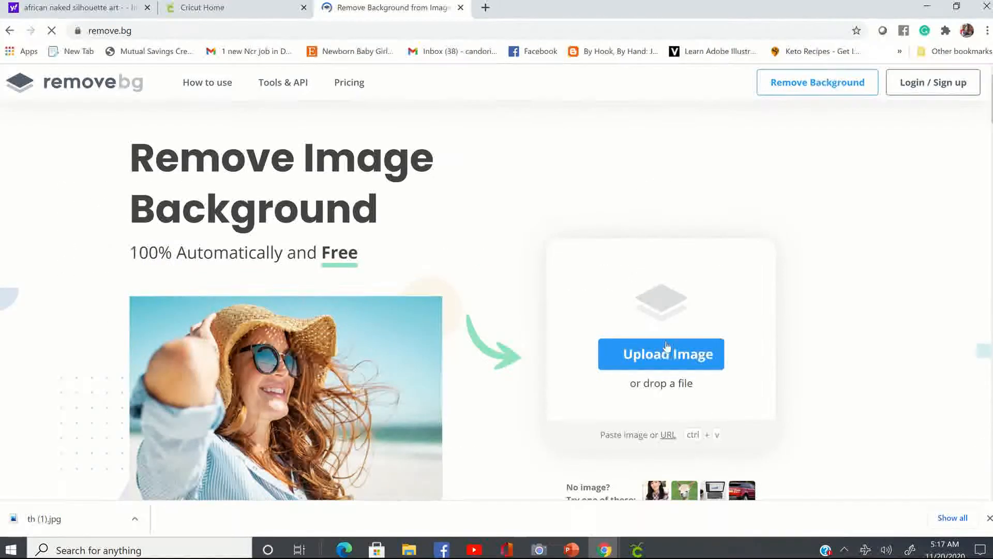
Upload th (1).jpg from the drawings folder to remove.bg for background removal.
{"action": "left_click", "coordinate": [667, 353]}
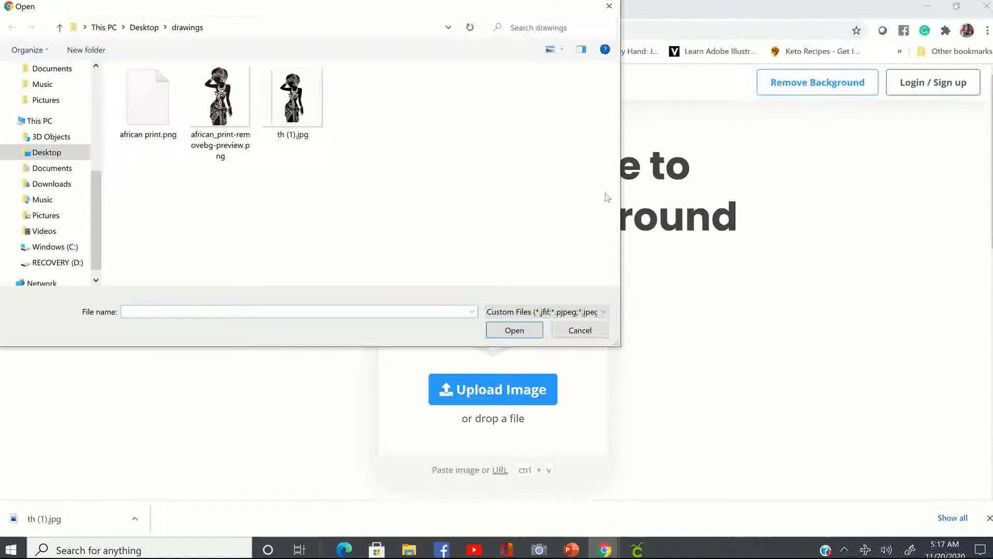
{"action": "left_click", "coordinate": [294, 103]}
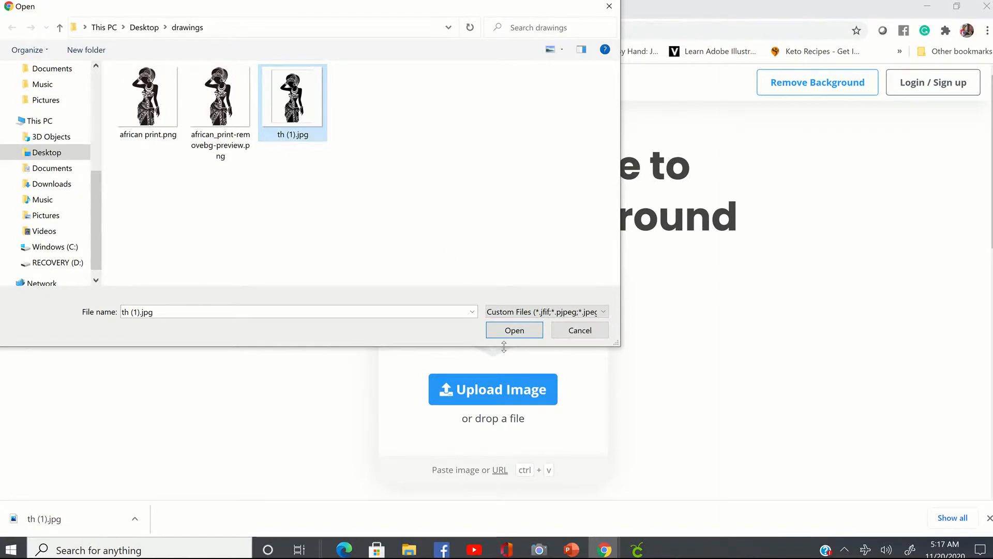
{"action": "left_click", "coordinate": [514, 331]}
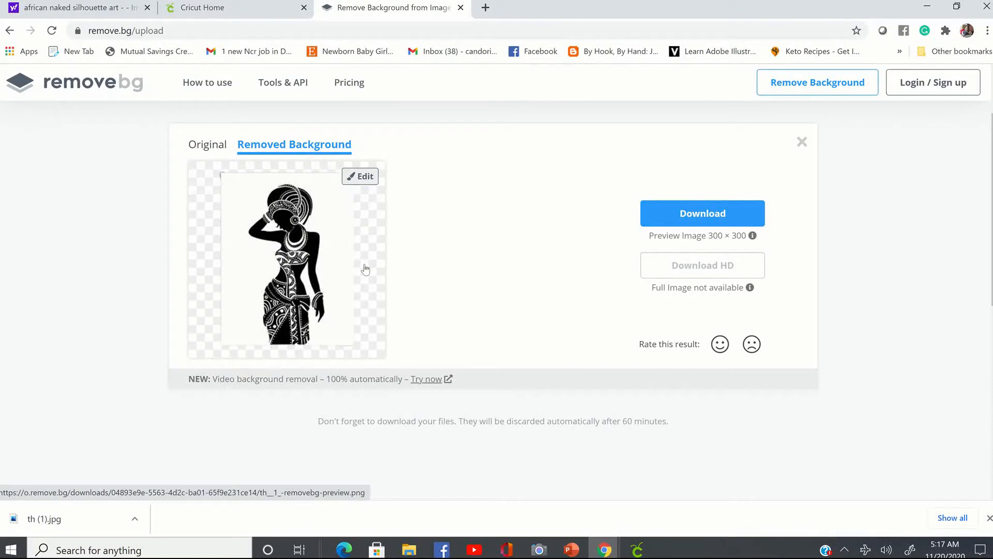
Open the background-removed silhouette in the remove.bg editor and download it without changing the background.
{"action": "left_click", "coordinate": [362, 176]}
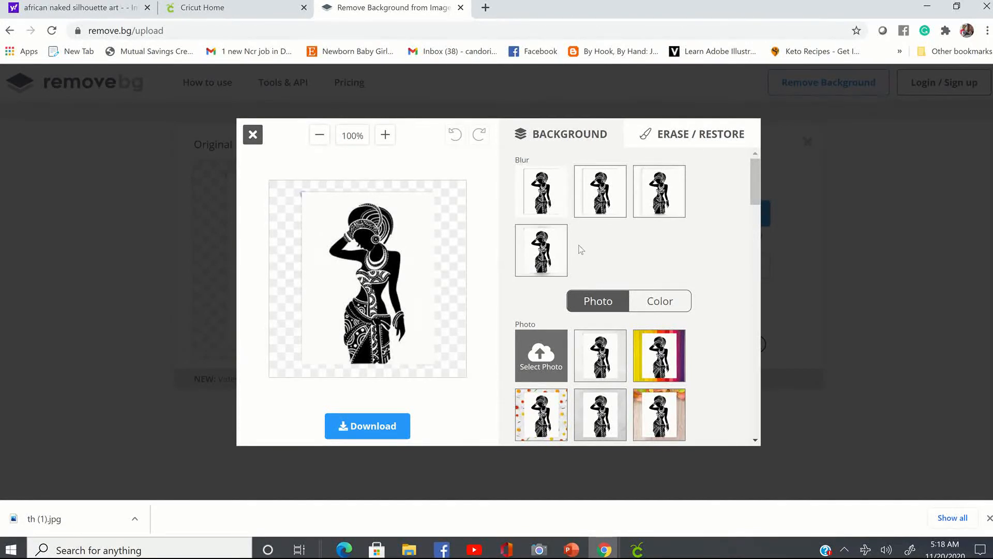
{"action": "left_click", "coordinate": [384, 430]}
{"action": "left_click", "coordinate": [514, 293]}
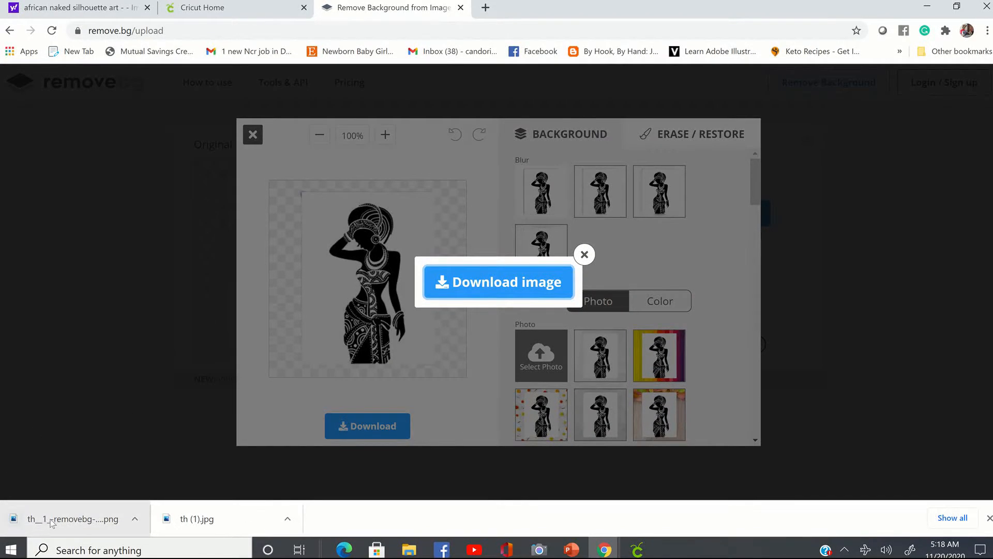
Open the downloaded background-removed silhouette and save it as th__1_-removebg-preview.png in the drawings folder on the Desktop.
{"action": "left_click", "coordinate": [53, 520]}
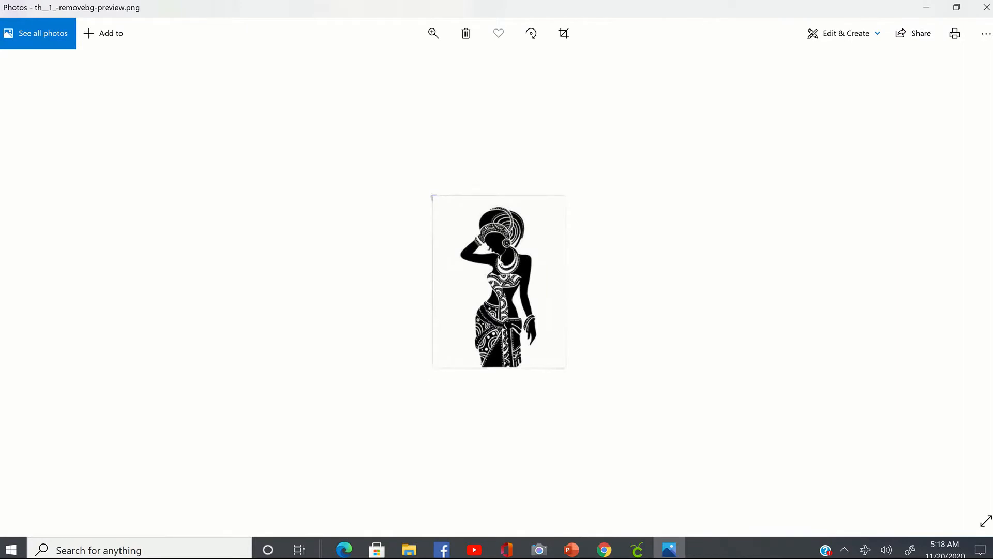
{"action": "right_click", "coordinate": [508, 282]}
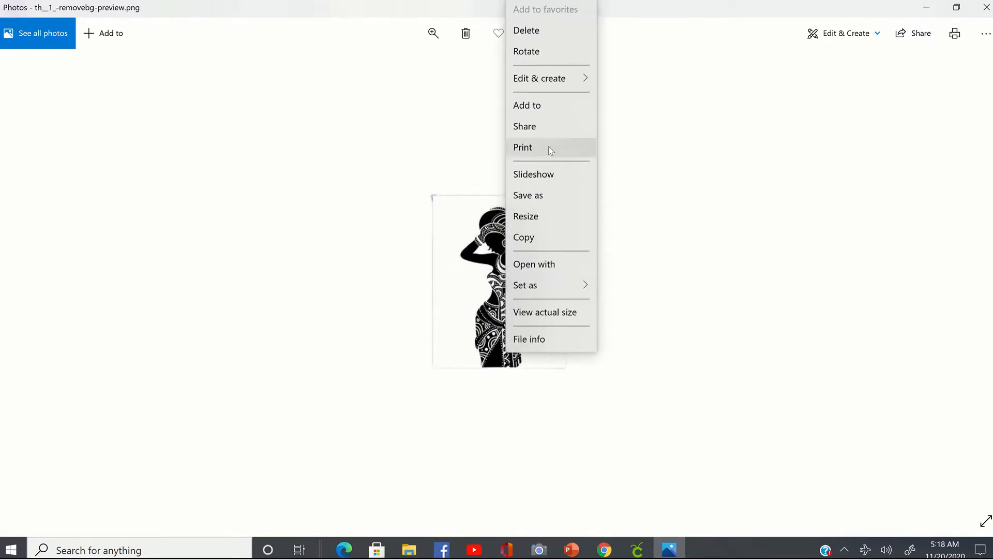
{"action": "left_click", "coordinate": [549, 195]}
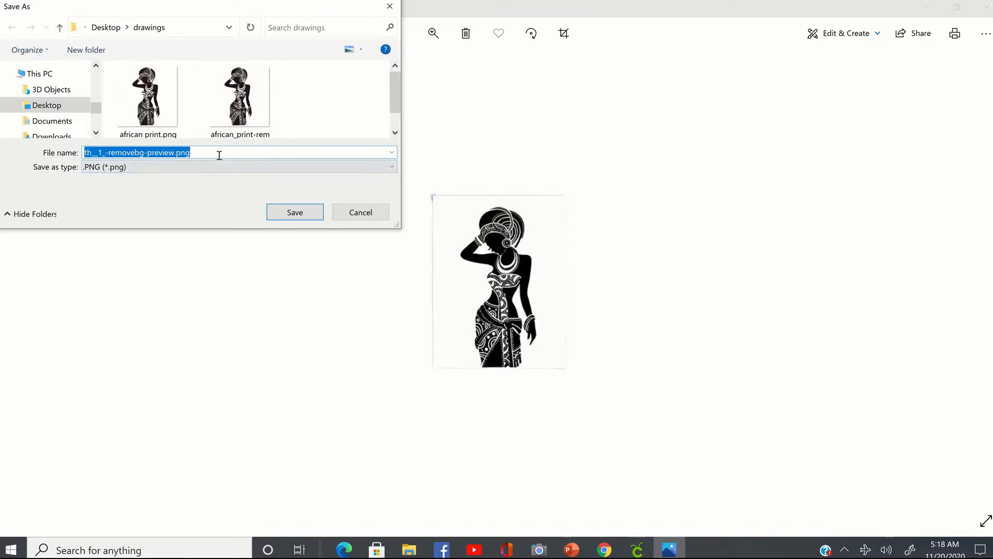
{"action": "left_click", "coordinate": [309, 212]}
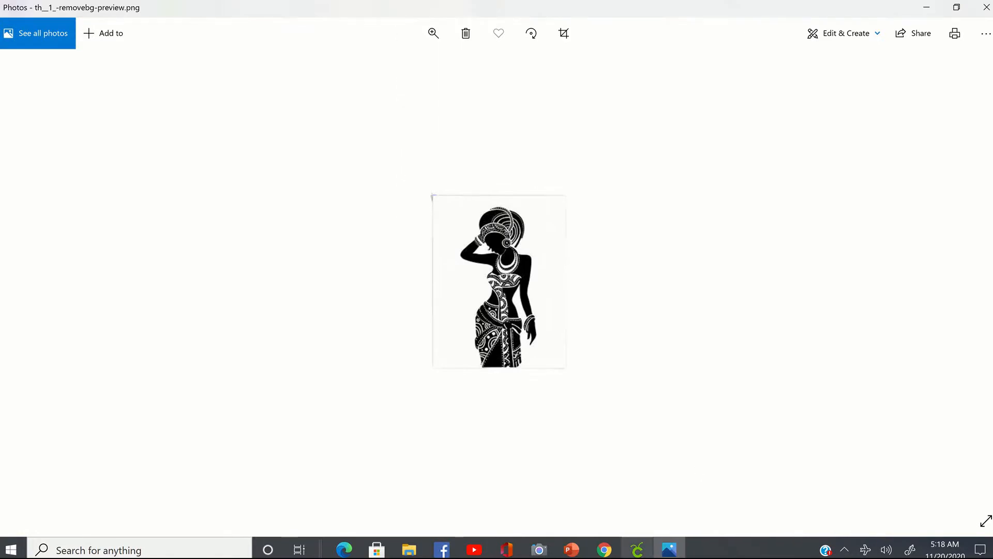
Switch to Cricut Design Space and upload th__1_-removebg-preview.png from the drawings folder as an image.
{"action": "left_click", "coordinate": [638, 550]}
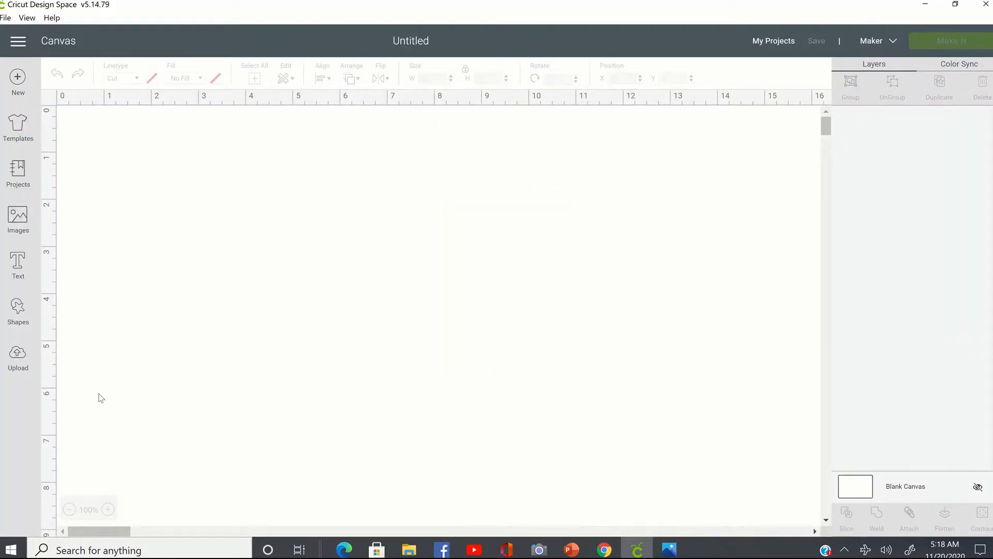
{"action": "left_click", "coordinate": [15, 362]}
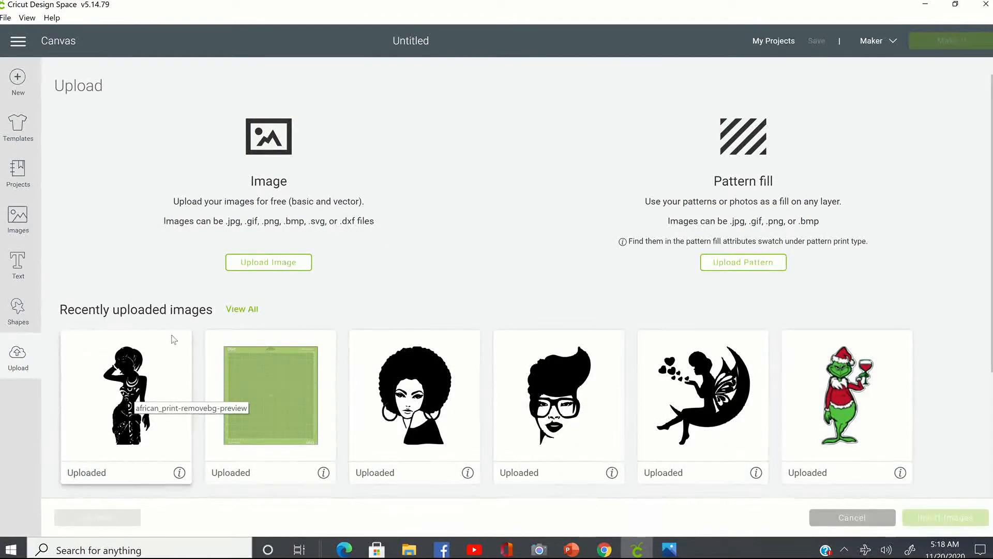
{"action": "left_click", "coordinate": [289, 264]}
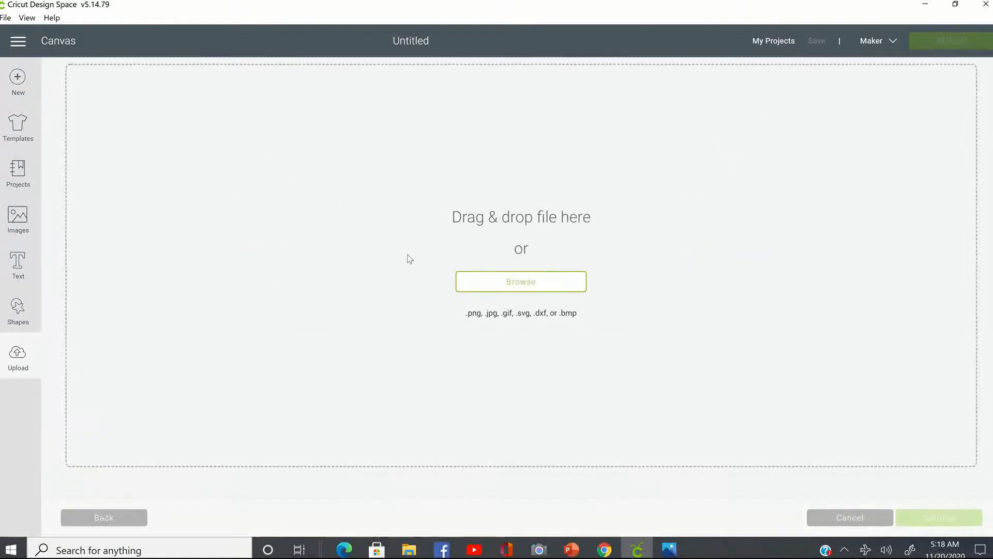
{"action": "left_click", "coordinate": [526, 286]}
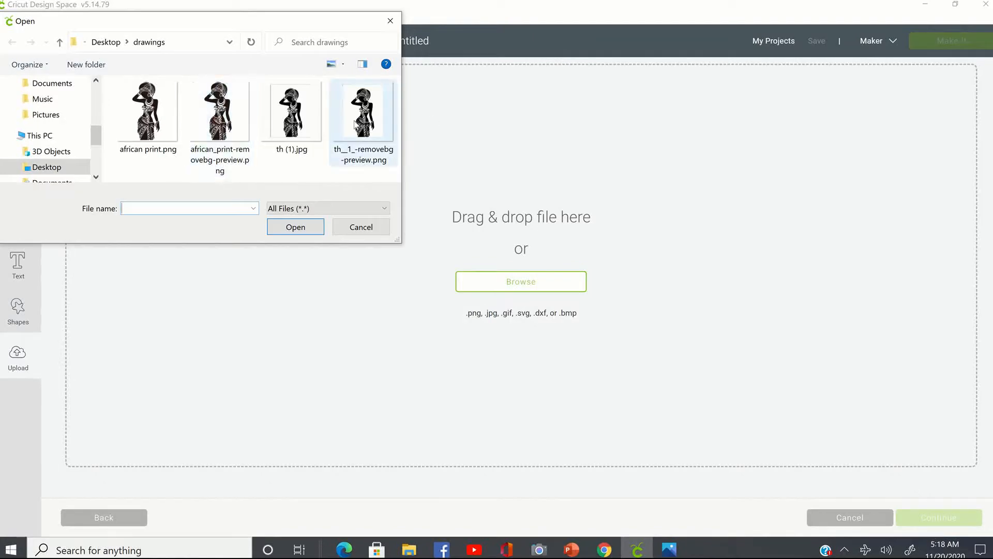
{"action": "left_click", "coordinate": [365, 111]}
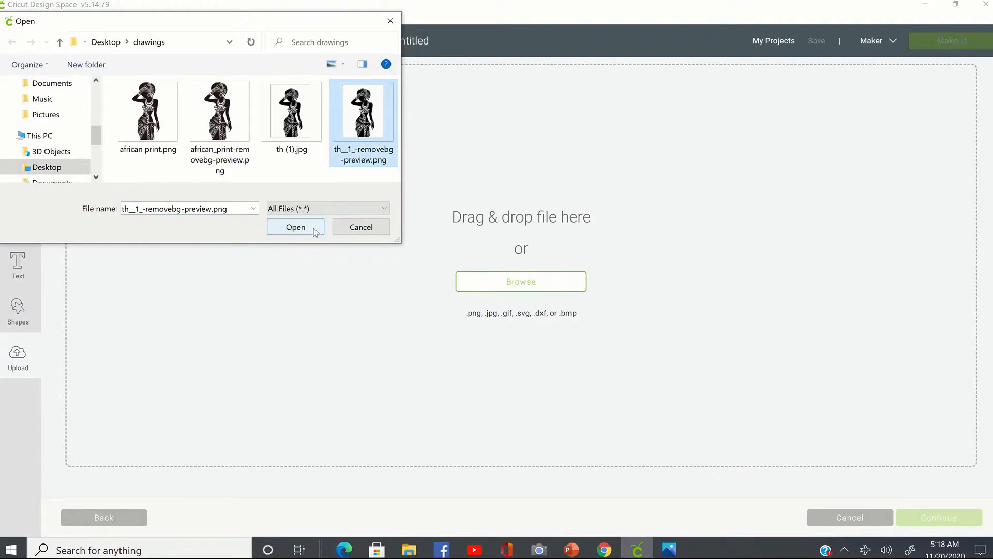
{"action": "left_click", "coordinate": [315, 231]}
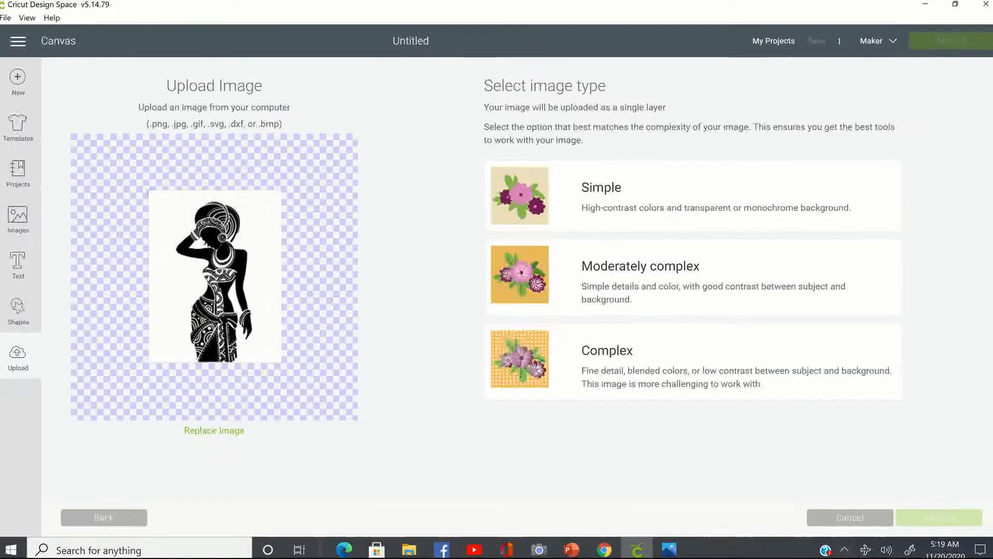
Set the uploaded image's type to Complex and continue to the background cleanup.
{"action": "left_click", "coordinate": [885, 550]}
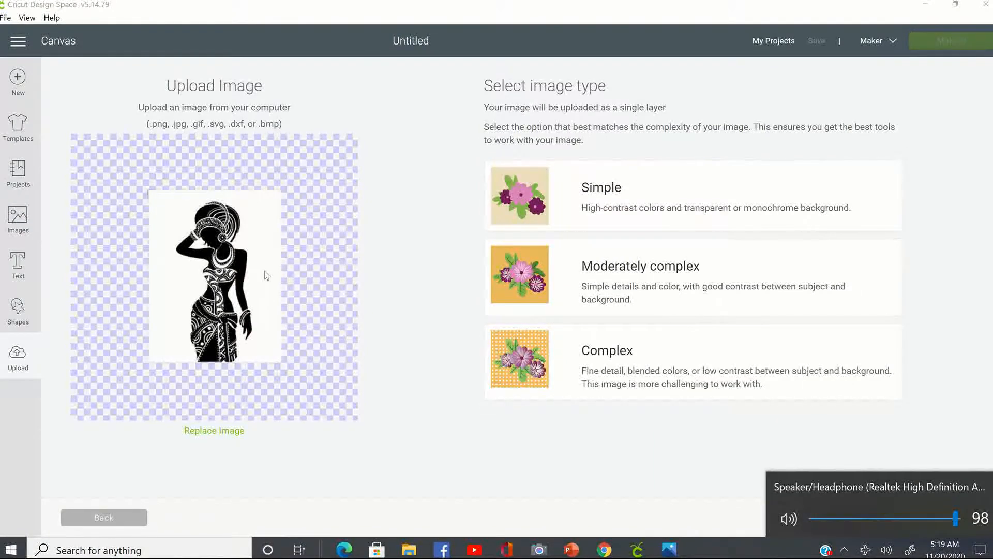
{"action": "left_click", "coordinate": [533, 363]}
{"action": "left_click", "coordinate": [532, 363]}
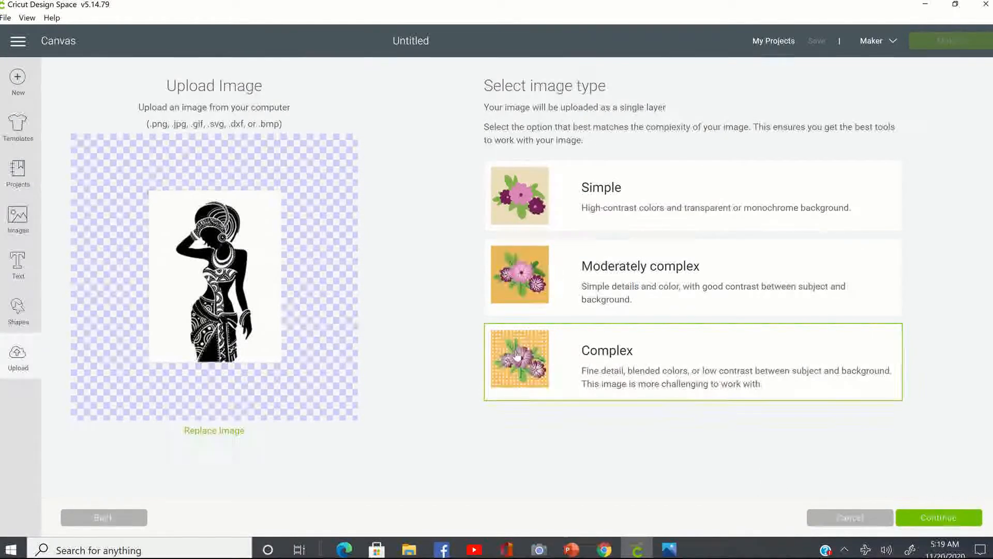
{"action": "left_click", "coordinate": [965, 517]}
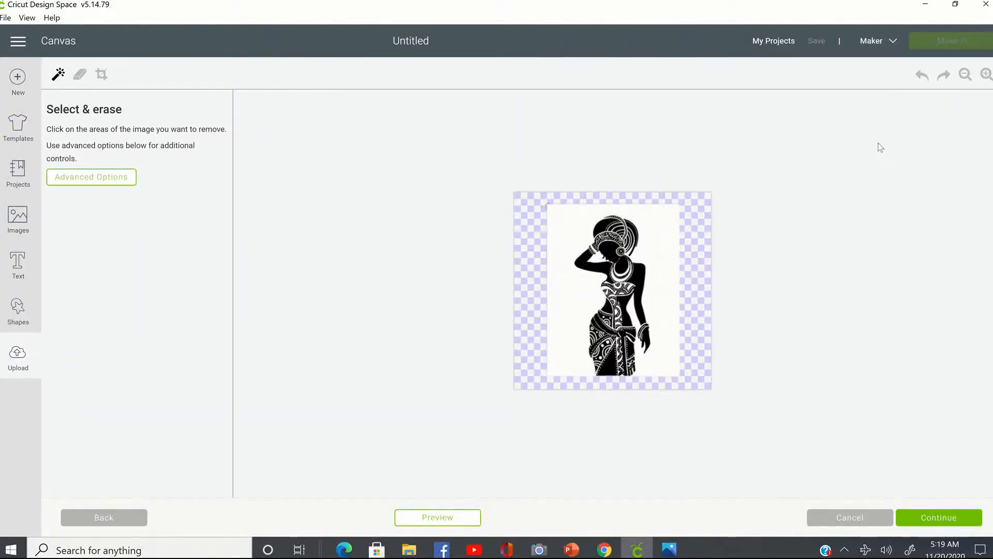
Erase the white background around the silhouette and the white gap between her face and raised arm.
{"action": "left_click", "coordinate": [986, 74]}
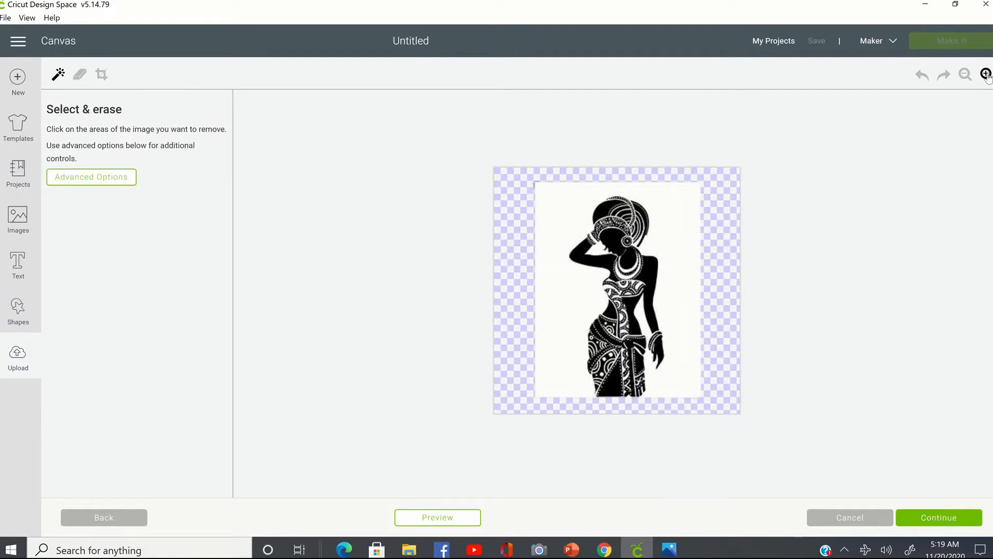
{"action": "left_click", "coordinate": [986, 74]}
{"action": "left_click", "coordinate": [986, 74]}
{"action": "left_click", "coordinate": [987, 74]}
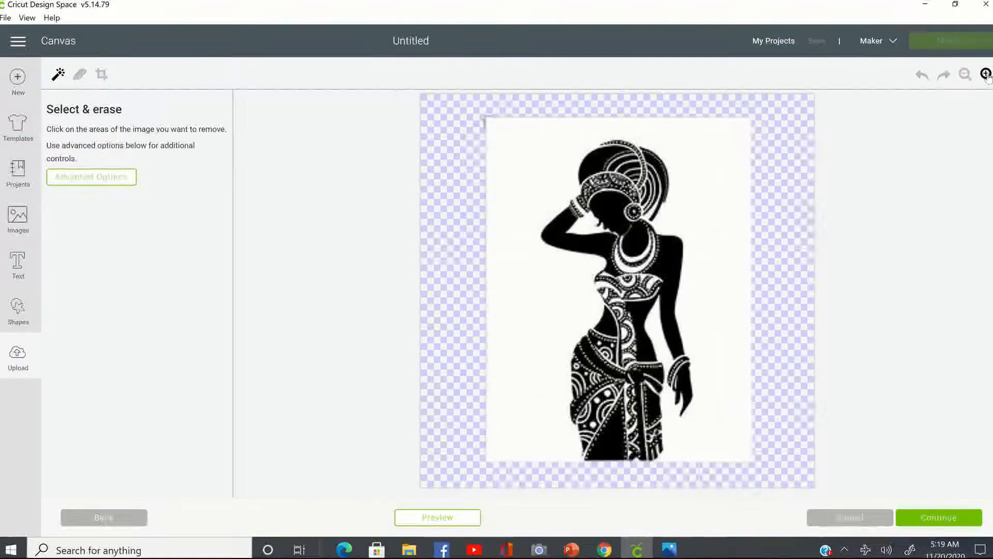
{"action": "left_click", "coordinate": [986, 74]}
{"action": "left_click", "coordinate": [986, 74]}
{"action": "left_click", "coordinate": [987, 74]}
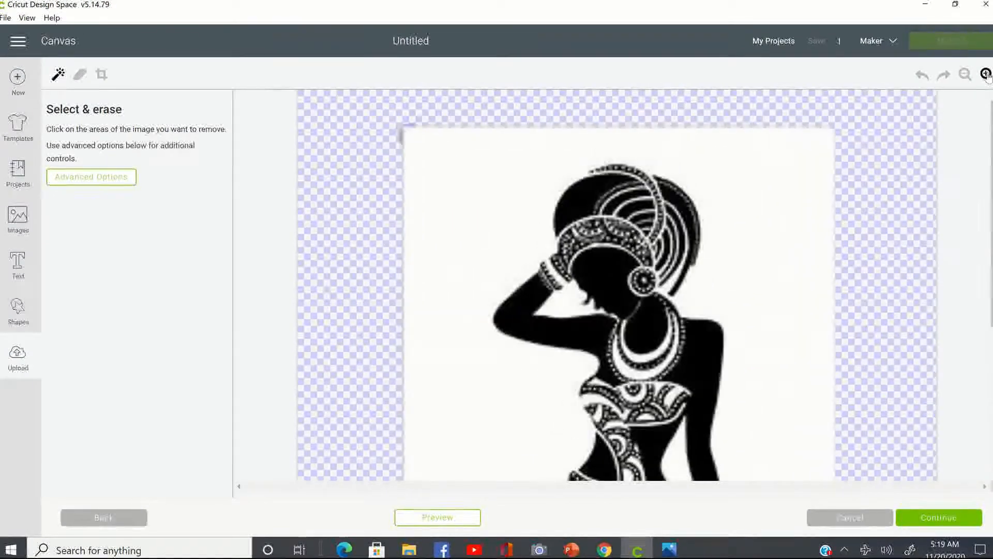
{"action": "left_click", "coordinate": [986, 74]}
{"action": "left_click", "coordinate": [986, 74]}
{"action": "left_click", "coordinate": [987, 74]}
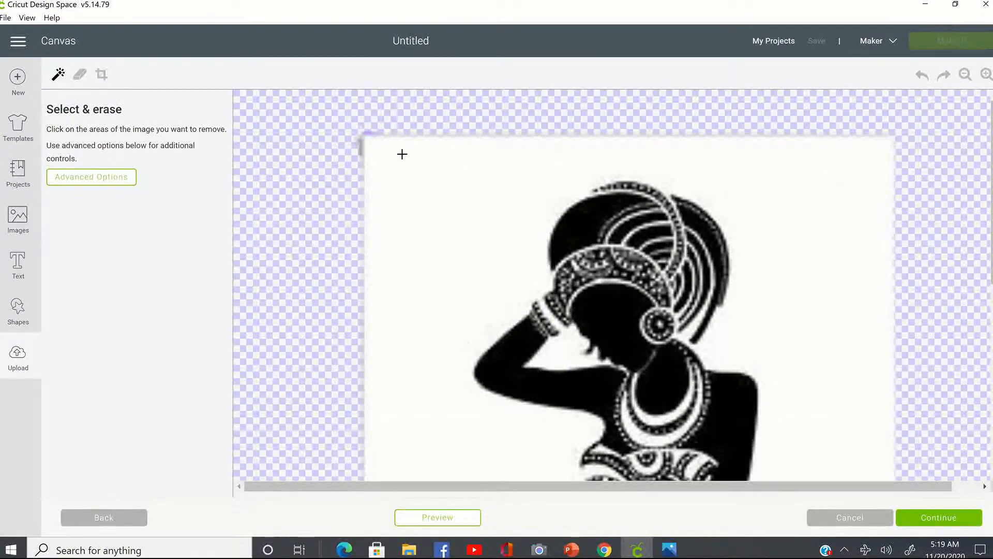
{"action": "left_click", "coordinate": [424, 174]}
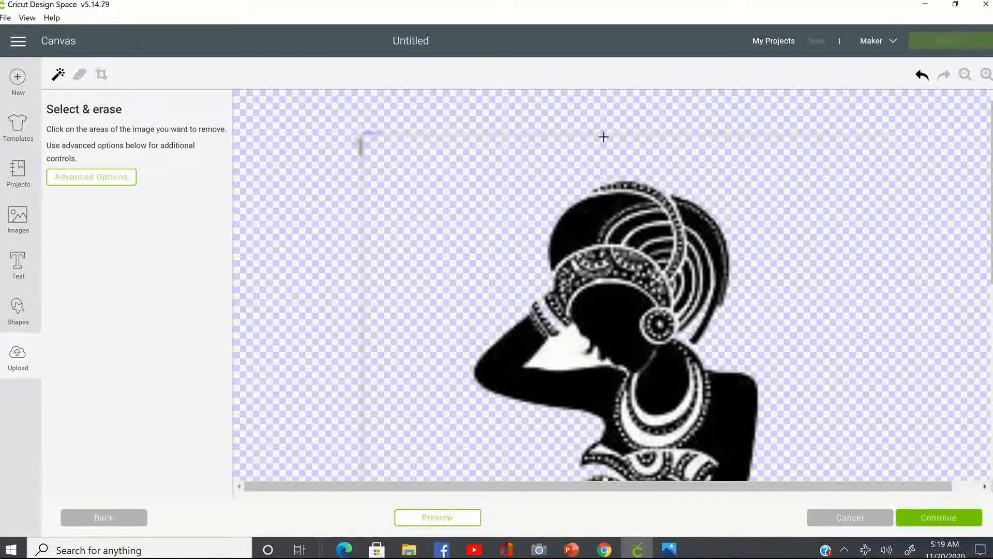
{"action": "left_click", "coordinate": [575, 349]}
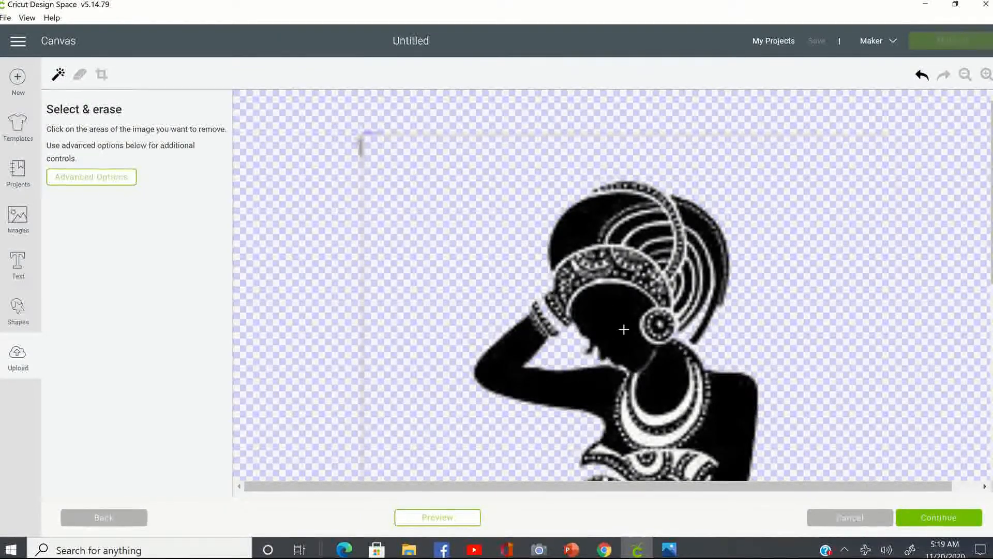
Try erasing the black fill of the woman's face, and undo that erasure.
{"action": "scroll", "coordinate": [625, 328], "scroll_direction": "down", "scroll_amount": 5}
{"action": "scroll", "coordinate": [674, 352], "scroll_direction": "down", "scroll_amount": 2}
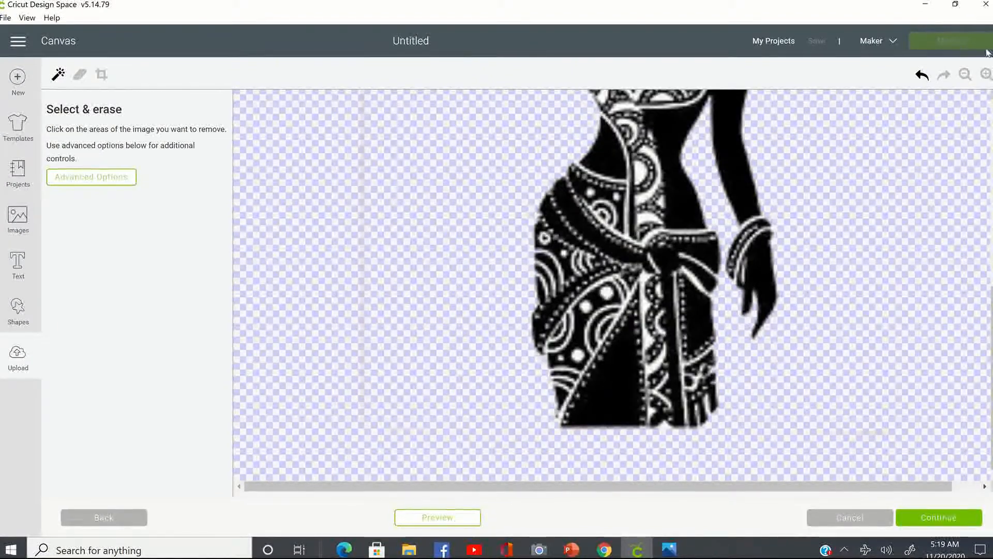
{"action": "left_click", "coordinate": [986, 75]}
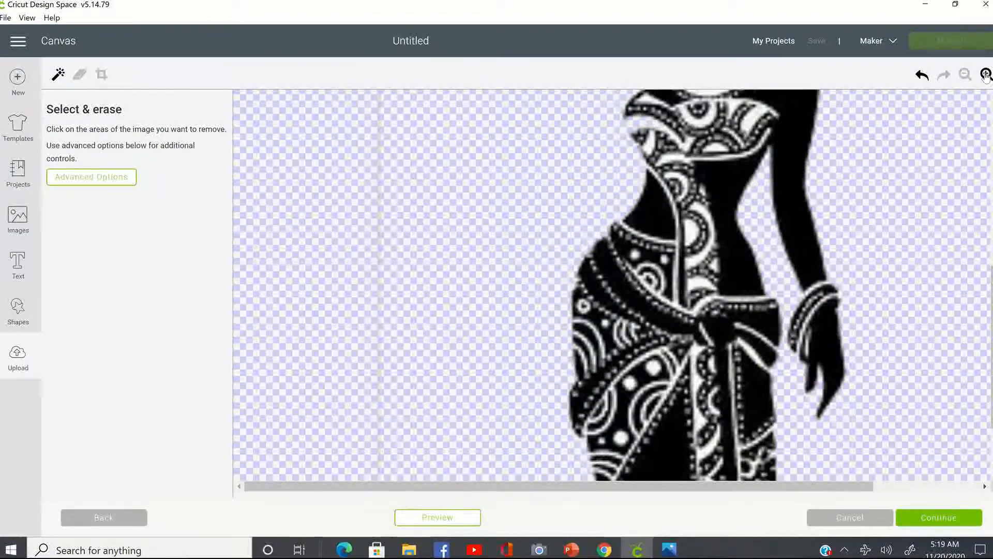
{"action": "left_click", "coordinate": [986, 75]}
{"action": "left_click", "coordinate": [985, 74]}
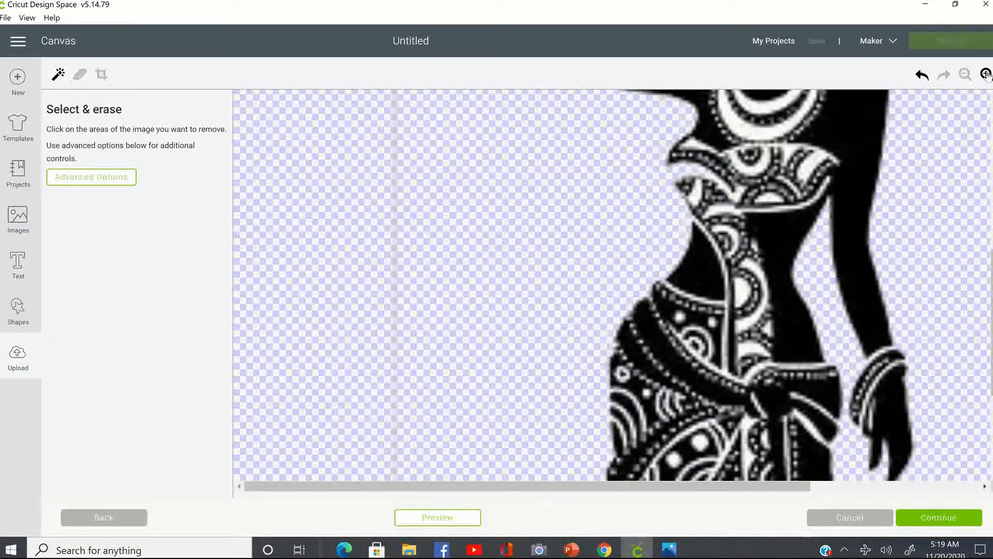
{"action": "scroll", "coordinate": [722, 248], "scroll_direction": "up", "scroll_amount": 5}
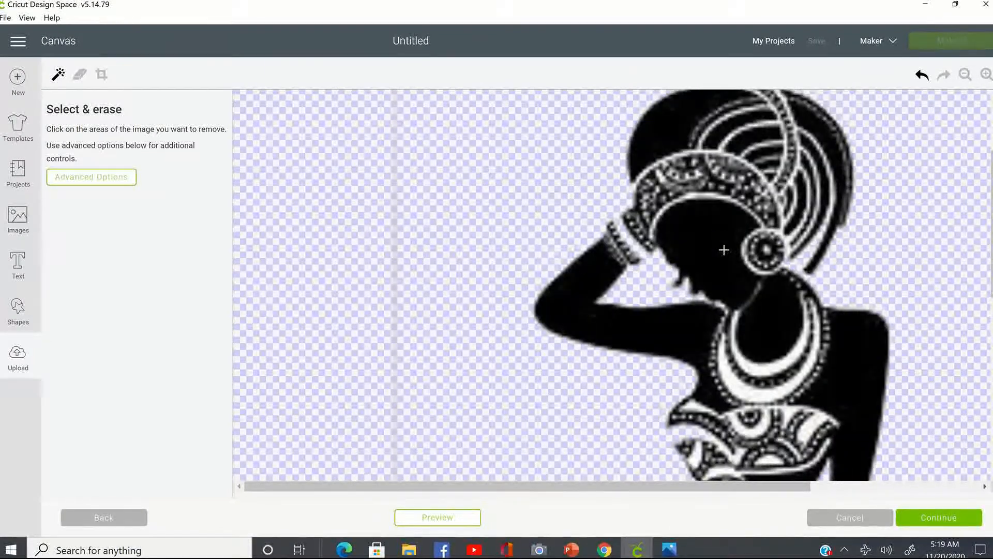
{"action": "scroll", "coordinate": [748, 217], "scroll_direction": "up", "scroll_amount": 2}
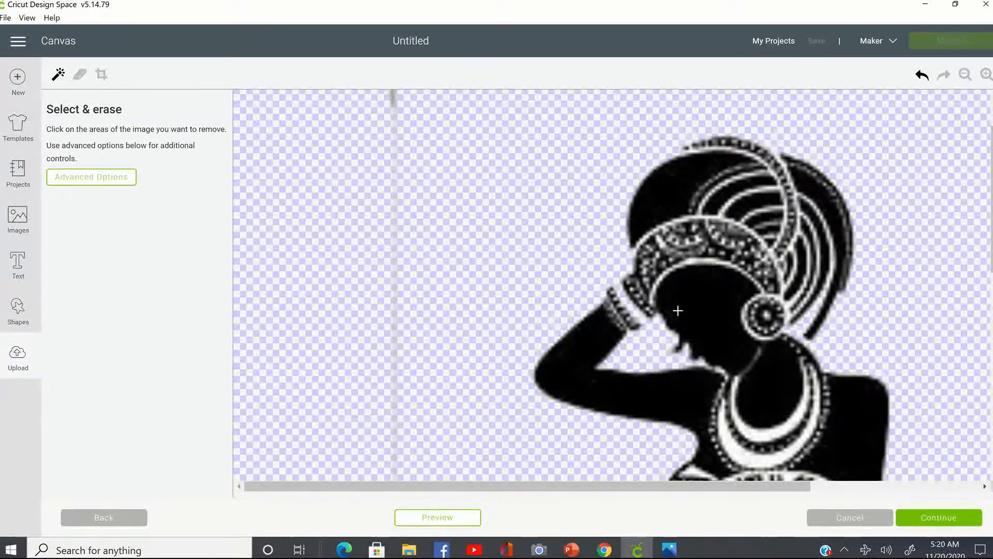
{"action": "left_click", "coordinate": [758, 330]}
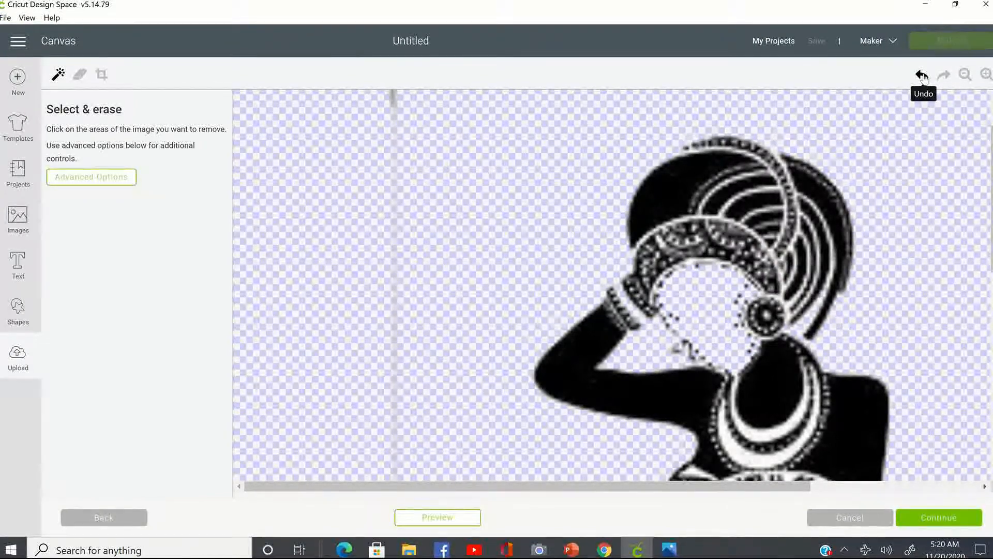
{"action": "left_click", "coordinate": [922, 76]}
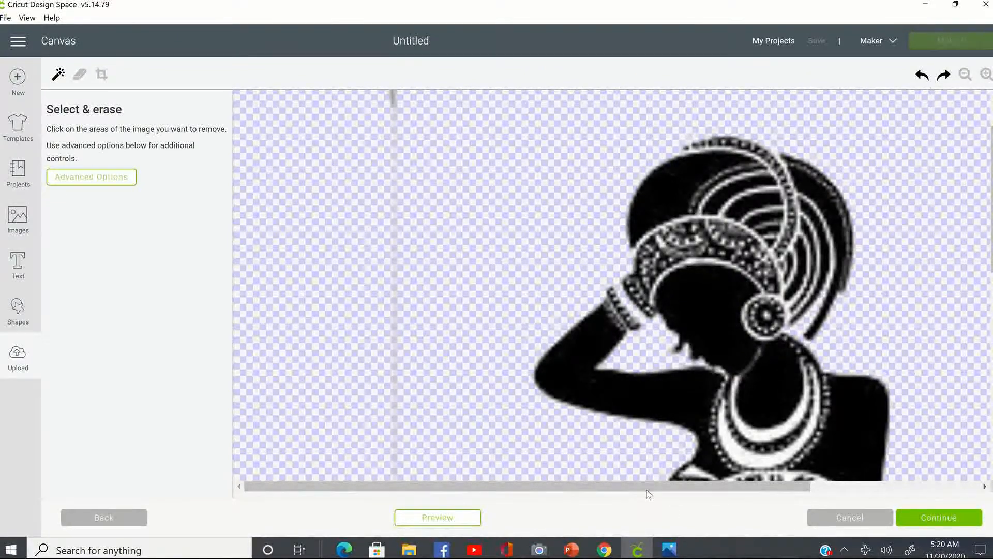
Erase the thin white jawline between the face and neck, undoing the stray erasure of the black neck.
{"action": "left_click_drag", "start_coordinate": [642, 487], "coordinate": [773, 497]}
{"action": "scroll", "coordinate": [773, 498], "scroll_direction": "down", "scroll_amount": 3}
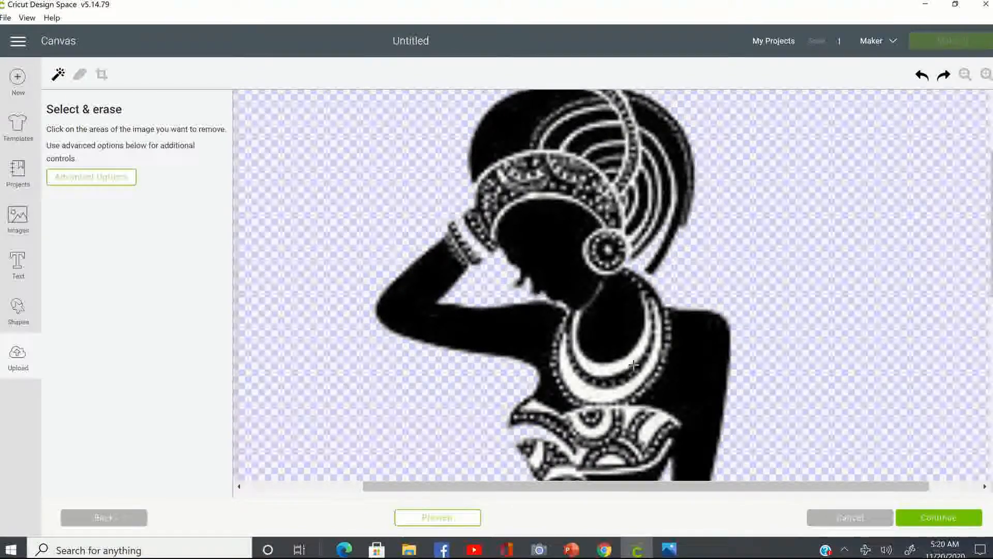
{"action": "left_click", "coordinate": [598, 294]}
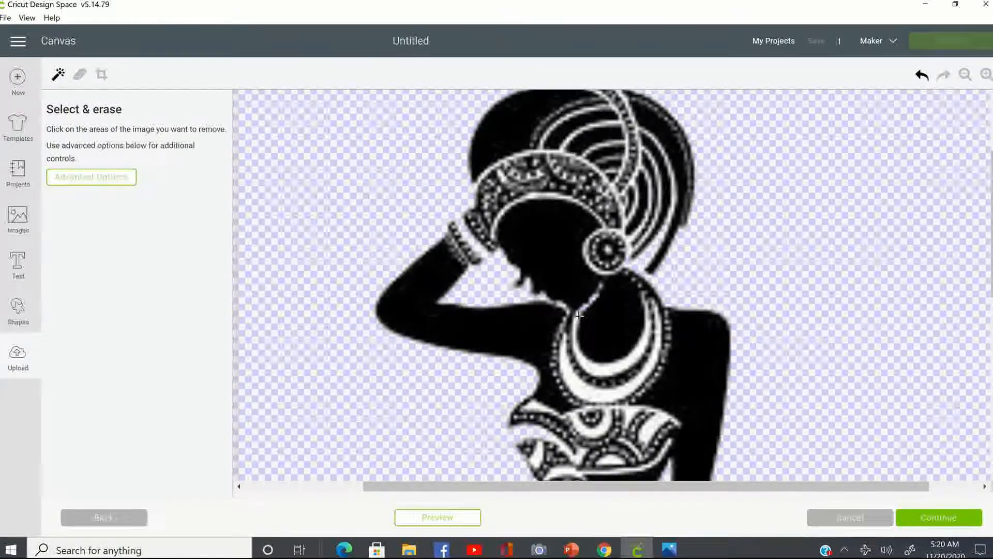
{"action": "left_click", "coordinate": [624, 324]}
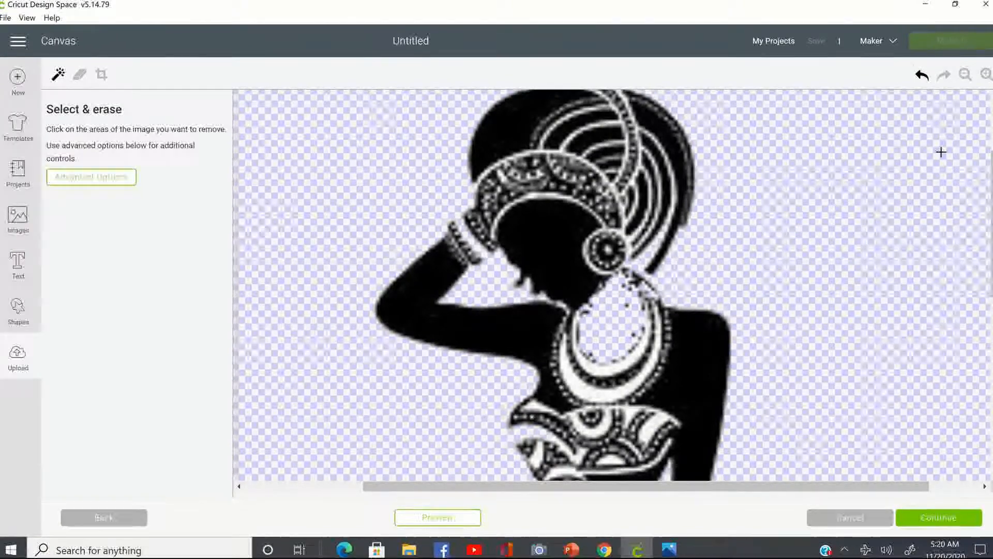
{"action": "left_click", "coordinate": [921, 74]}
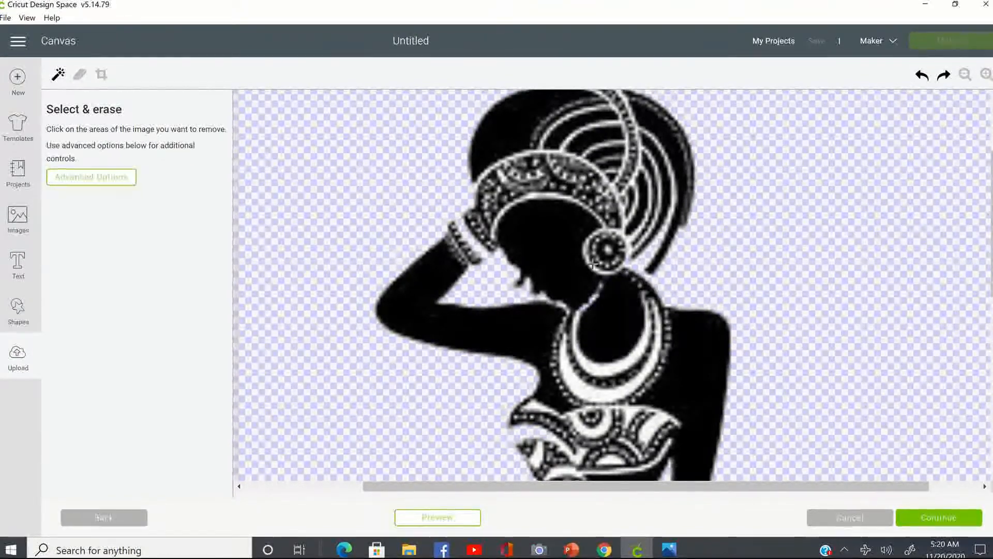
Erase the white fill of the necklace's lower crescent and the white circle in the dress's waist panel.
{"action": "left_click", "coordinate": [604, 378]}
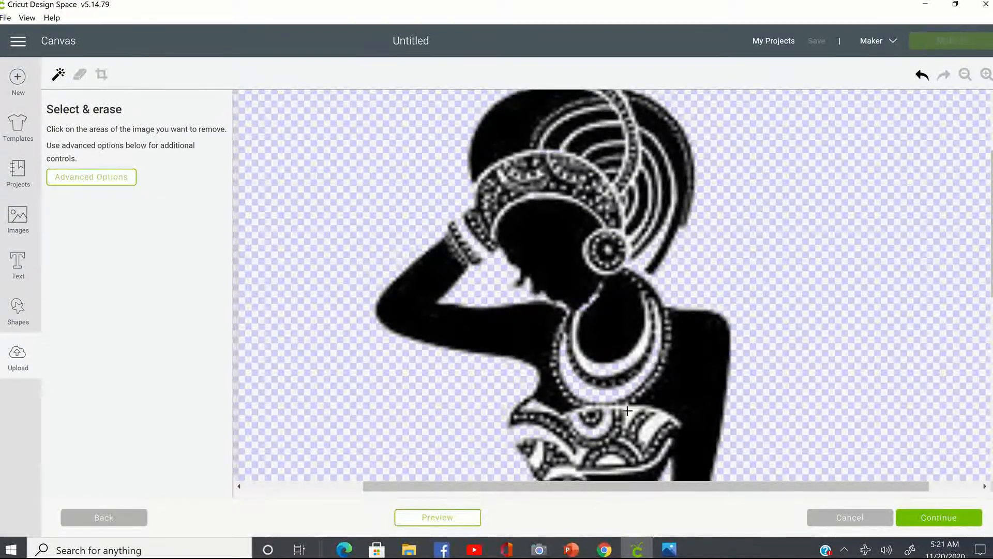
{"action": "scroll", "coordinate": [664, 401], "scroll_direction": "down", "scroll_amount": 1}
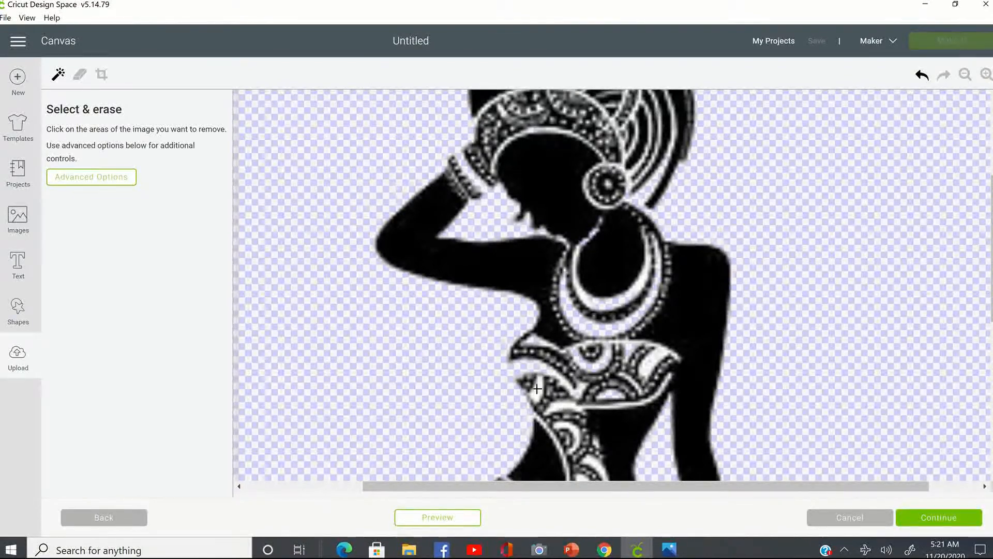
{"action": "scroll", "coordinate": [535, 393], "scroll_direction": "down", "scroll_amount": 3}
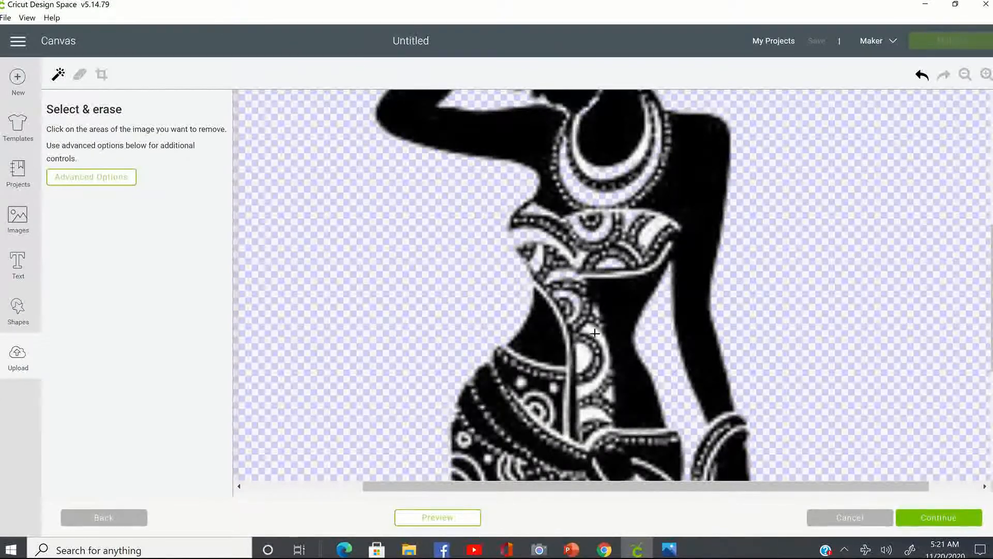
{"action": "scroll", "coordinate": [598, 336], "scroll_direction": "down", "scroll_amount": 6}
{"action": "scroll", "coordinate": [598, 311], "scroll_direction": "up", "scroll_amount": 3}
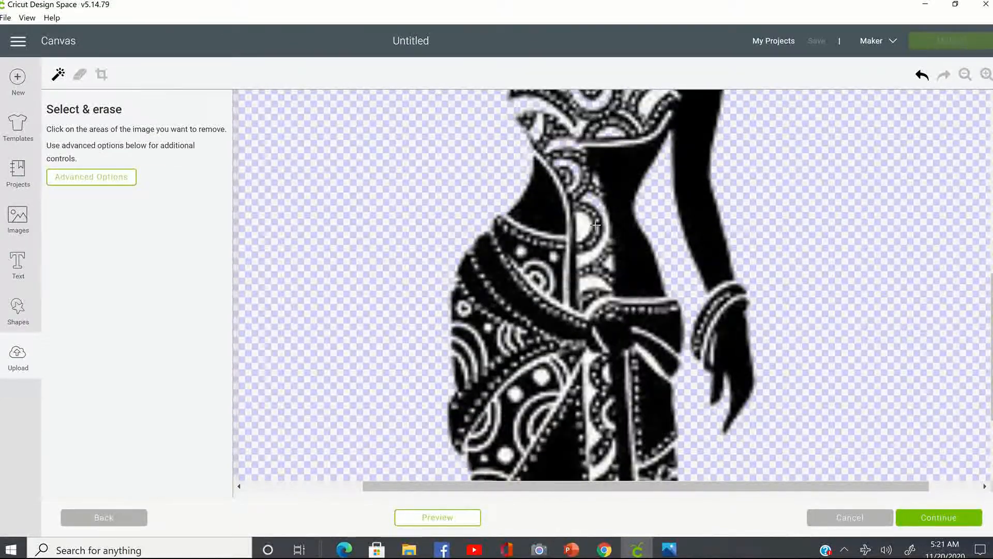
{"action": "left_click", "coordinate": [582, 228]}
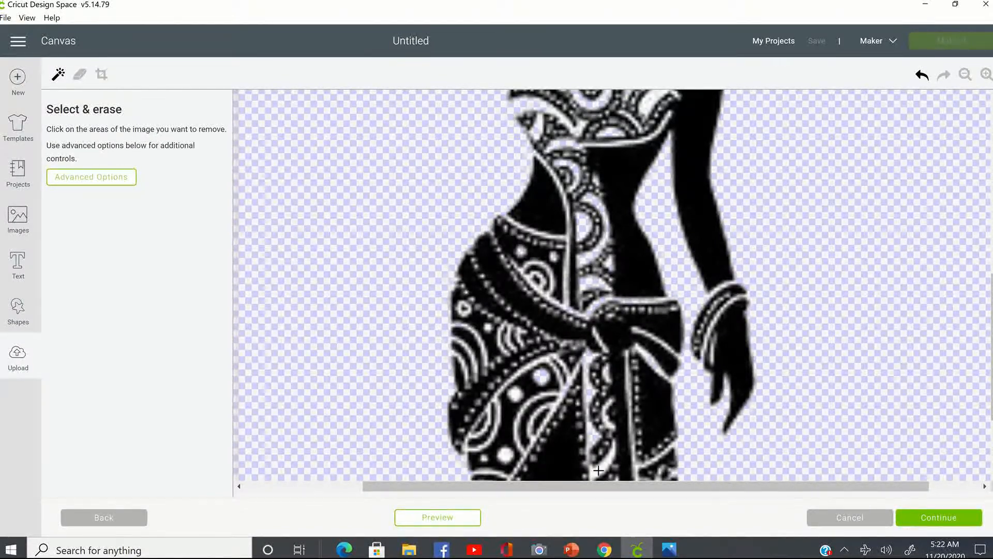
Examine the whole figure, from the headwrap to the skirt hem, for remaining white areas and stray background marks.
{"action": "scroll", "coordinate": [620, 440], "scroll_direction": "down", "scroll_amount": 3}
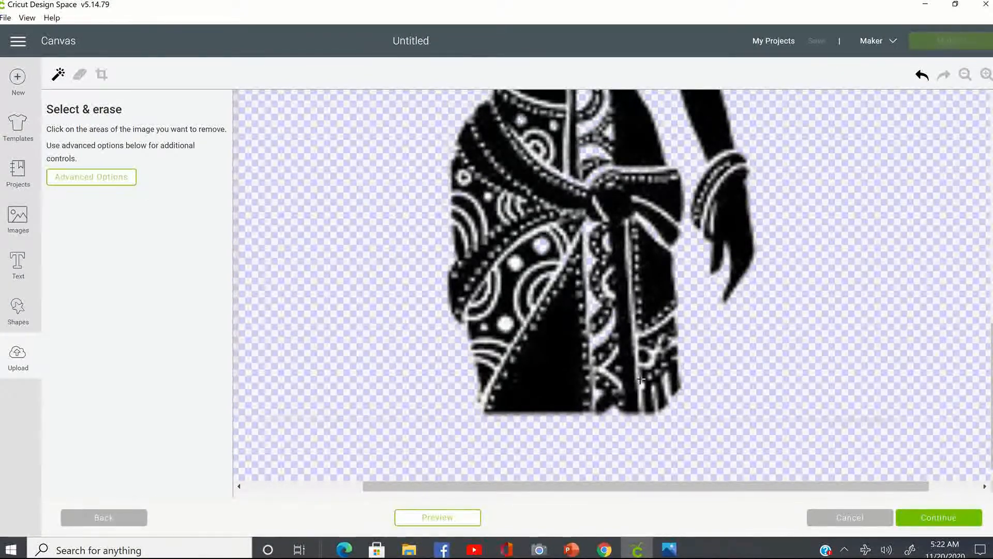
{"action": "left_click", "coordinate": [922, 76]}
{"action": "left_click", "coordinate": [759, 158]}
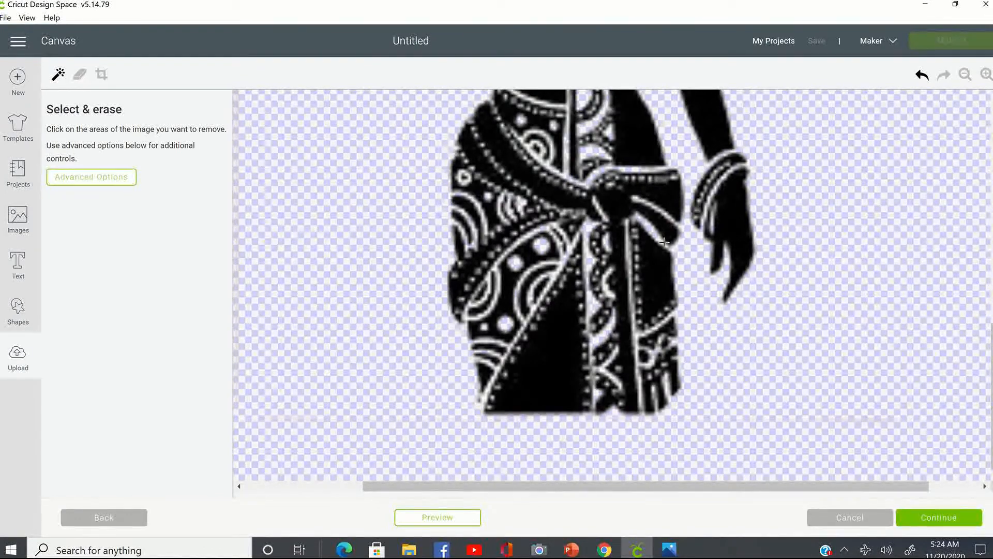
{"action": "scroll", "coordinate": [665, 242], "scroll_direction": "up", "scroll_amount": 3}
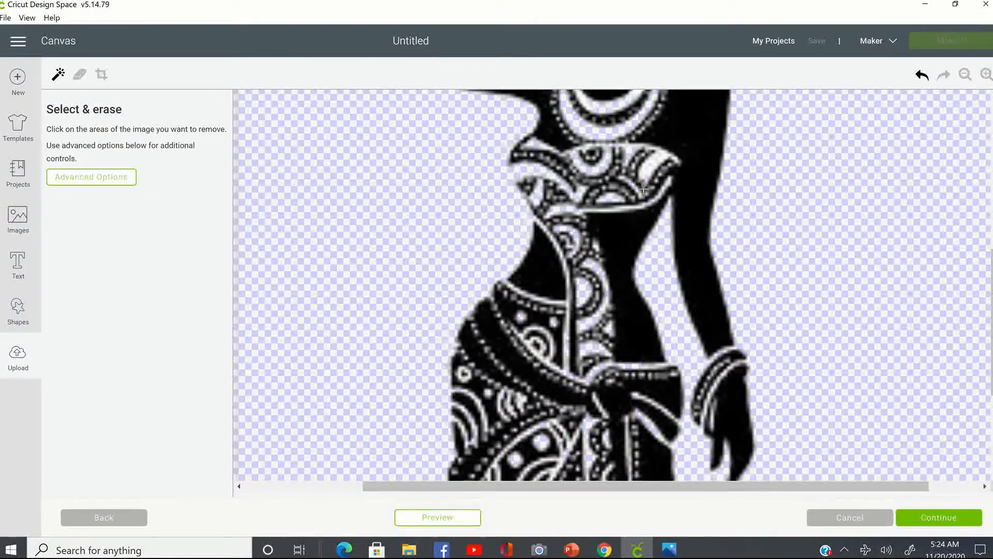
{"action": "scroll", "coordinate": [643, 189], "scroll_direction": "up", "scroll_amount": 5}
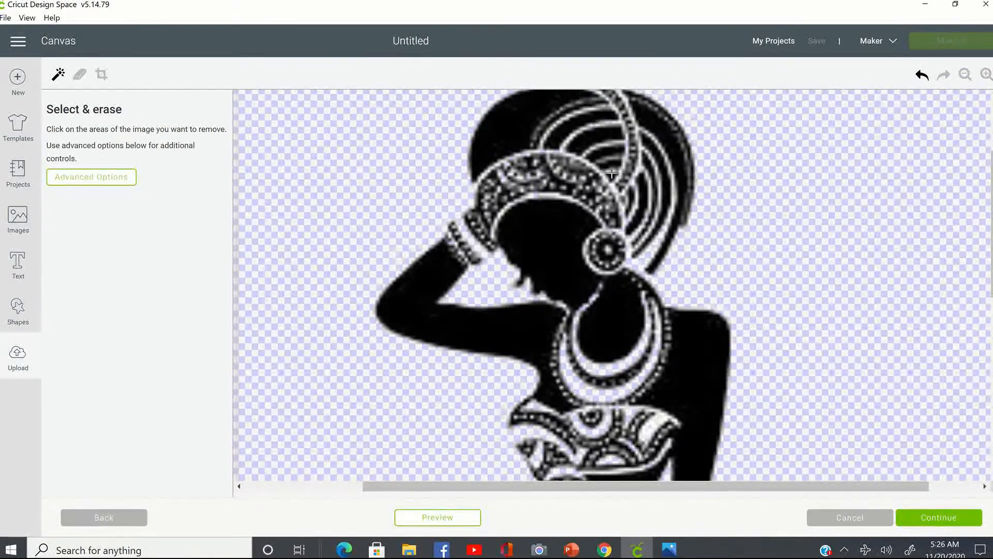
{"action": "scroll", "coordinate": [640, 289], "scroll_direction": "down", "scroll_amount": 10}
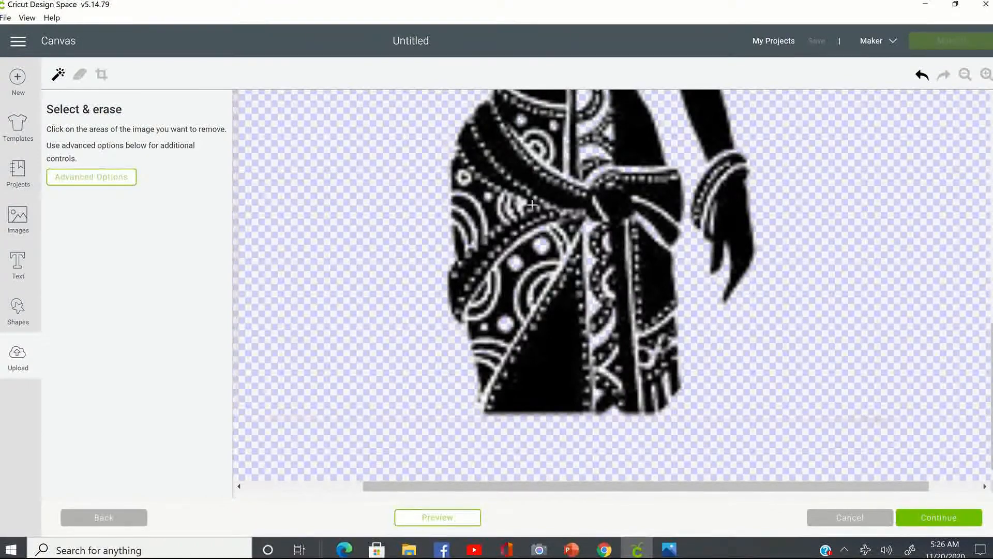
{"action": "scroll", "coordinate": [531, 205], "scroll_direction": "up", "scroll_amount": 12}
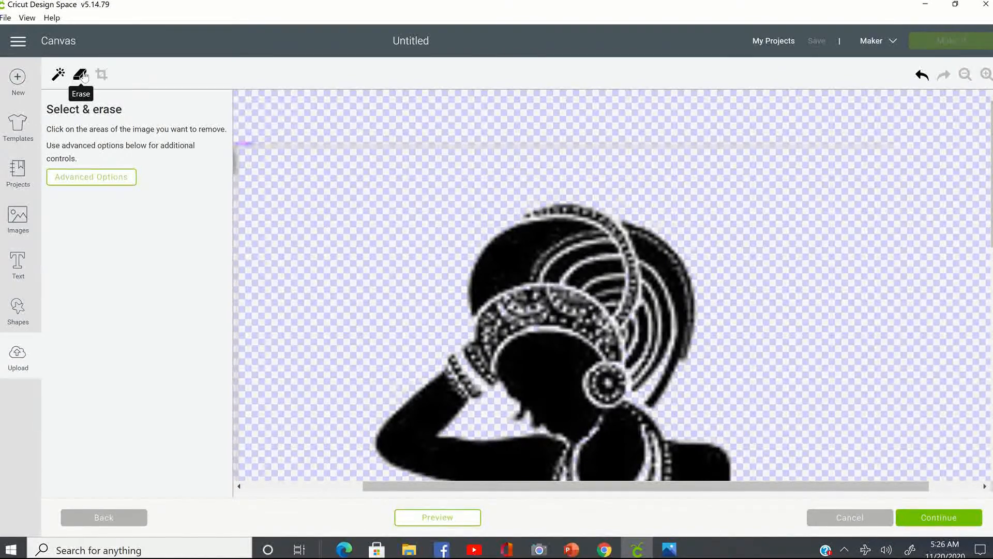
Set the Erase tool to a large size and erase the stray purple mark in the background beside the headwrap.
{"action": "left_click", "coordinate": [81, 76]}
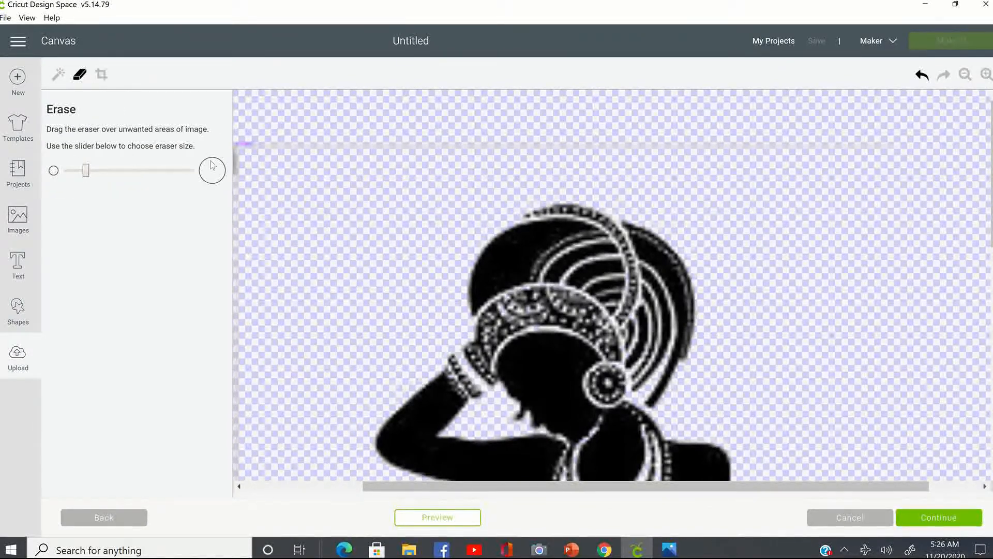
{"action": "left_click_drag", "start_coordinate": [88, 171], "coordinate": [236, 174]}
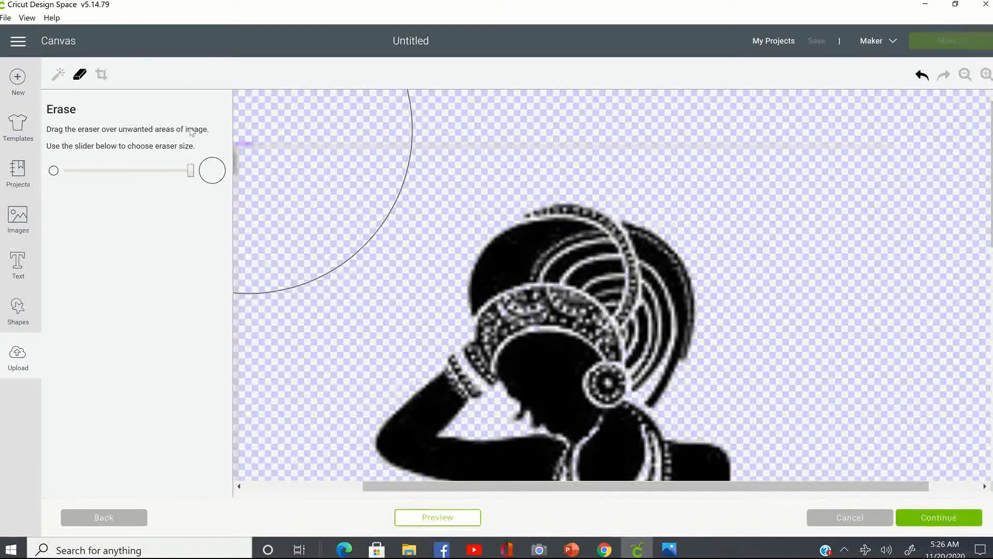
{"action": "left_click_drag", "start_coordinate": [169, 172], "coordinate": [138, 170]}
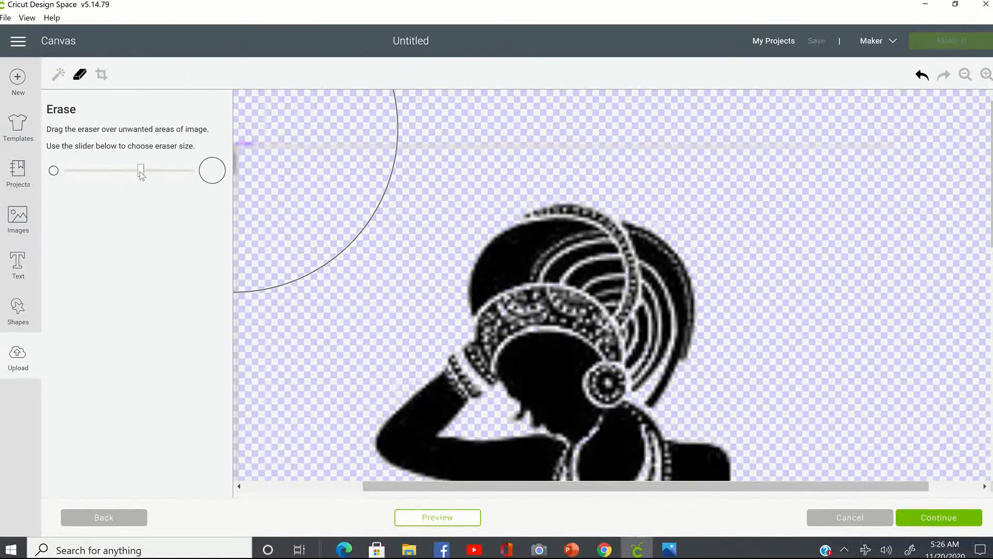
{"action": "left_click", "coordinate": [328, 156]}
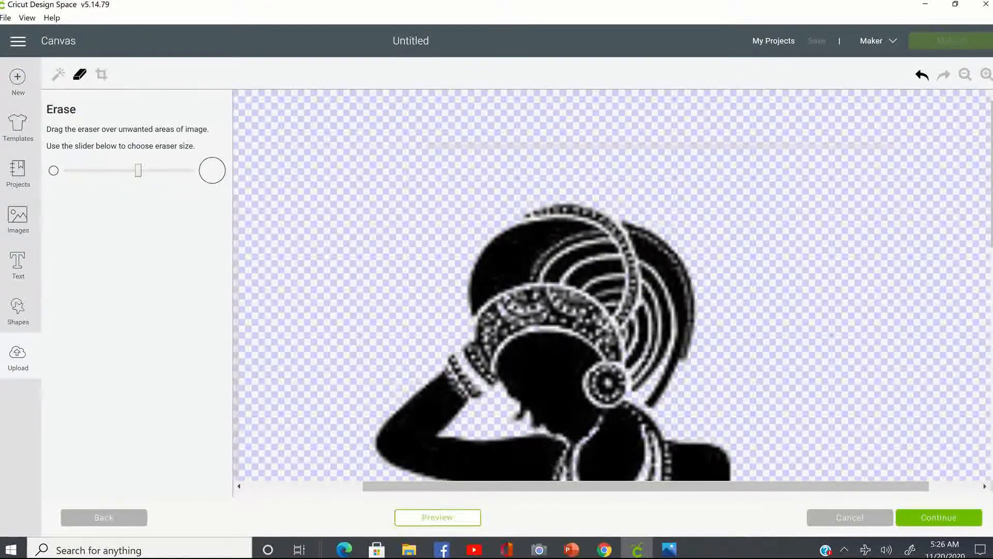
Reduce the eraser size and erase the faint grey line running across the background above the headwrap.
{"action": "left_click_drag", "start_coordinate": [140, 171], "coordinate": [104, 171]}
{"action": "mouse_move", "coordinate": [394, 145]}
{"action": "left_mouse_down"}
{"action": "mouse_move", "coordinate": [474, 142]}
{"action": "mouse_move", "coordinate": [534, 154]}
{"action": "mouse_move", "coordinate": [550, 145]}
{"action": "left_mouse_up"}
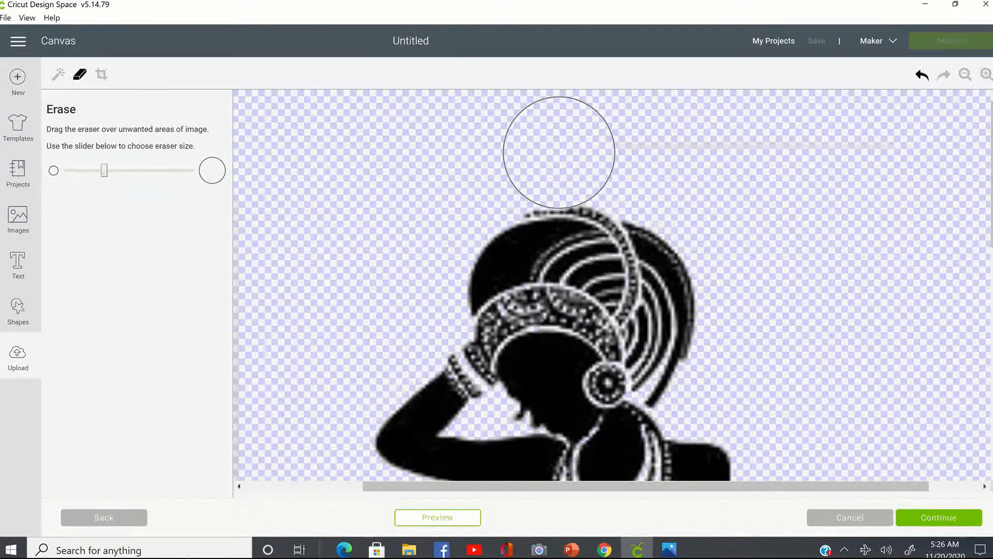
{"action": "left_click", "coordinate": [920, 76]}
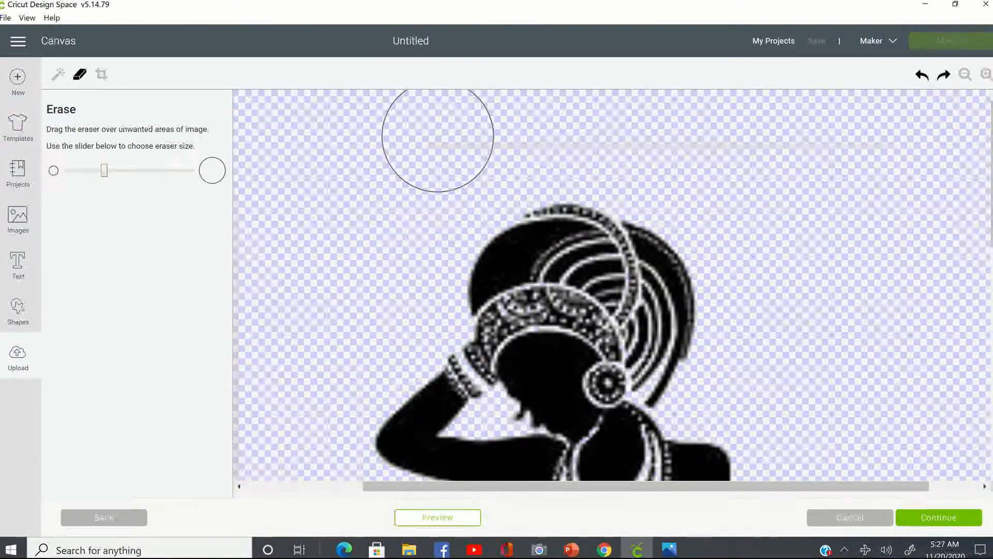
{"action": "mouse_move", "coordinate": [421, 133]}
{"action": "left_mouse_down"}
{"action": "mouse_move", "coordinate": [565, 130]}
{"action": "mouse_move", "coordinate": [605, 111]}
{"action": "mouse_move", "coordinate": [898, 144]}
{"action": "left_mouse_up"}
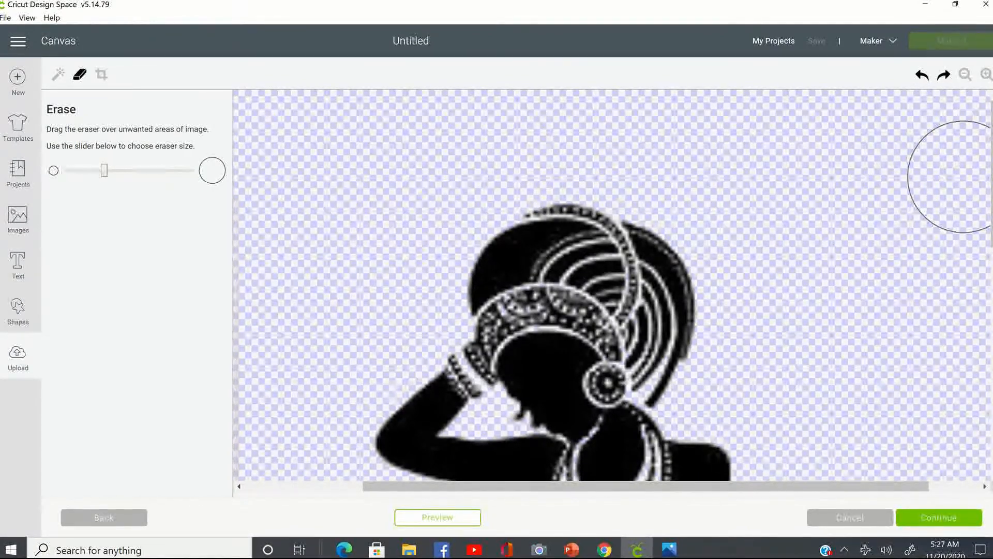
{"action": "left_click_drag", "start_coordinate": [963, 363], "coordinate": [947, 321]}
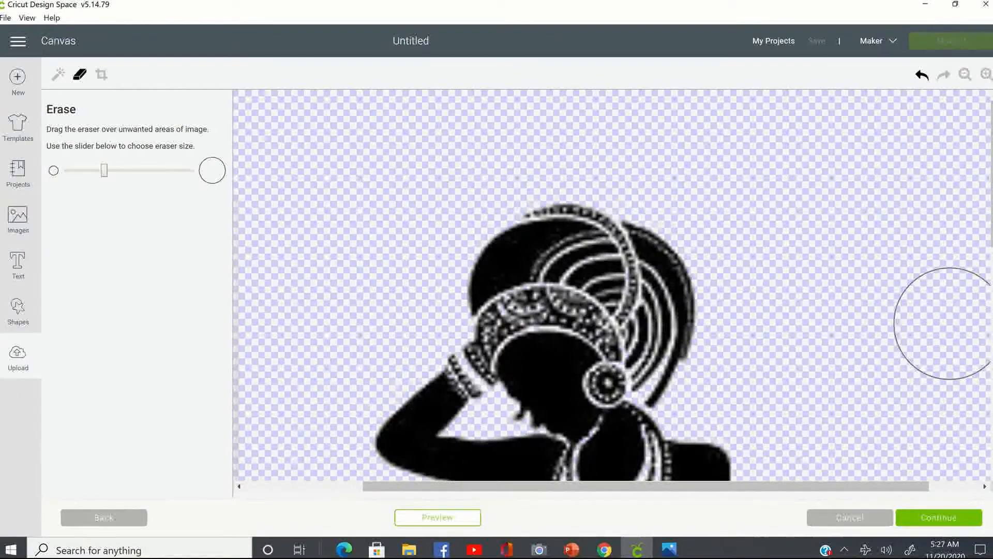
Examine the background around the figure, from the headwrap down to the skirt hem, for leftover marks.
{"action": "scroll", "coordinate": [951, 305], "scroll_direction": "down", "scroll_amount": 3}
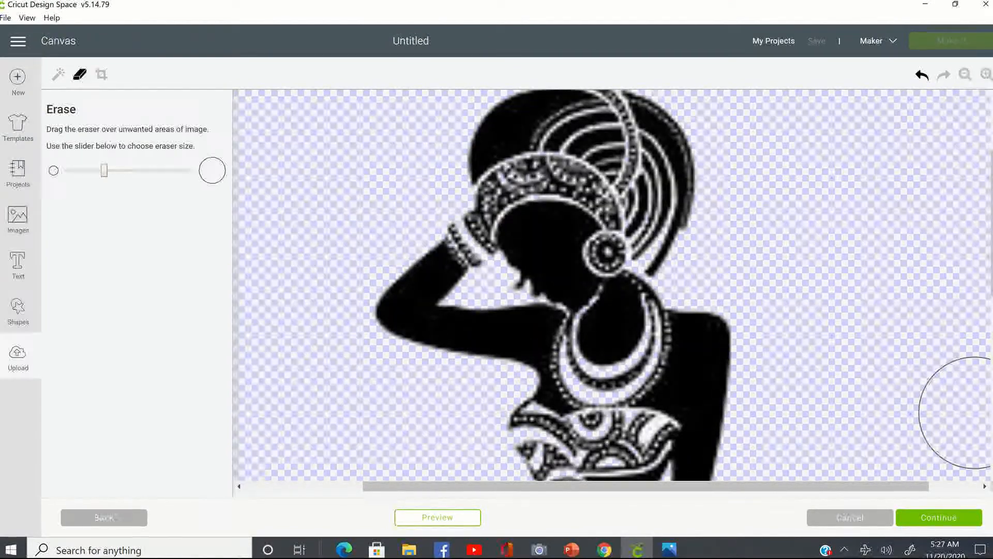
{"action": "scroll", "coordinate": [953, 310], "scroll_direction": "down", "scroll_amount": 5}
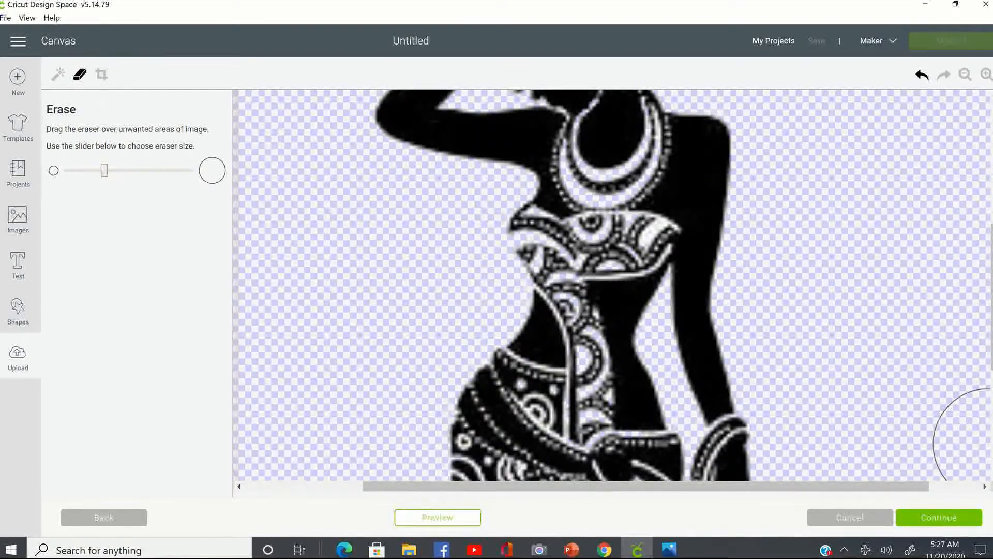
{"action": "scroll", "coordinate": [957, 362], "scroll_direction": "down", "scroll_amount": 5}
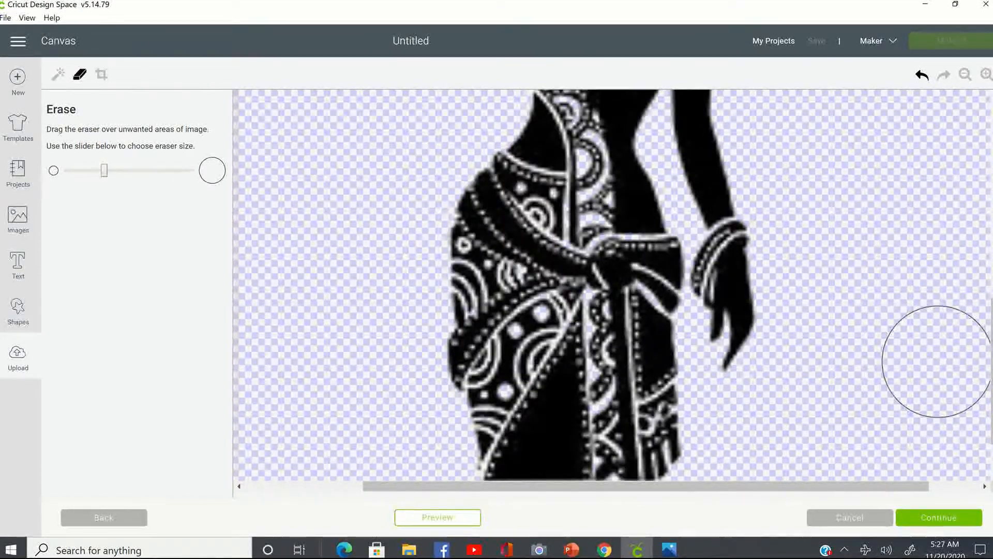
{"action": "scroll", "coordinate": [853, 372], "scroll_direction": "down", "scroll_amount": 2}
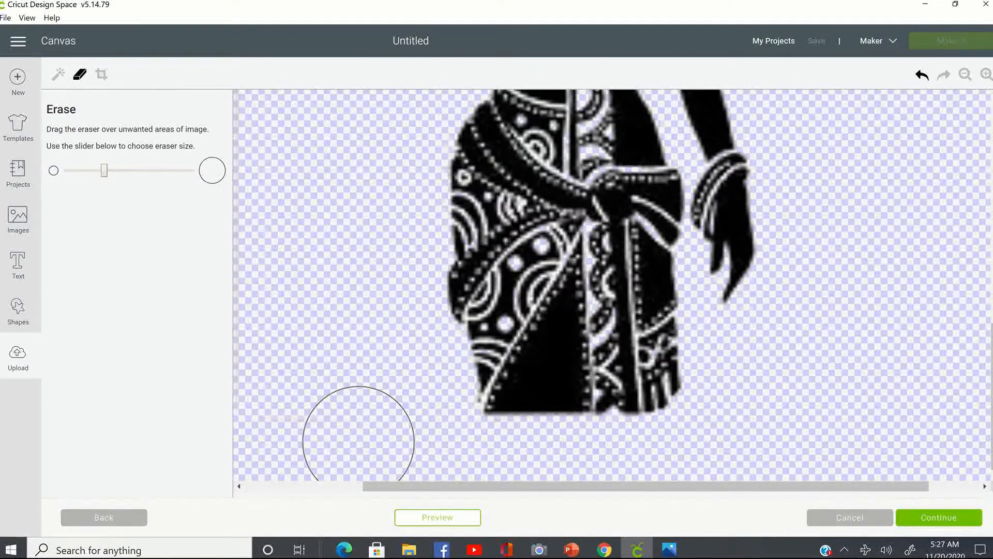
{"action": "scroll", "coordinate": [355, 432], "scroll_direction": "up", "scroll_amount": 10}
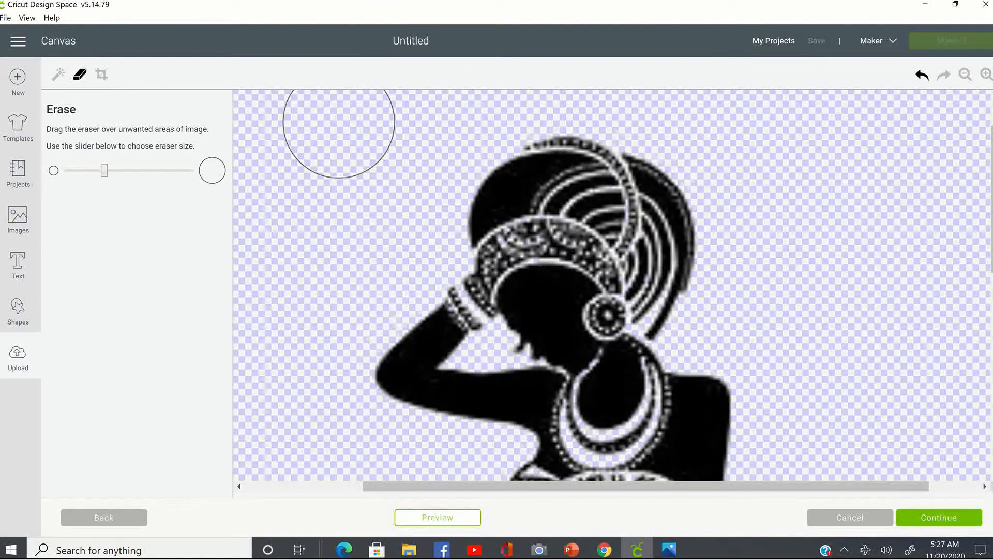
{"action": "scroll", "coordinate": [326, 230], "scroll_direction": "down", "scroll_amount": 1}
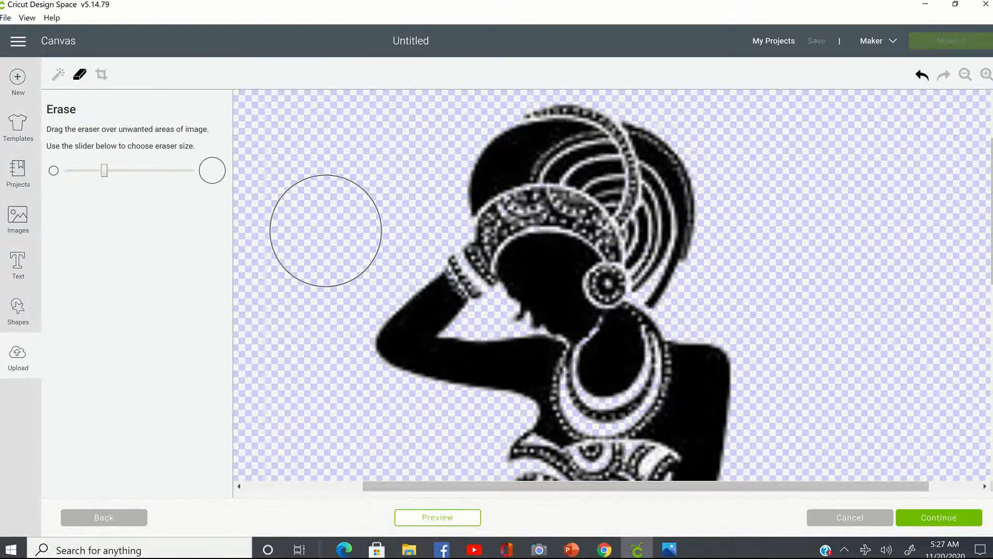
{"action": "scroll", "coordinate": [290, 243], "scroll_direction": "down", "scroll_amount": 5}
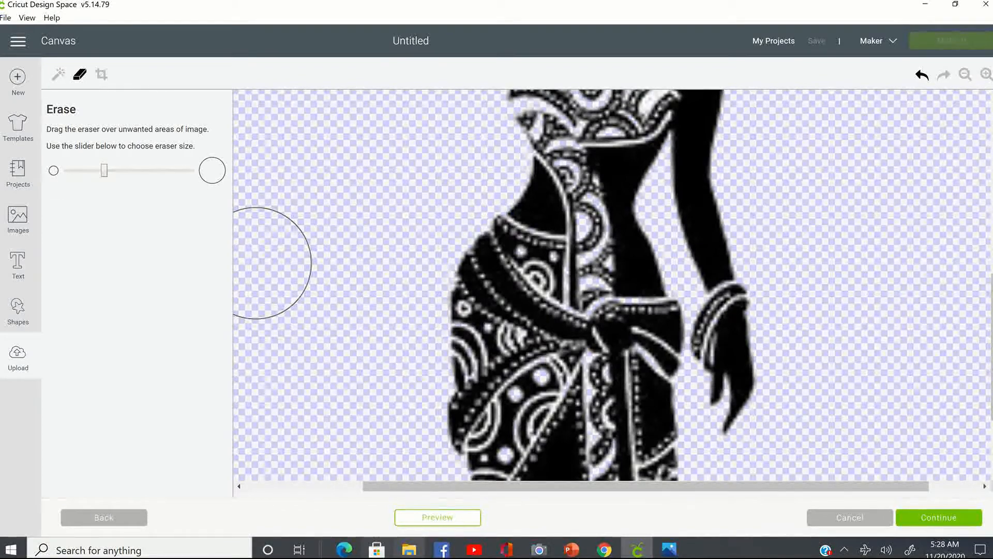
Preview the cut image, examine it from the skirt to the headwrap, and return to the editing view.
{"action": "left_click", "coordinate": [438, 516]}
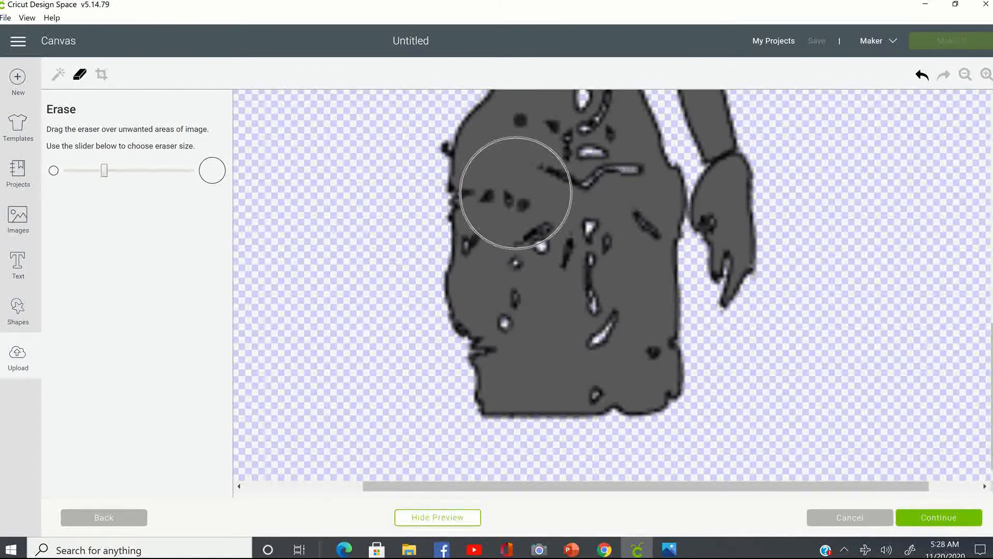
{"action": "scroll", "coordinate": [614, 251], "scroll_direction": "up", "scroll_amount": 5}
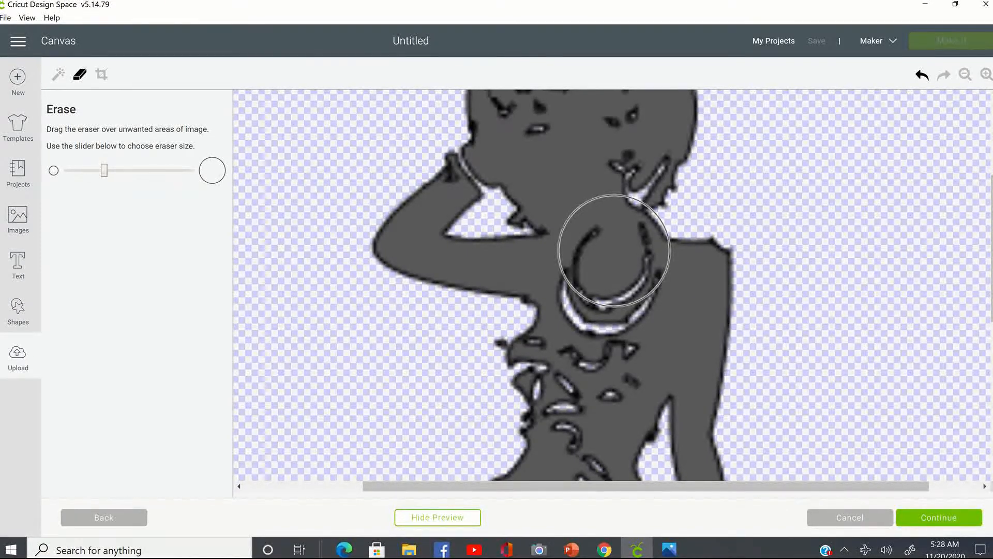
{"action": "scroll", "coordinate": [849, 357], "scroll_direction": "down", "scroll_amount": 5}
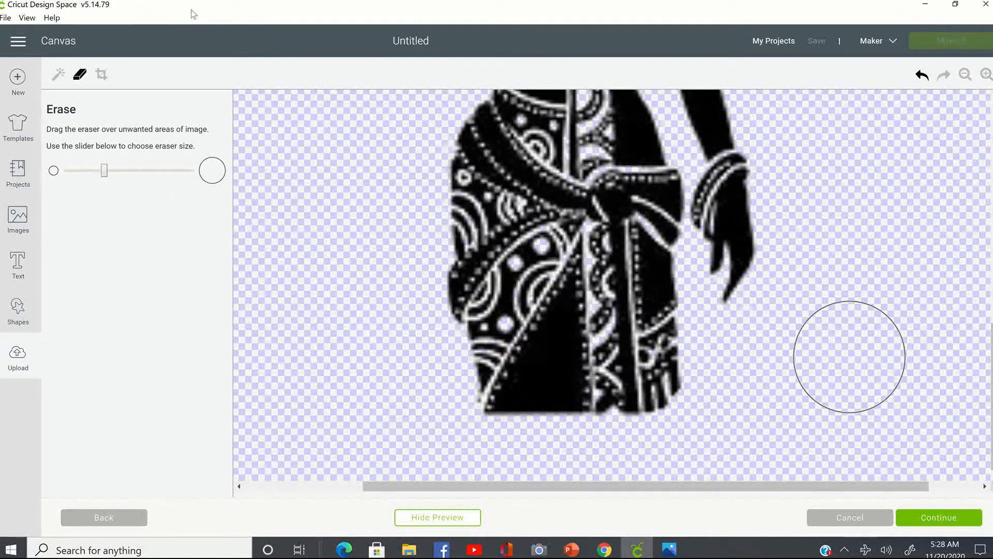
{"action": "scroll", "coordinate": [849, 356], "scroll_direction": "up", "scroll_amount": 3}
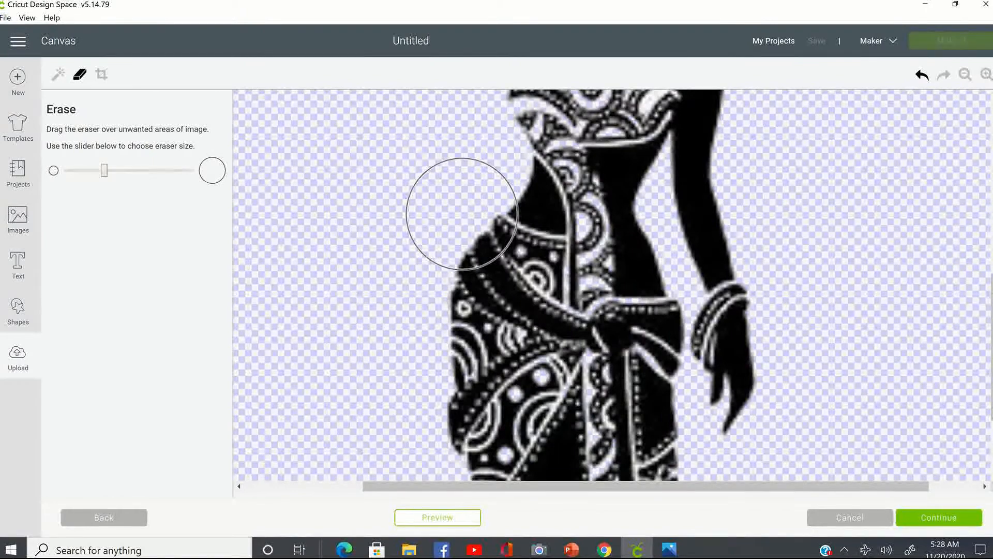
Try erasing the thin white line between the jaw and neck with Select & erase, undoing each stray erasure.
{"action": "left_click", "coordinate": [58, 75]}
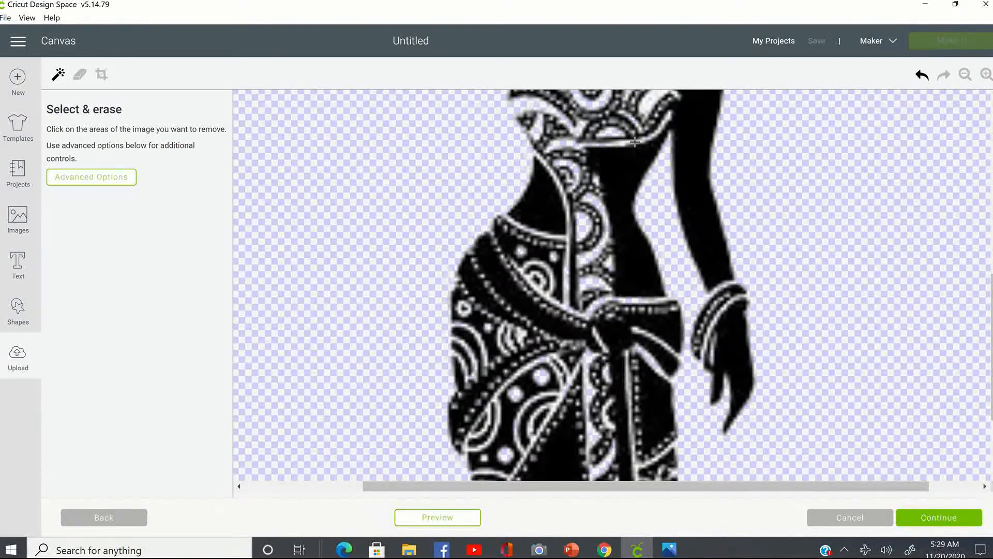
{"action": "scroll", "coordinate": [630, 171], "scroll_direction": "up", "scroll_amount": 2}
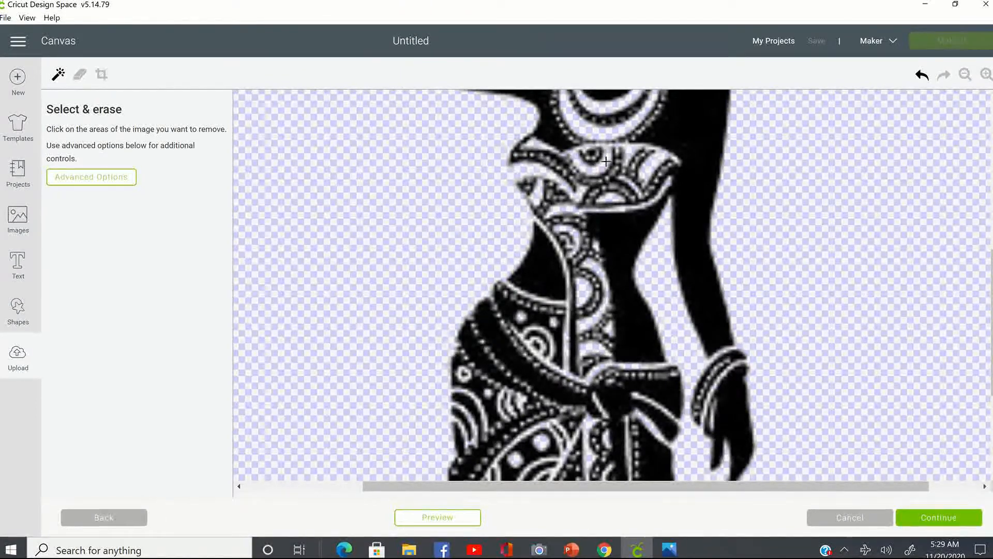
{"action": "scroll", "coordinate": [608, 145], "scroll_direction": "up", "scroll_amount": 3}
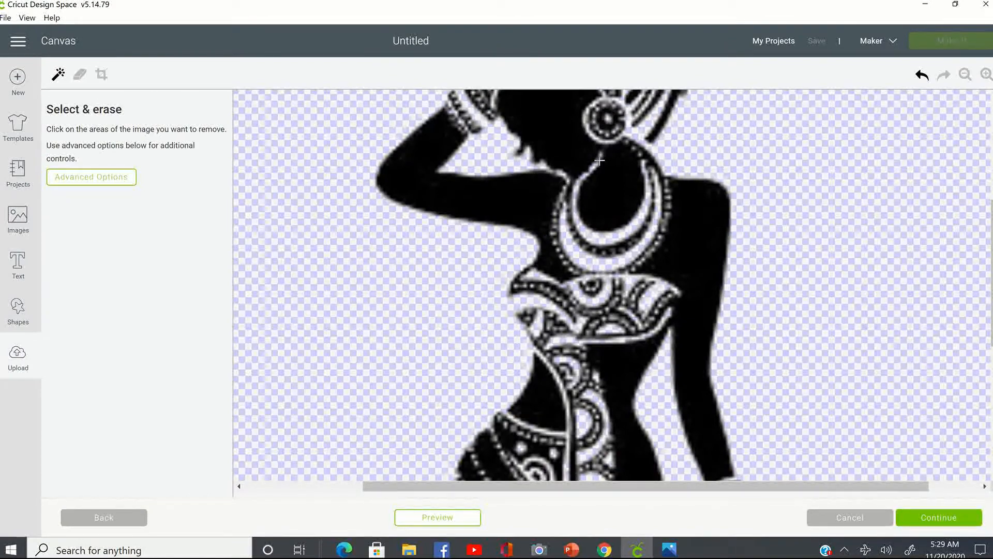
{"action": "left_click", "coordinate": [586, 185]}
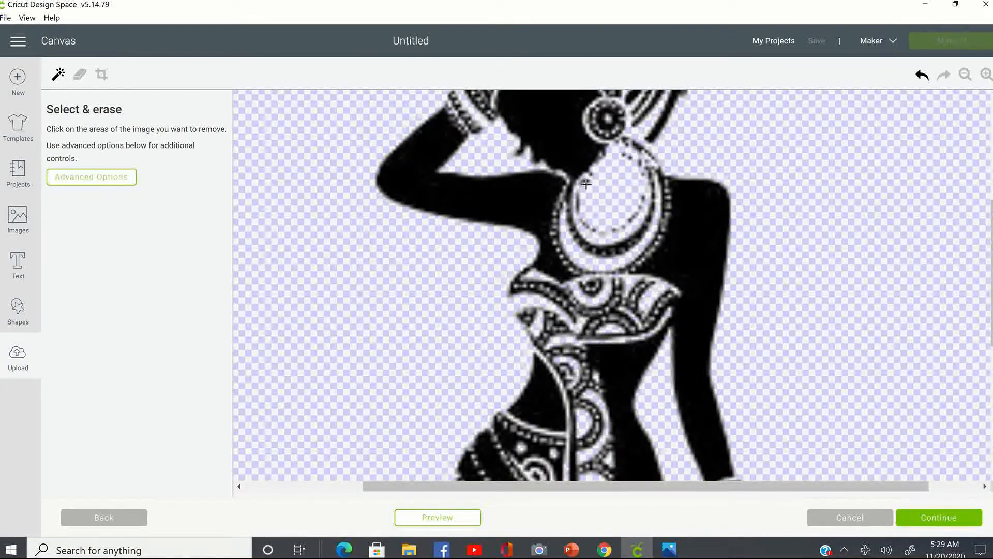
{"action": "left_click", "coordinate": [921, 75]}
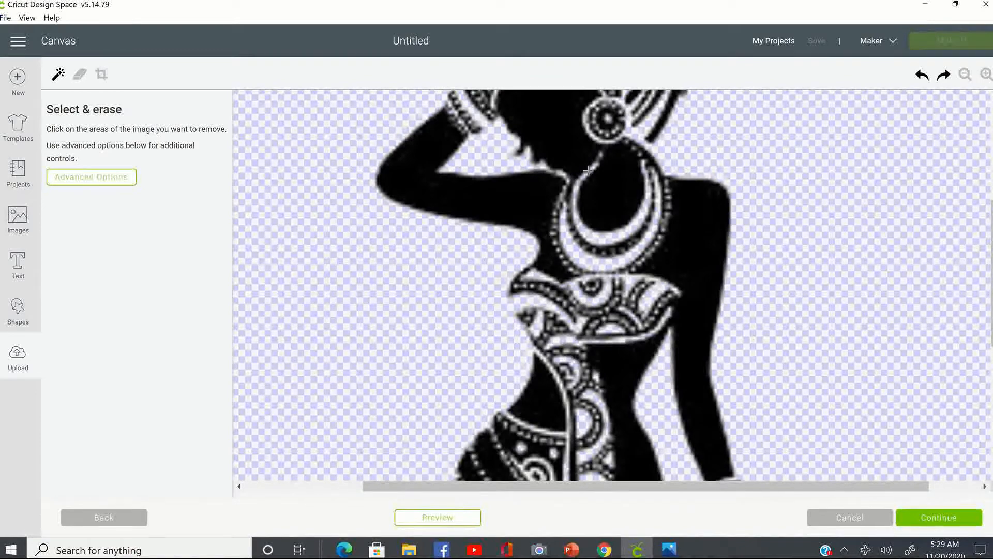
{"action": "left_click", "coordinate": [600, 159]}
{"action": "left_click", "coordinate": [631, 181]}
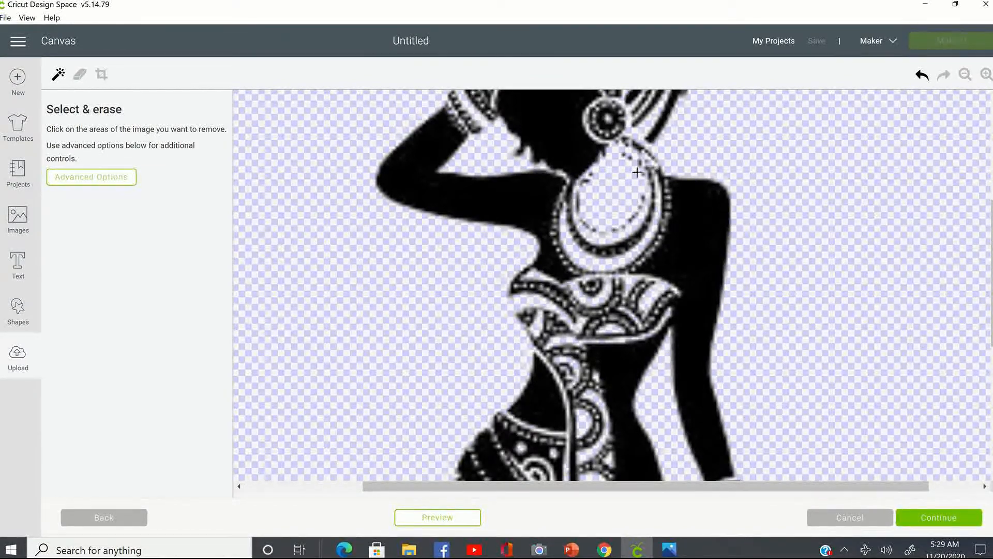
{"action": "left_click", "coordinate": [923, 78]}
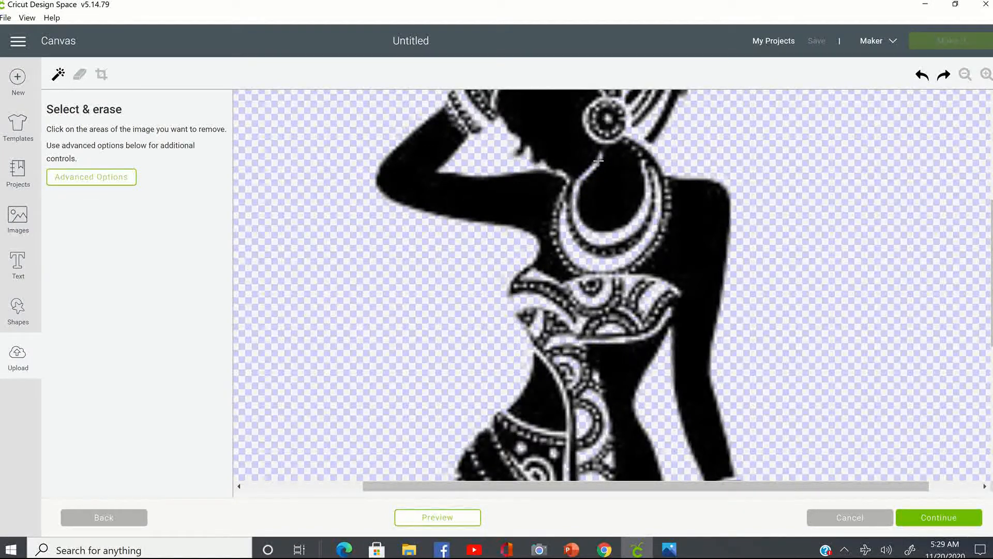
{"action": "left_click", "coordinate": [601, 166]}
{"action": "scroll", "coordinate": [623, 251], "scroll_direction": "up", "scroll_amount": 3}
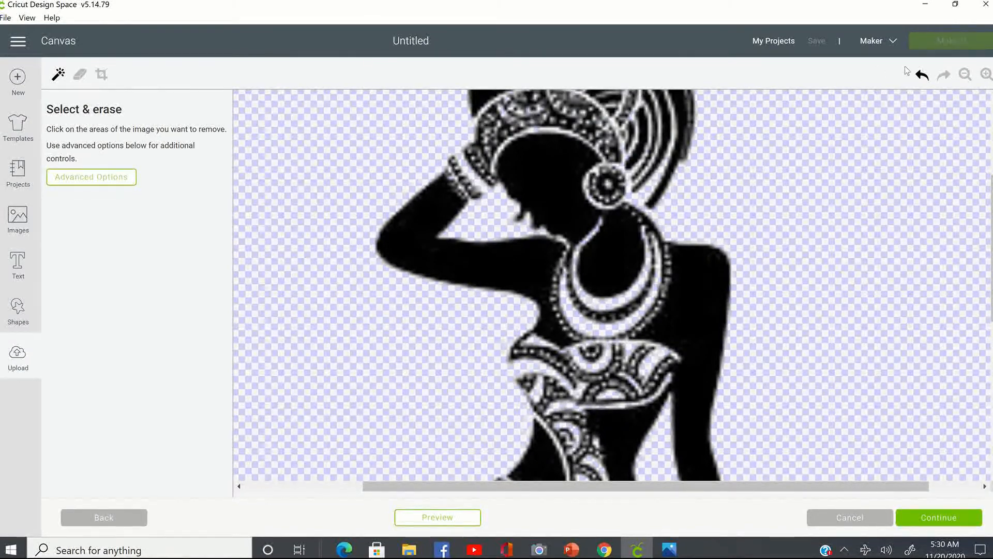
{"action": "left_click", "coordinate": [922, 76]}
Erase the black fill of the outer band at the back of the headwrap.
{"action": "scroll", "coordinate": [749, 216], "scroll_direction": "up", "scroll_amount": 3}
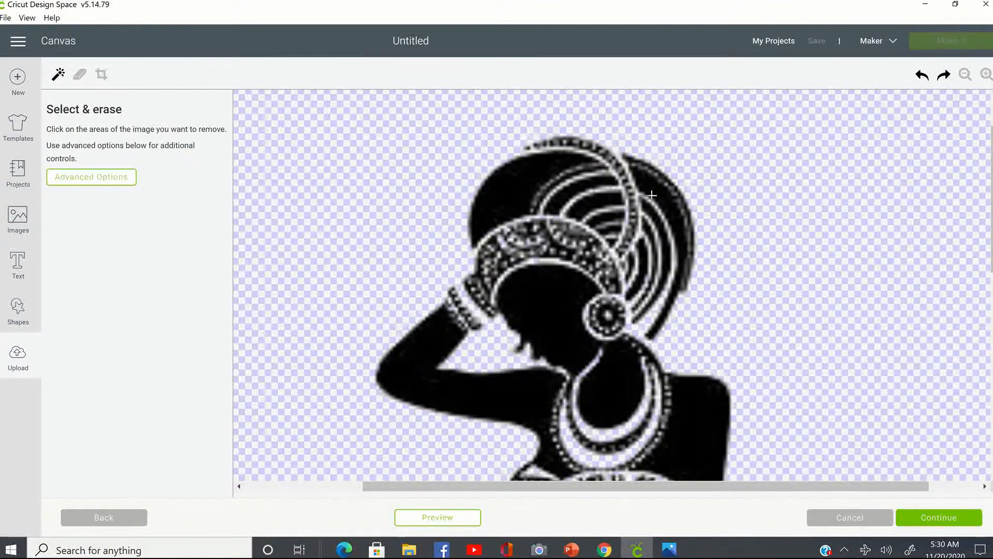
{"action": "left_click", "coordinate": [658, 207]}
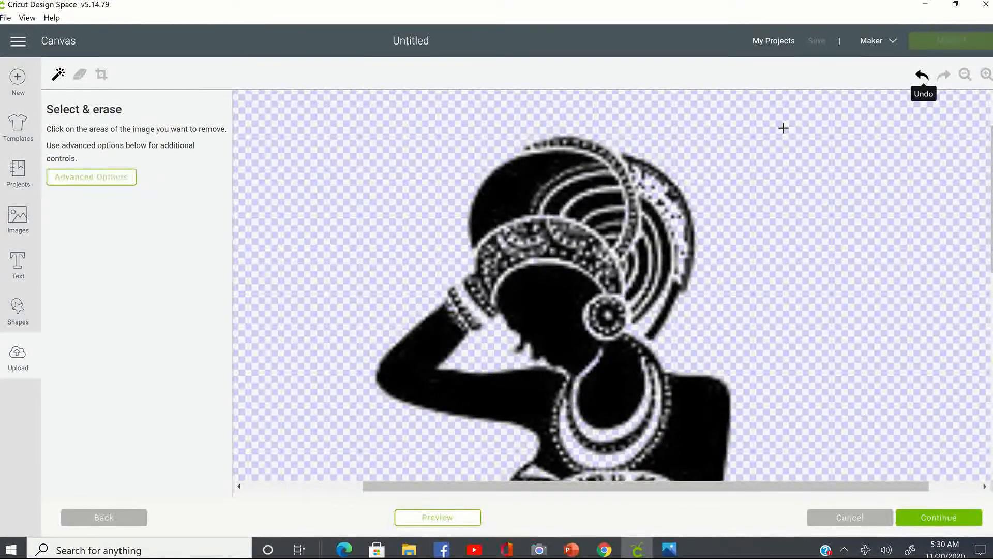
Undo the last erasure on the headwrap's outer band, and try erasing the black fill of the waist sash, undoing it.
{"action": "left_click", "coordinate": [922, 75]}
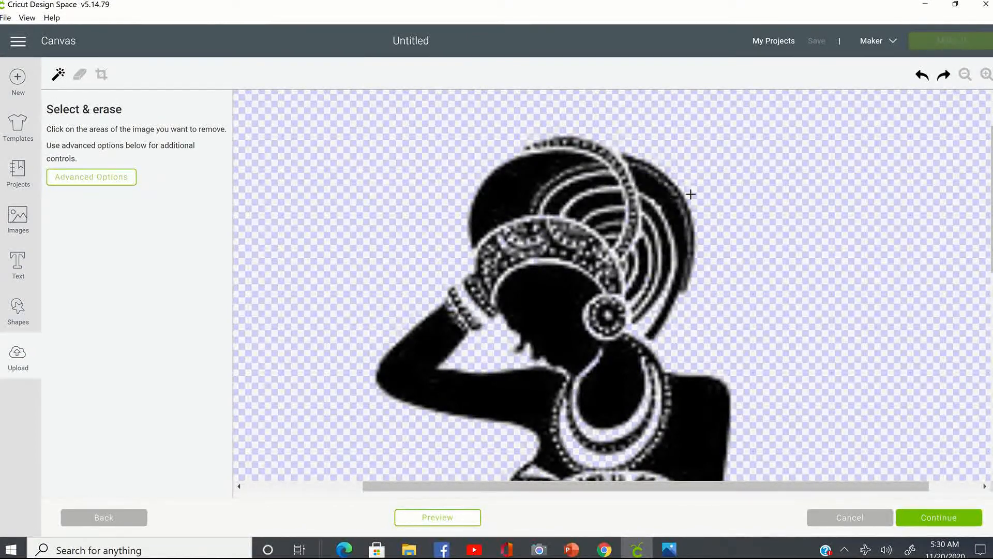
{"action": "left_click", "coordinate": [675, 252]}
{"action": "scroll", "coordinate": [781, 463], "scroll_direction": "down", "scroll_amount": 10}
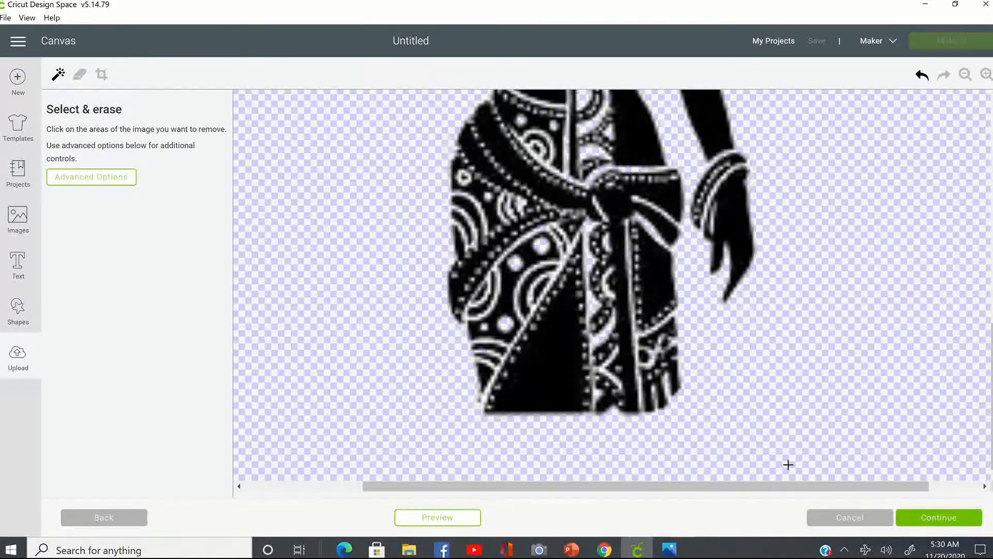
{"action": "left_click", "coordinate": [608, 287]}
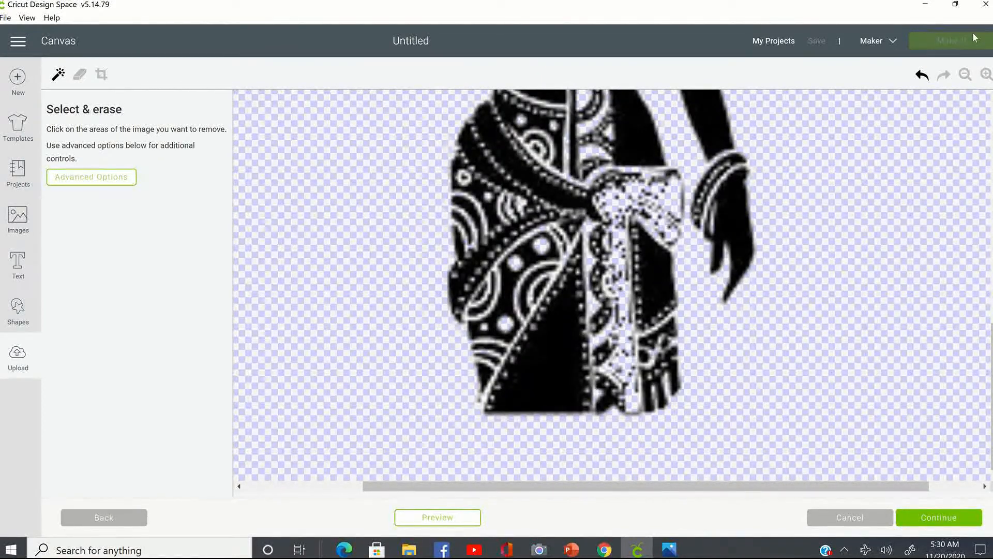
{"action": "left_click", "coordinate": [922, 75]}
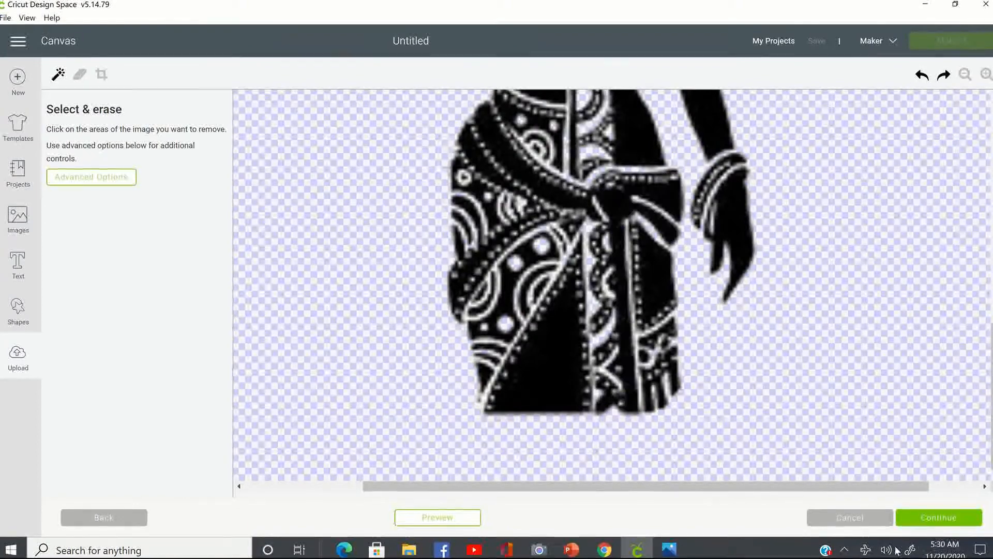
Finish the cleanup and save the silhouette as a Cut image rather than Print Then Cut.
{"action": "left_click", "coordinate": [953, 522]}
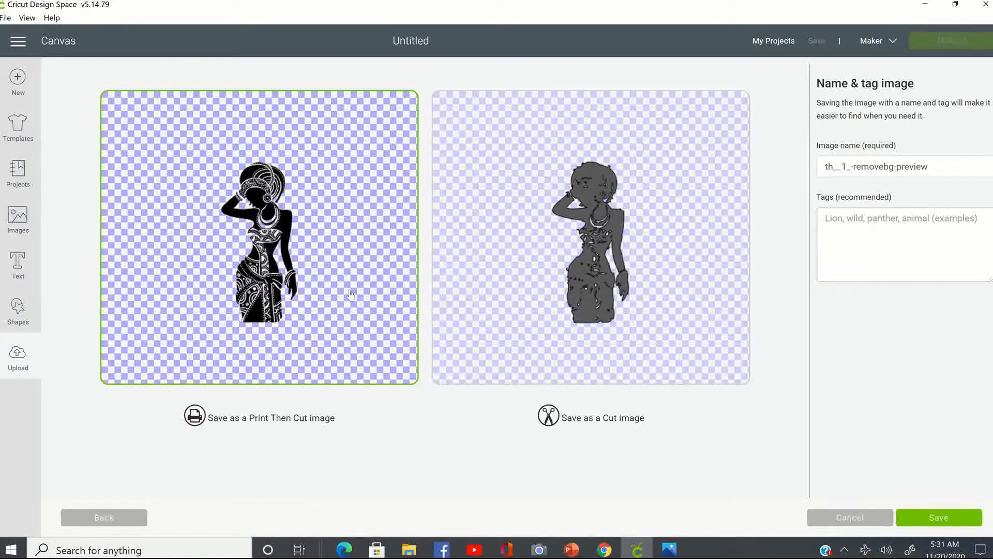
{"action": "left_click", "coordinate": [661, 158]}
{"action": "left_click", "coordinate": [332, 209]}
{"action": "left_click", "coordinate": [674, 131]}
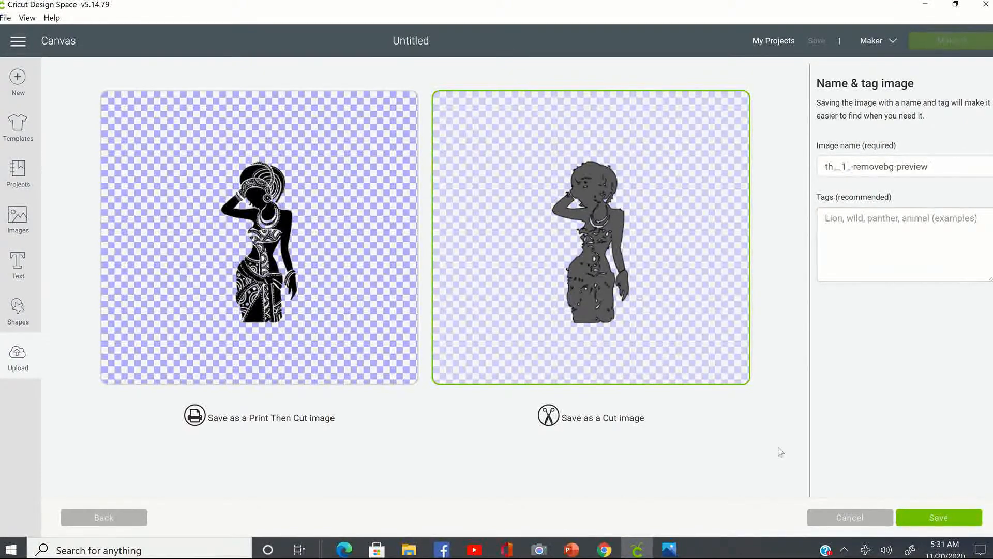
{"action": "left_click", "coordinate": [974, 520]}
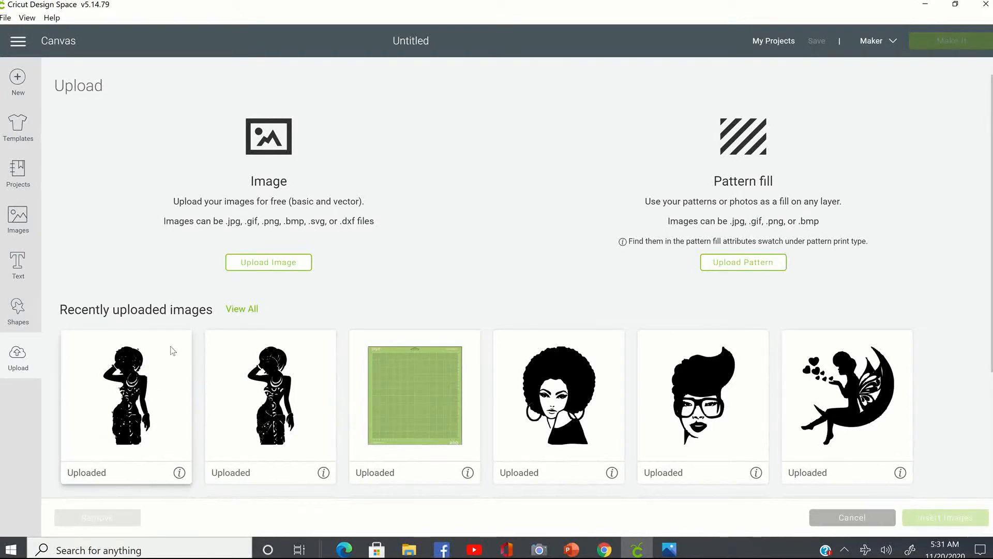
Insert the newly saved silhouette on the canvas at about X 3.8, Y 1.75 and set its linetype to Draw.
{"action": "left_click", "coordinate": [165, 398]}
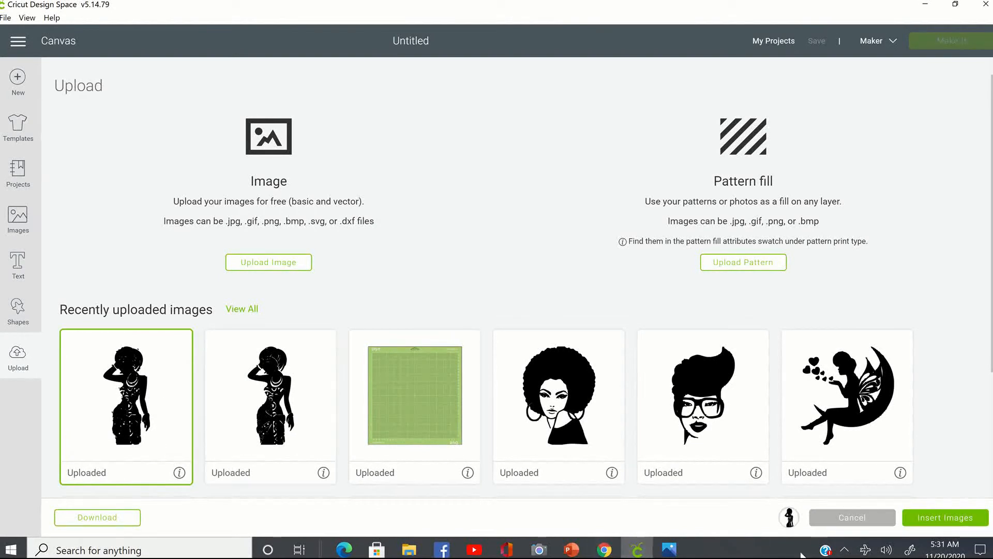
{"action": "left_click", "coordinate": [945, 517]}
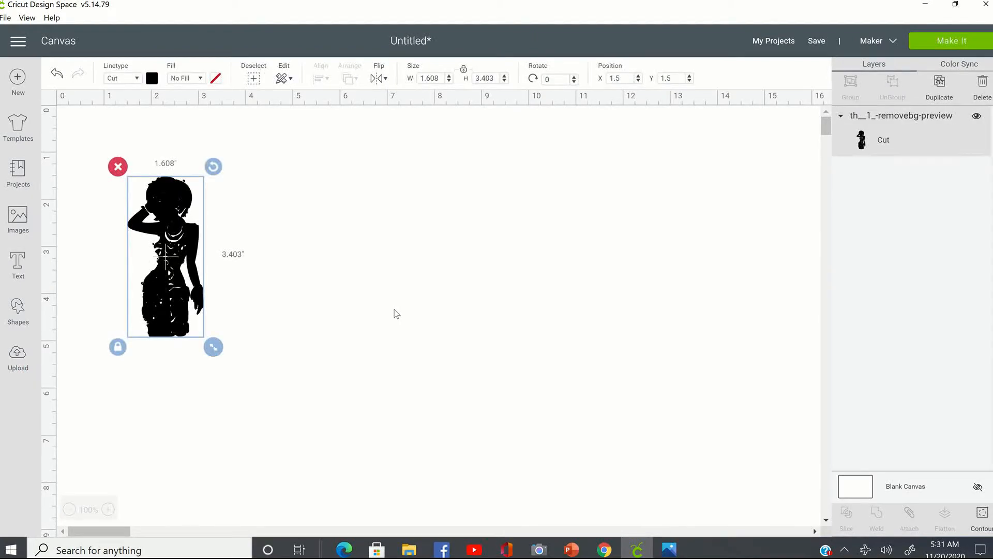
{"action": "left_click_drag", "start_coordinate": [196, 217], "coordinate": [301, 227]}
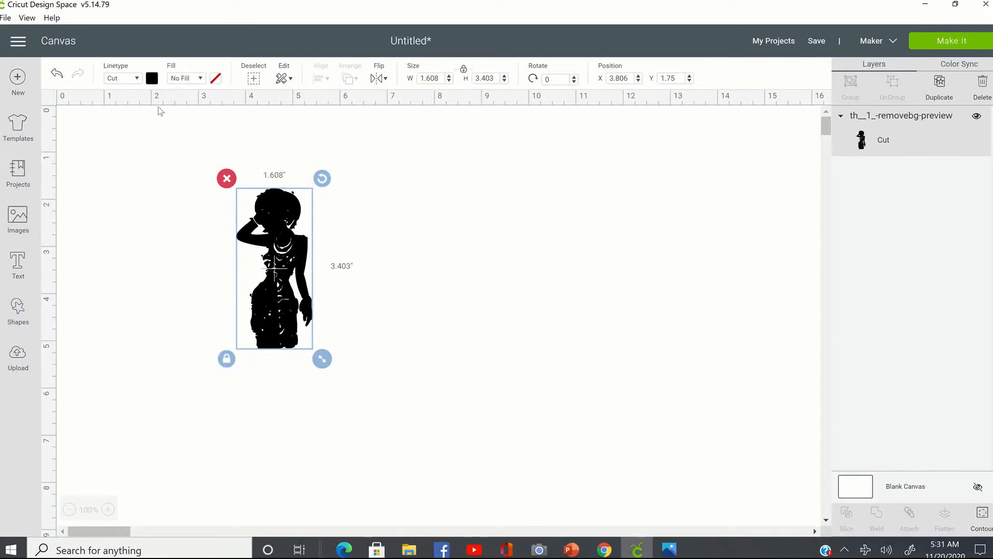
{"action": "left_click", "coordinate": [136, 80]}
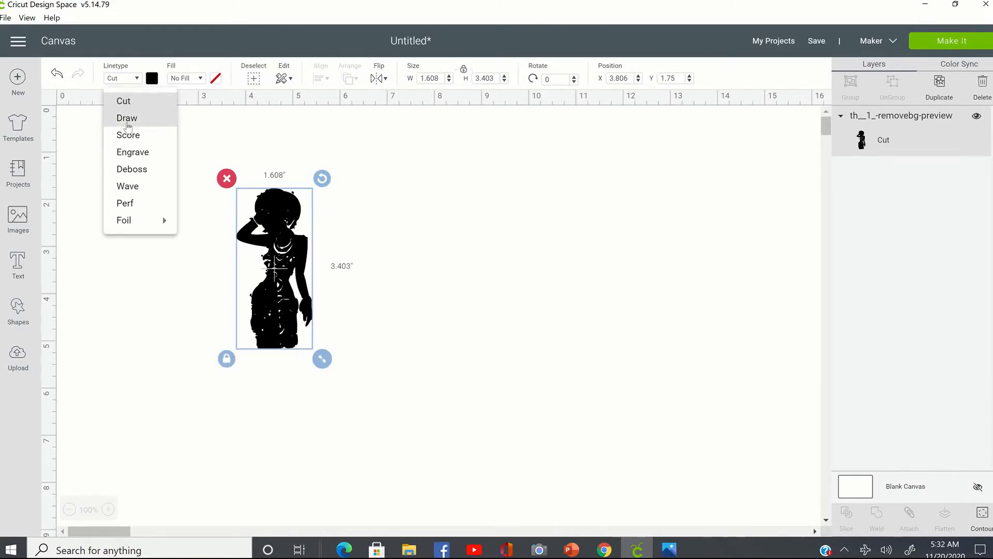
{"action": "left_click", "coordinate": [130, 123]}
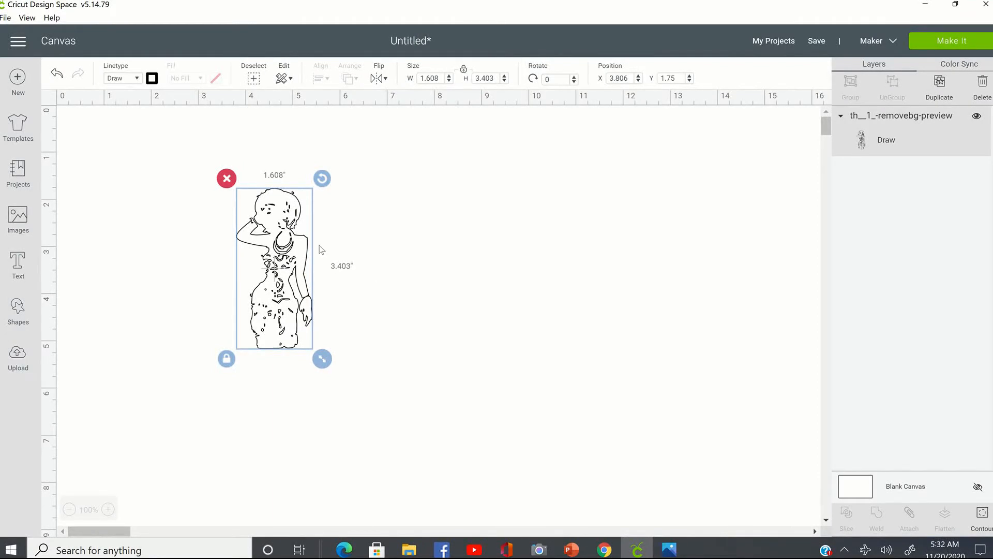
Unlock the silhouette's proportions and set its size to 11.5 inches wide by 23 inches high.
{"action": "left_click", "coordinate": [463, 70]}
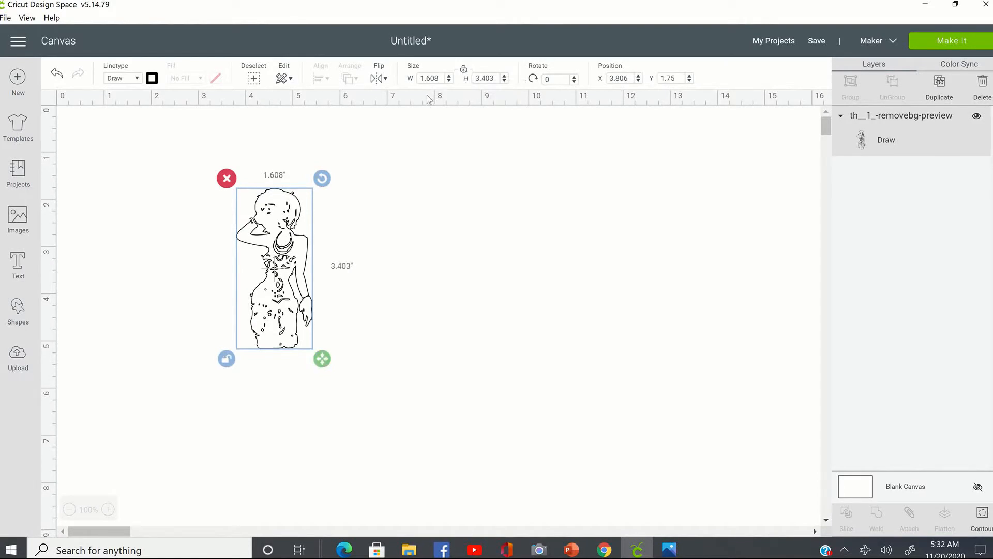
{"action": "double_click", "coordinate": [422, 78]}
{"action": "type", "text": "115"}
{"action": "key", "text": "Tab"}
{"action": "type", "text": "23"}
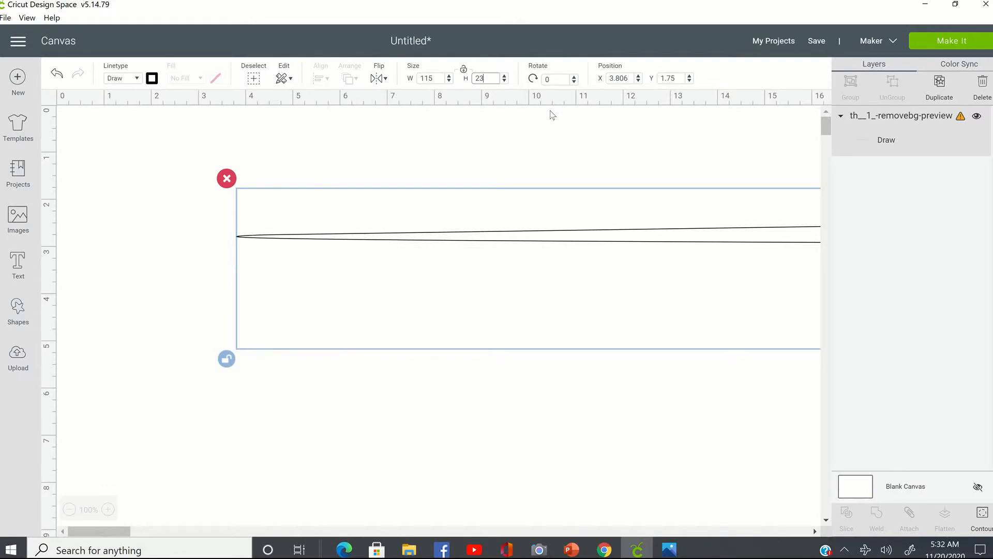
{"action": "key", "text": "Tab"}
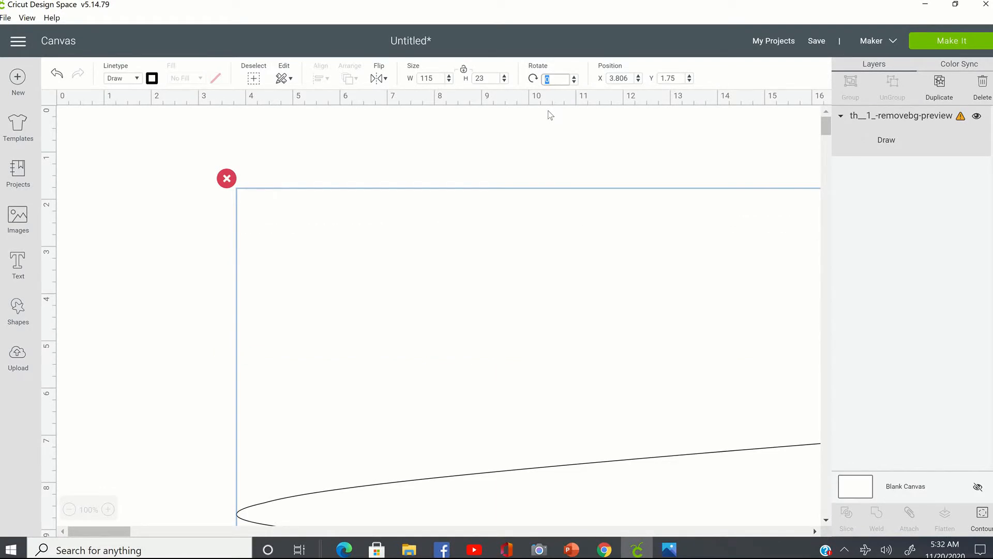
{"action": "left_click", "coordinate": [436, 77]}
{"action": "type", "text": "11.5"}
{"action": "key", "text": "Tab"}
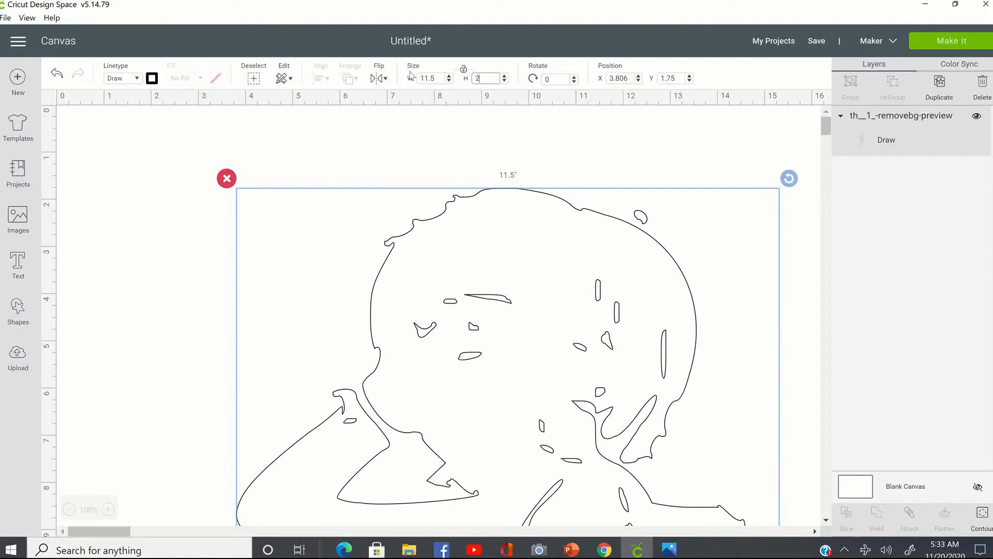
{"action": "key", "text": "Tab"}
Examine the enlarged outline from the head down to the skirt hem and back.
{"action": "scroll", "coordinate": [278, 211], "scroll_direction": "down", "scroll_amount": 10}
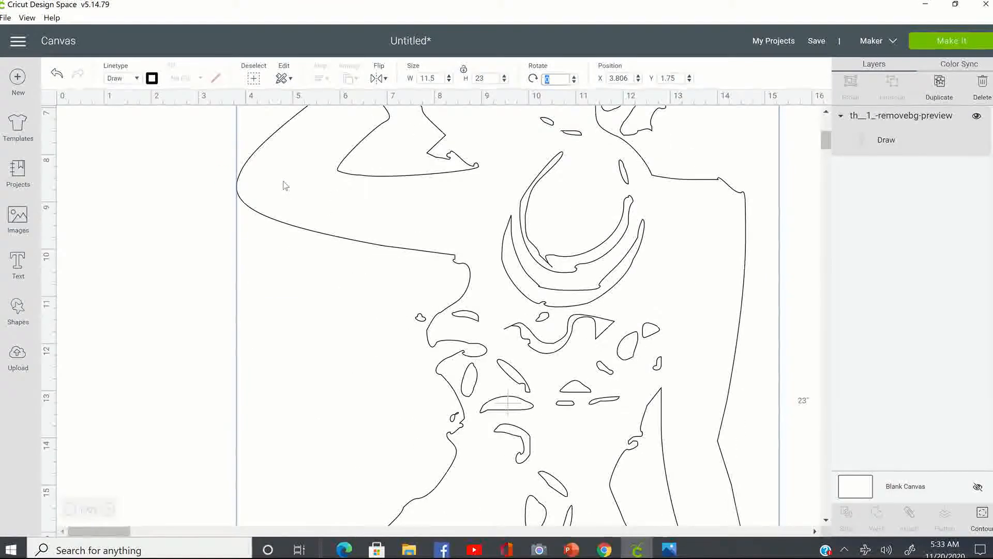
{"action": "scroll", "coordinate": [286, 183], "scroll_direction": "down", "scroll_amount": 9}
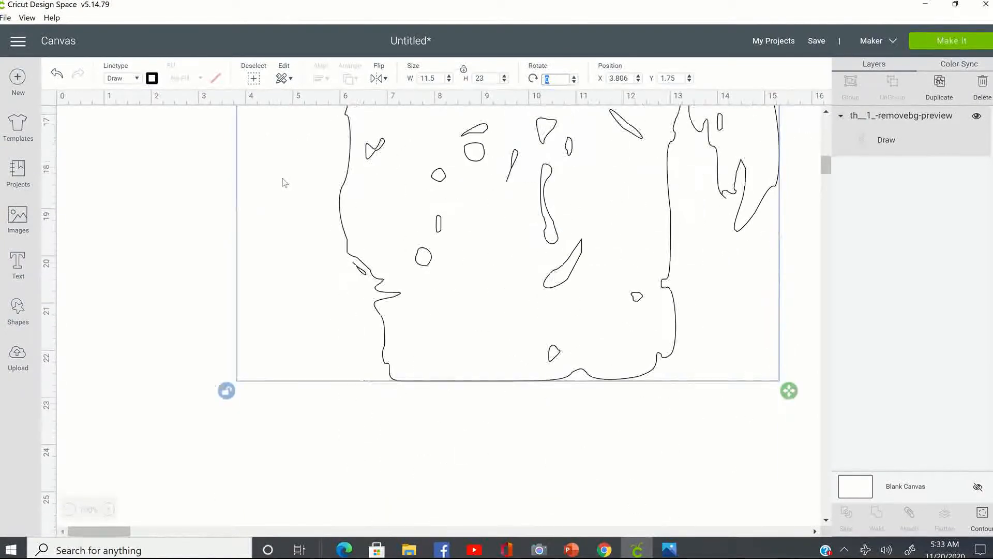
{"action": "scroll", "coordinate": [272, 127], "scroll_direction": "up", "scroll_amount": 4}
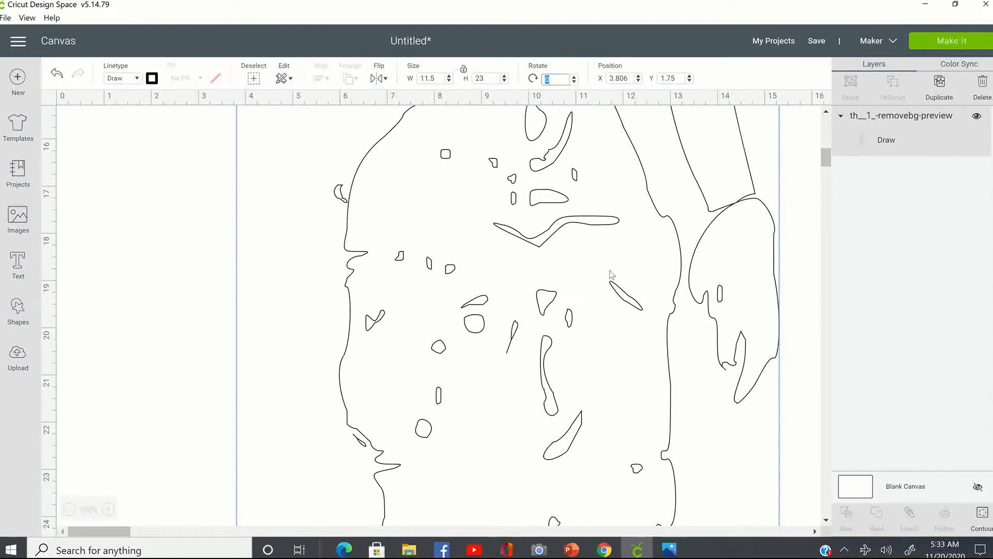
{"action": "scroll", "coordinate": [541, 257], "scroll_direction": "up", "scroll_amount": 10}
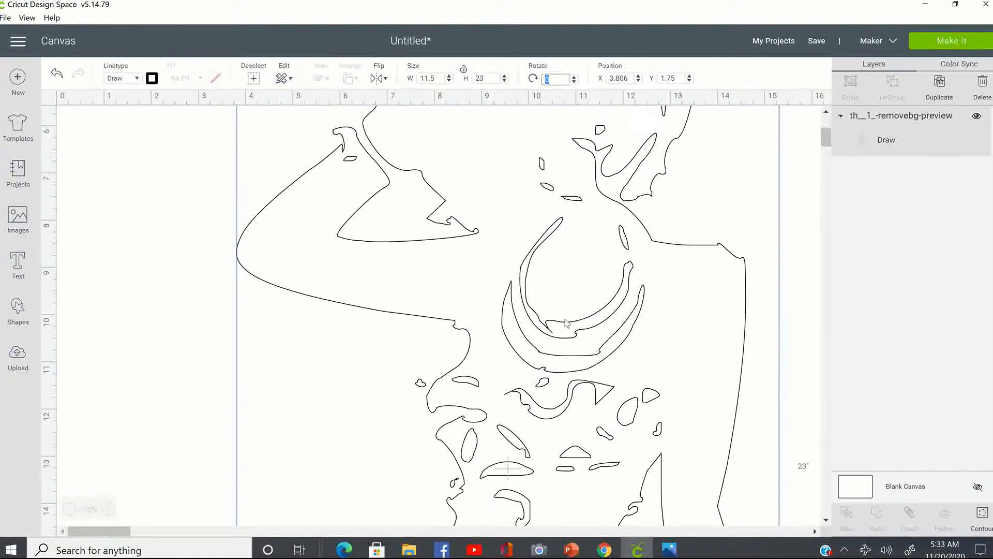
{"action": "scroll", "coordinate": [497, 344], "scroll_direction": "up", "scroll_amount": 4}
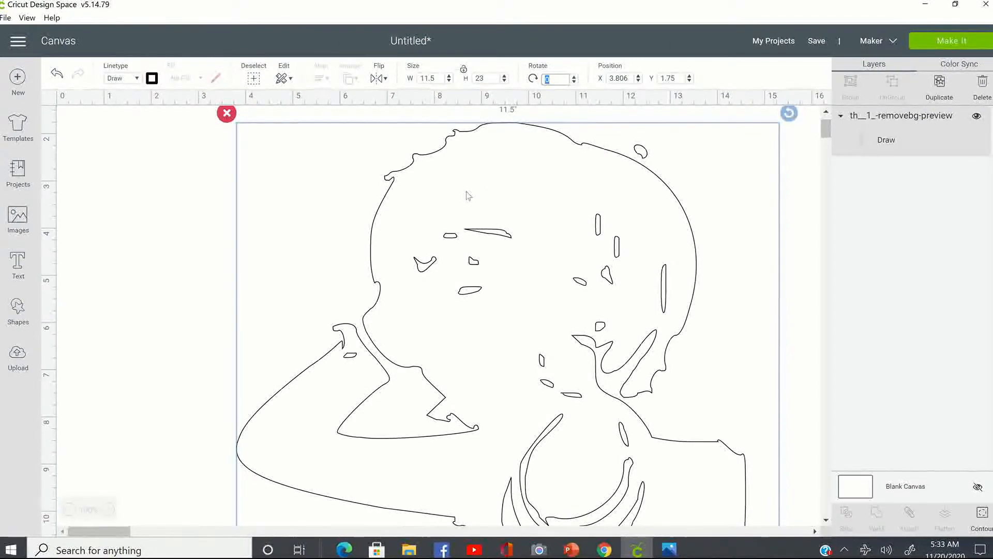
{"action": "scroll", "coordinate": [640, 249], "scroll_direction": "down", "scroll_amount": 7}
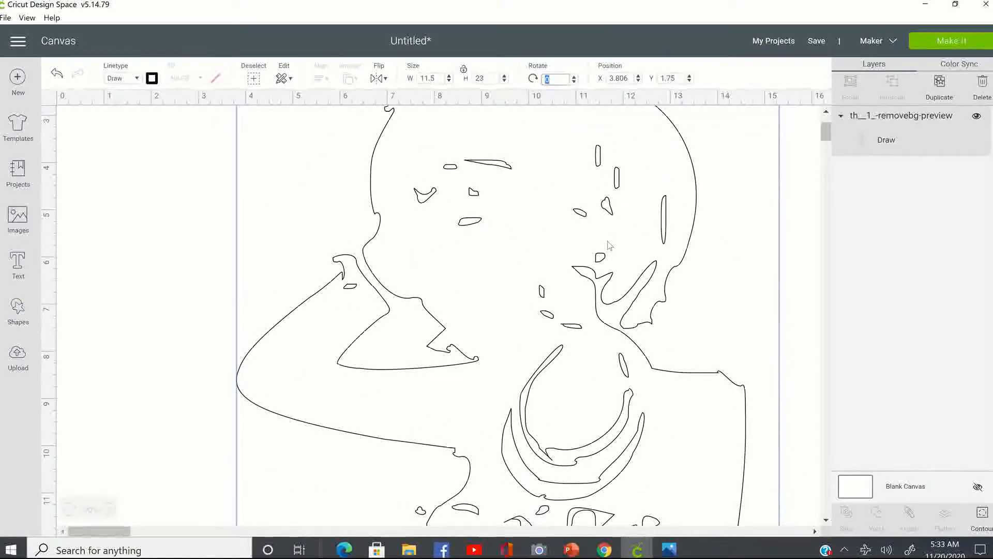
{"action": "scroll", "coordinate": [609, 245], "scroll_direction": "down", "scroll_amount": 3}
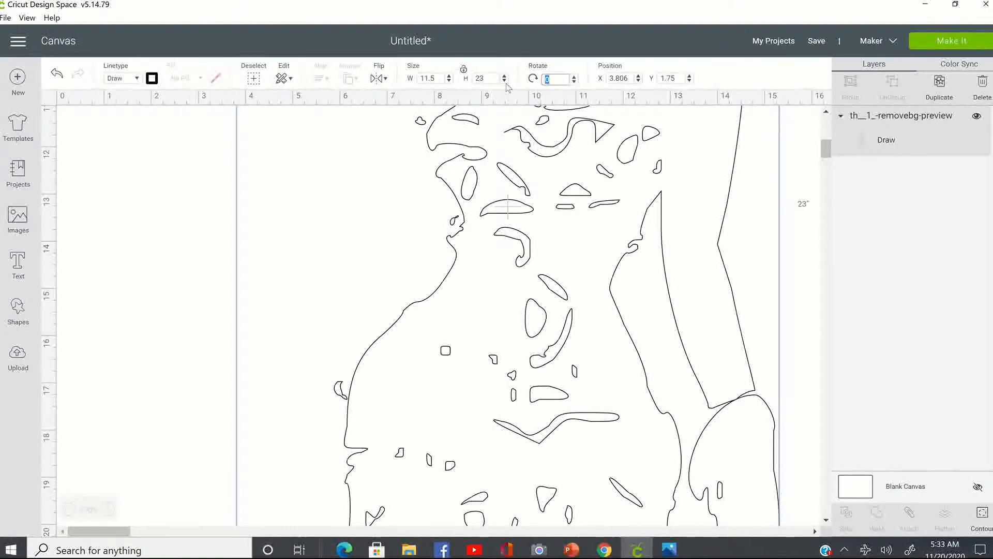
Send the design to mat preparation, accept the larger mat for the oversized image, and check the layout along its full length.
{"action": "left_click", "coordinate": [915, 45]}
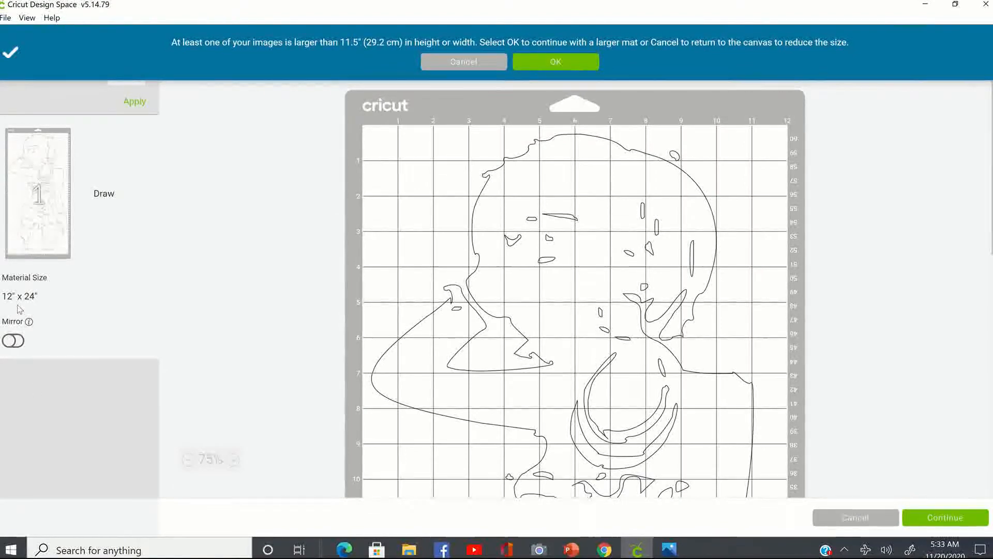
{"action": "left_click", "coordinate": [545, 63]}
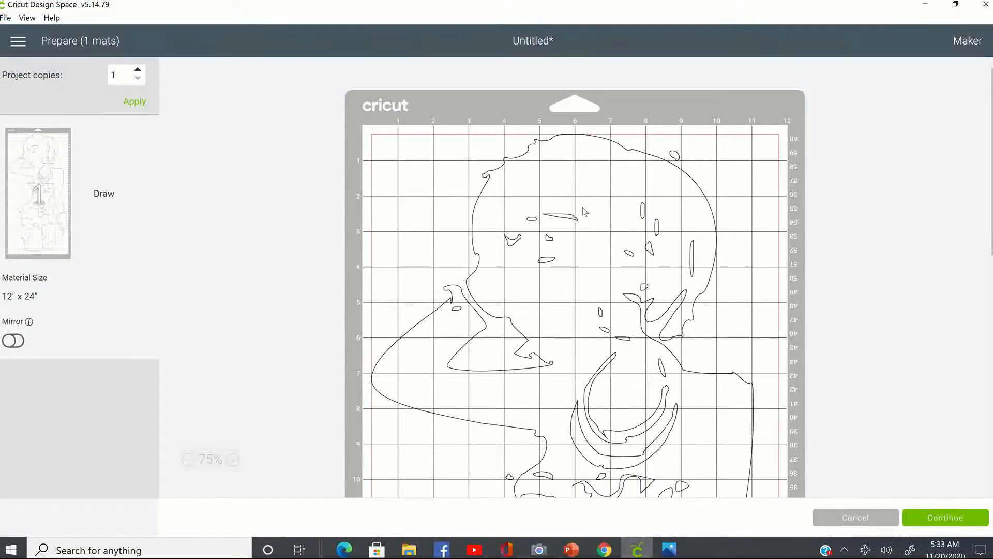
{"action": "scroll", "coordinate": [584, 208], "scroll_direction": "down", "scroll_amount": 2}
{"action": "scroll", "coordinate": [584, 209], "scroll_direction": "down", "scroll_amount": 7}
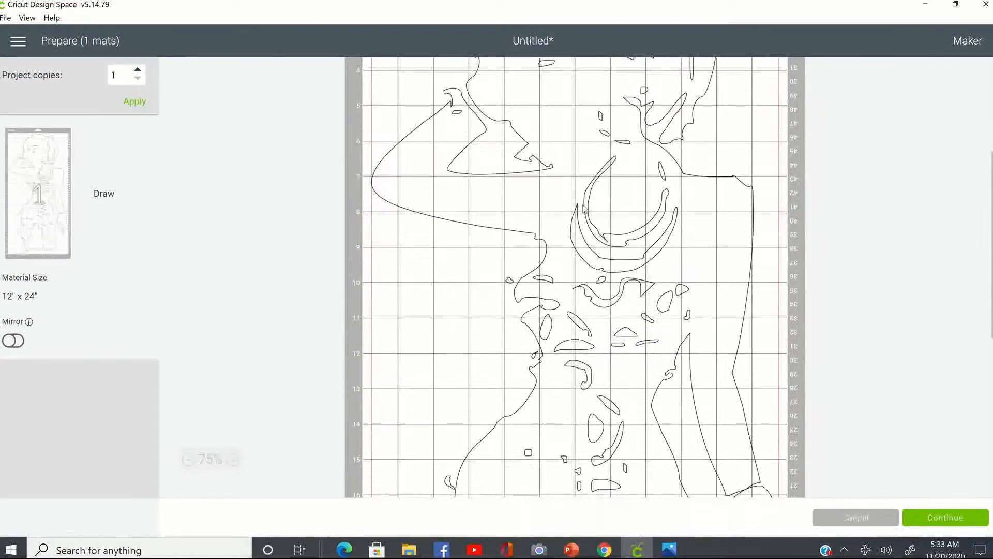
{"action": "scroll", "coordinate": [585, 208], "scroll_direction": "down", "scroll_amount": 3}
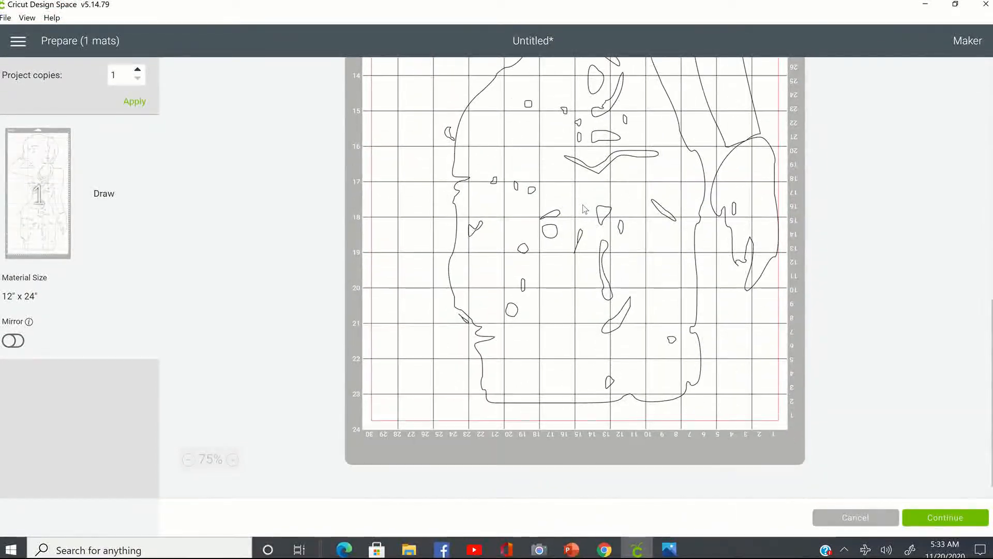
{"action": "scroll", "coordinate": [582, 197], "scroll_direction": "up", "scroll_amount": 2}
{"action": "scroll", "coordinate": [581, 197], "scroll_direction": "up", "scroll_amount": 8}
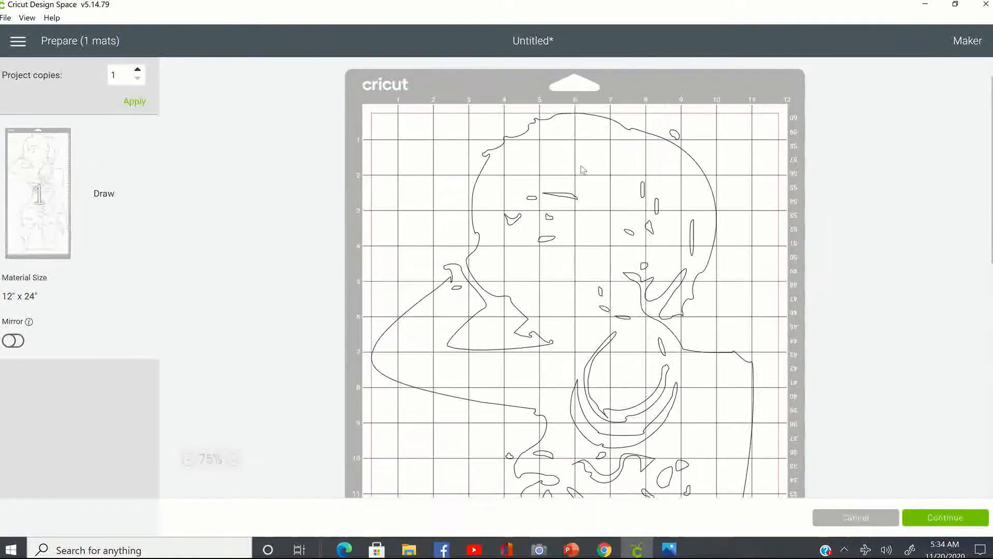
Test the outline's placement by shifting it down about half an inch and back to the mat's top margin, and examine its fit.
{"action": "left_click_drag", "start_coordinate": [566, 143], "coordinate": [567, 161]}
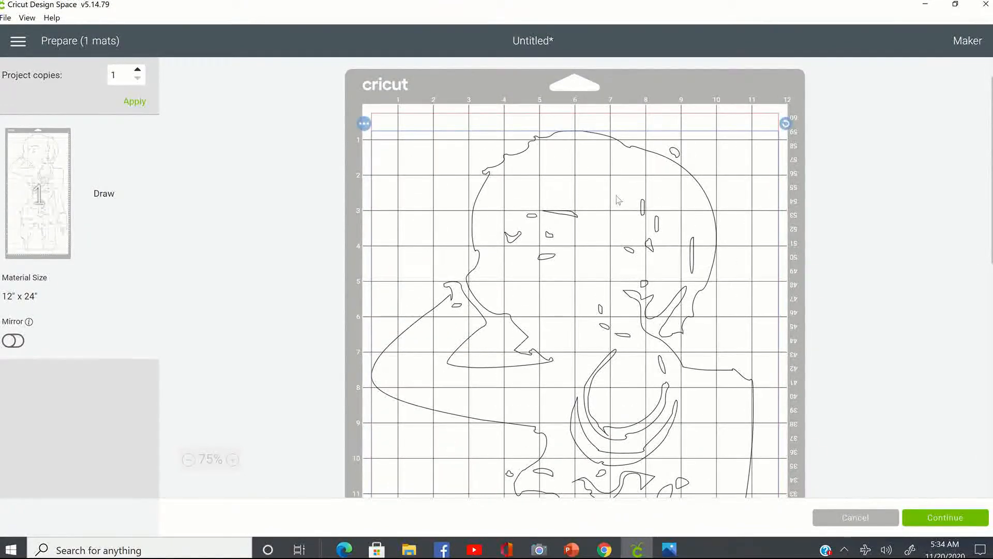
{"action": "left_click_drag", "start_coordinate": [592, 276], "coordinate": [592, 248]}
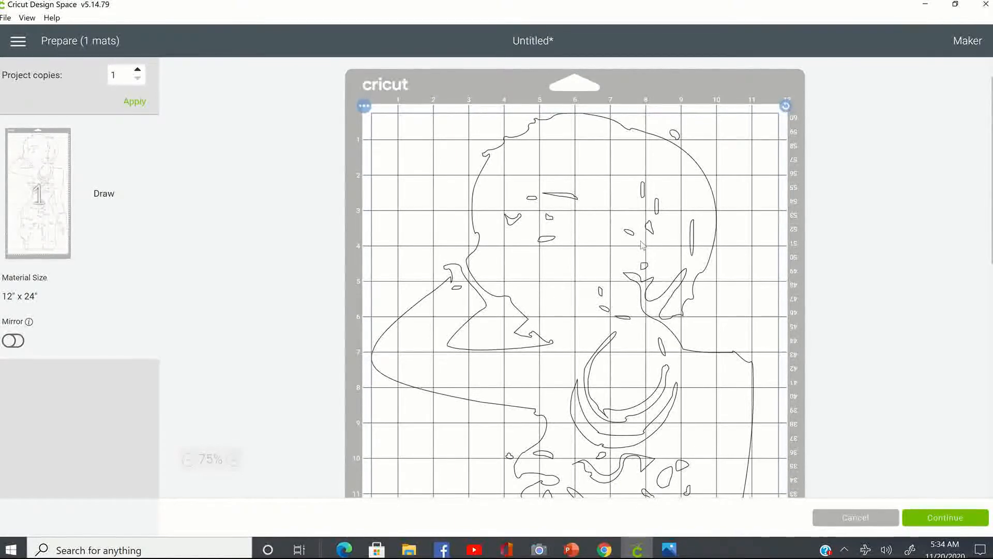
{"action": "scroll", "coordinate": [642, 244], "scroll_direction": "down", "scroll_amount": 10}
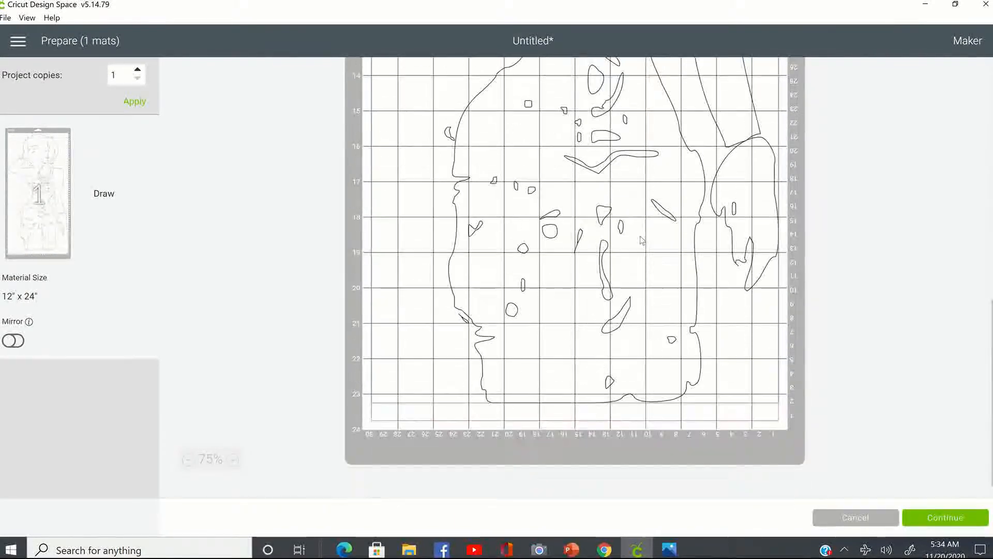
{"action": "scroll", "coordinate": [641, 239], "scroll_direction": "up", "scroll_amount": 10}
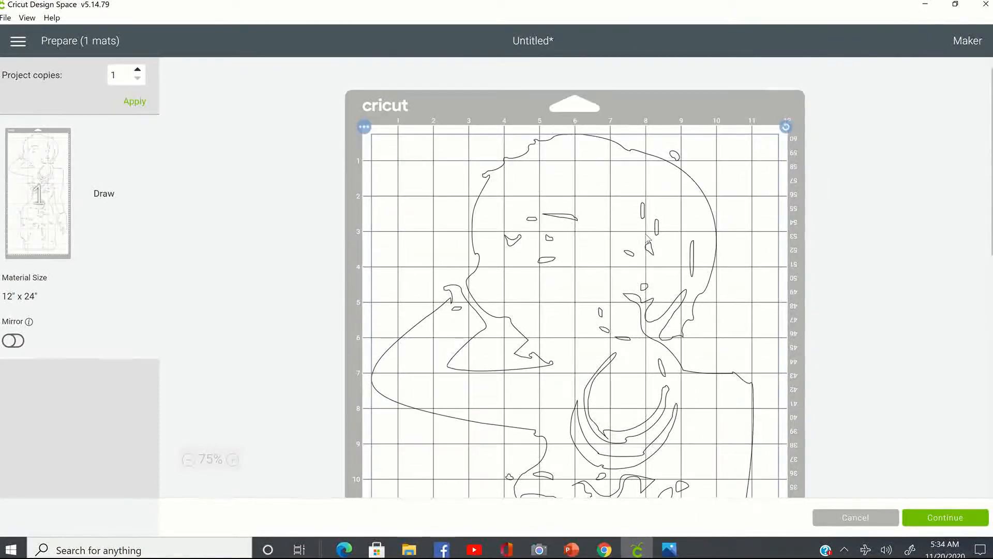
{"action": "scroll", "coordinate": [647, 238], "scroll_direction": "down", "scroll_amount": 5}
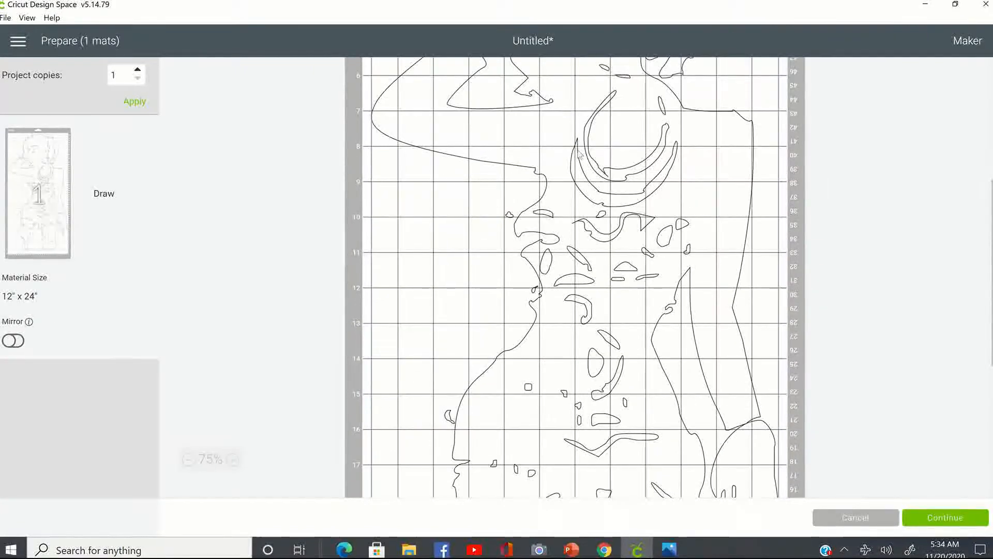
{"action": "scroll", "coordinate": [579, 153], "scroll_direction": "up", "scroll_amount": 5}
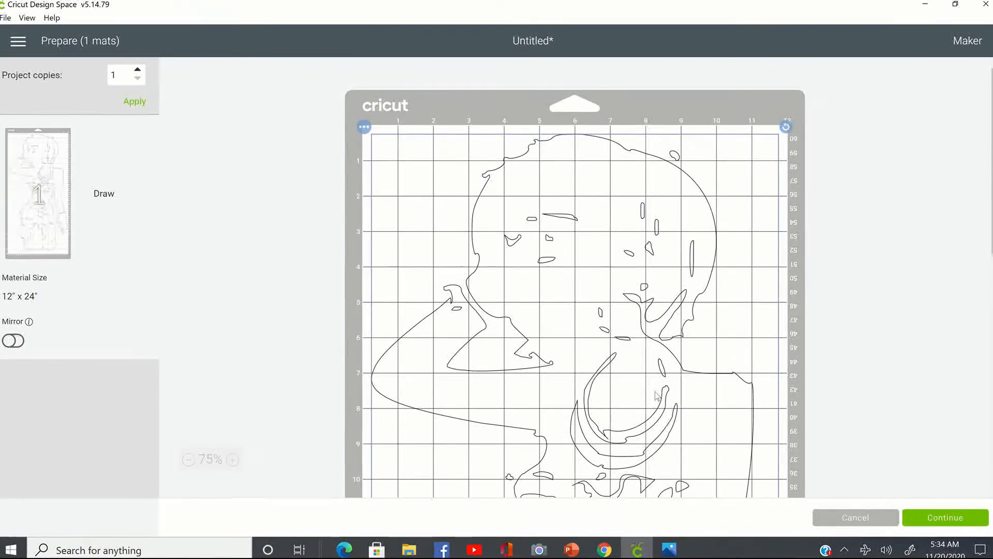
{"action": "scroll", "coordinate": [656, 396], "scroll_direction": "down", "scroll_amount": 8}
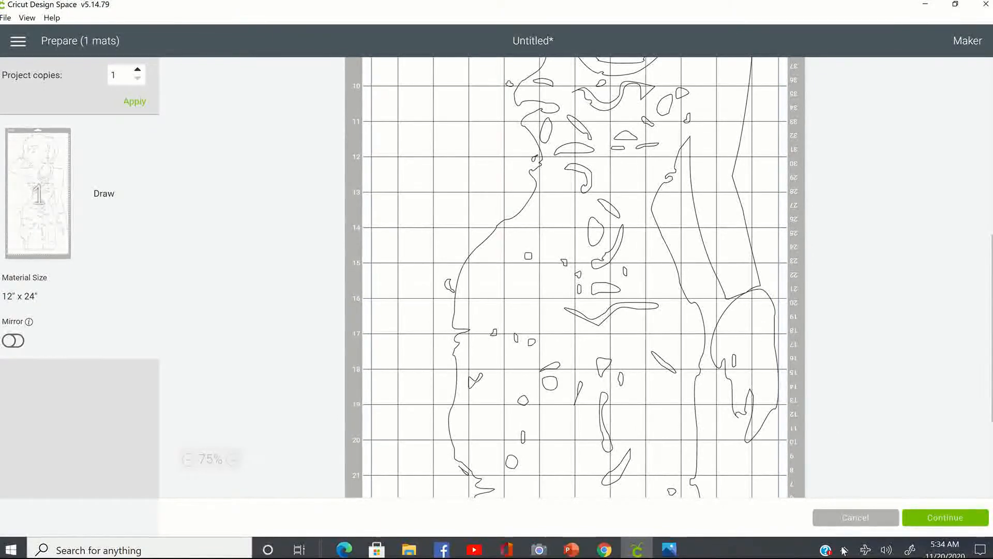
Cancel the mat preparation and shift the silhouette on the canvas about 0.6 inch left and 0.3 inch down.
{"action": "left_click", "coordinate": [869, 517]}
{"action": "scroll", "coordinate": [636, 439], "scroll_direction": "down", "scroll_amount": 10}
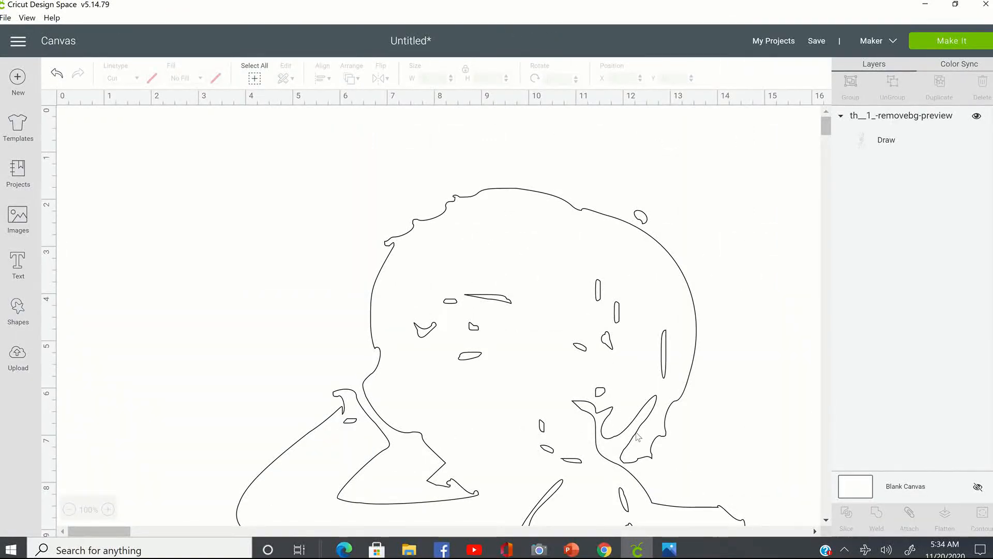
{"action": "scroll", "coordinate": [636, 442], "scroll_direction": "down", "scroll_amount": 4}
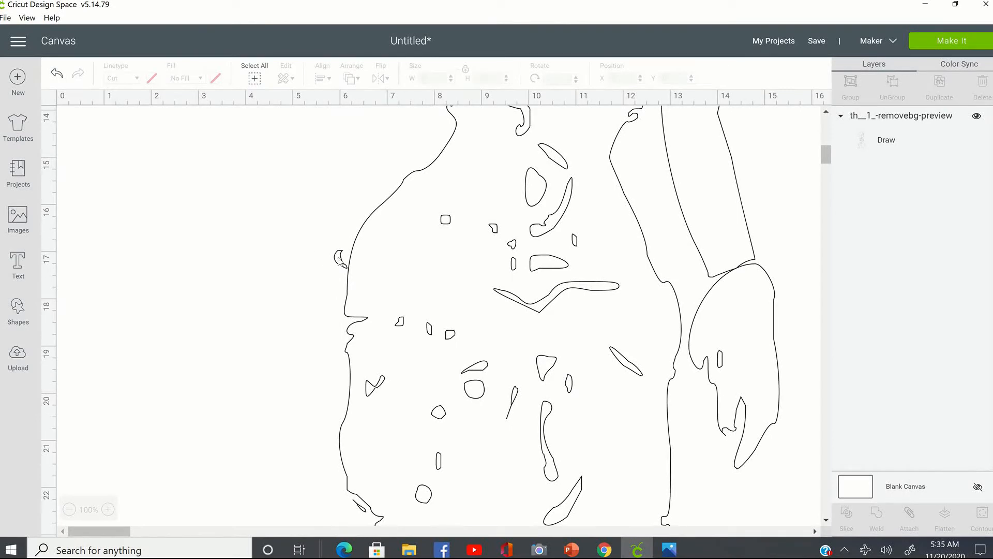
{"action": "left_click_drag", "start_coordinate": [463, 271], "coordinate": [433, 282]}
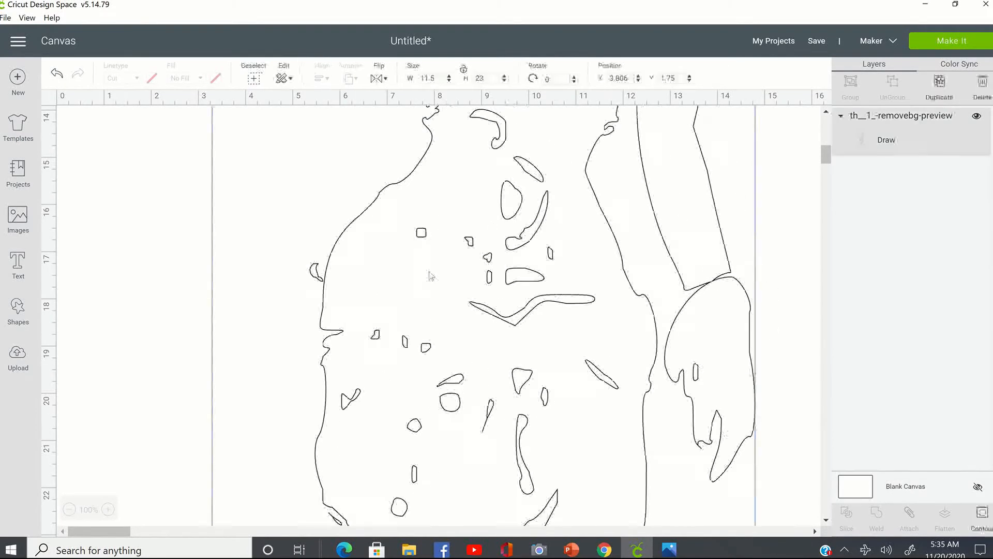
{"action": "left_click", "coordinate": [192, 283]}
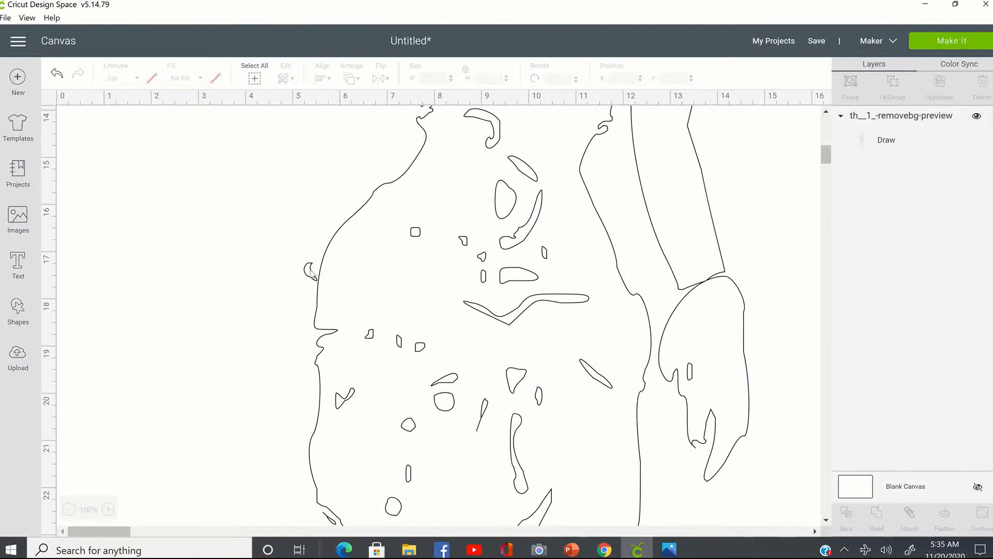
Add a circle, shrink it to about 0.69 inch, and place it over the stray mark outside the hip.
{"action": "left_click", "coordinate": [18, 310]}
{"action": "left_click", "coordinate": [118, 224]}
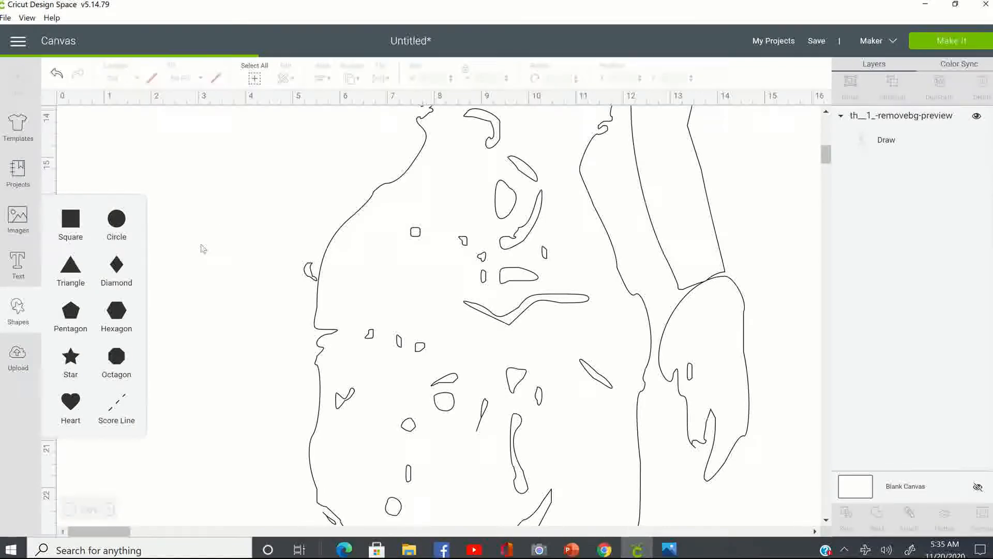
{"action": "left_click", "coordinate": [202, 139]}
{"action": "left_click", "coordinate": [211, 241]}
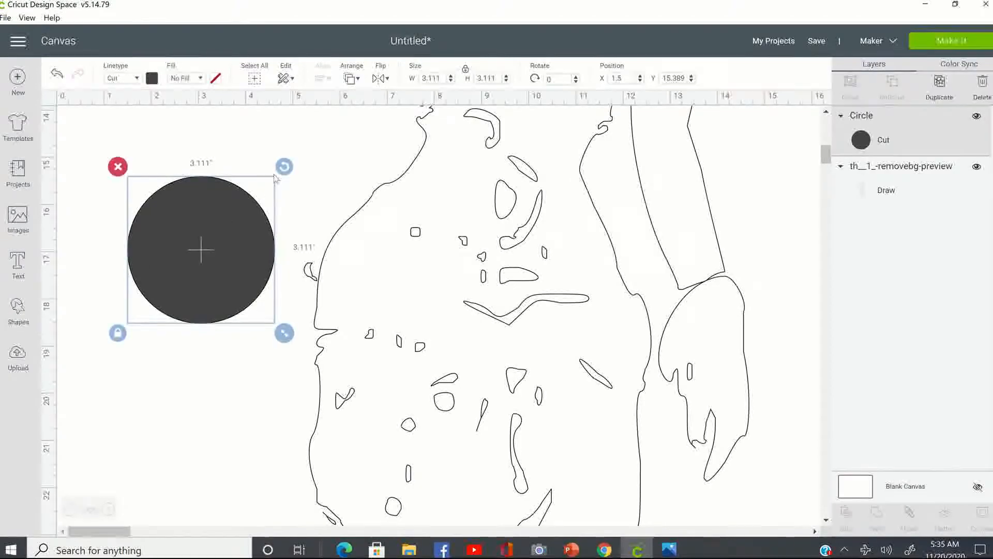
{"action": "left_click_drag", "start_coordinate": [284, 334], "coordinate": [303, 290]}
{"action": "key", "text": "Right"}
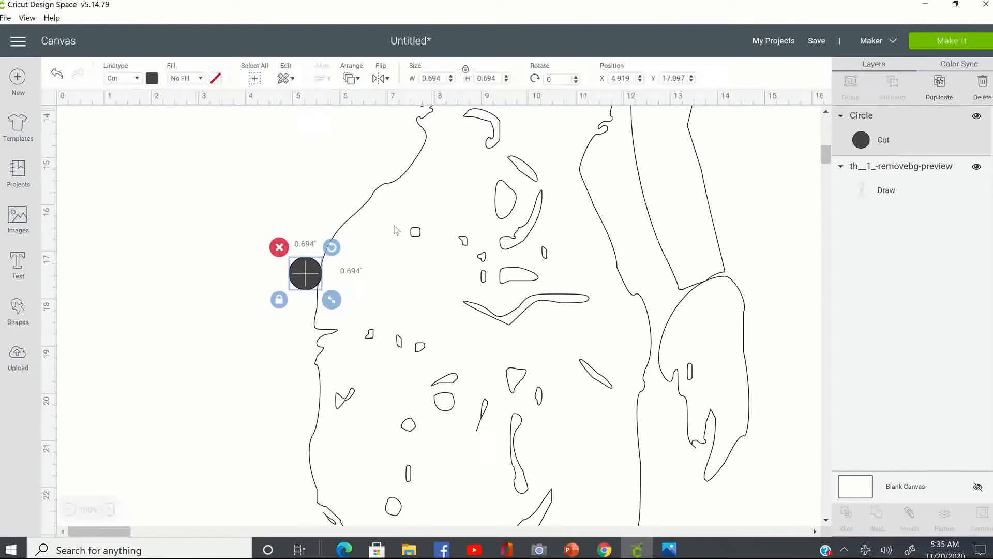
{"action": "left_click_drag", "start_coordinate": [300, 271], "coordinate": [300, 274]}
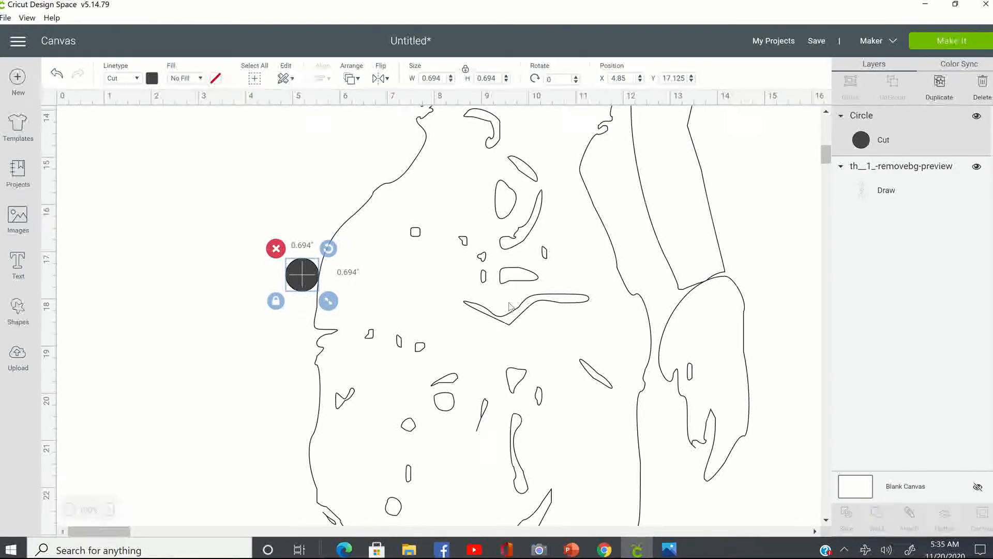
Slice the silhouette with the circle at the hip and delete the leftover circle.
{"action": "left_click", "coordinate": [439, 304], "text": "shift"}
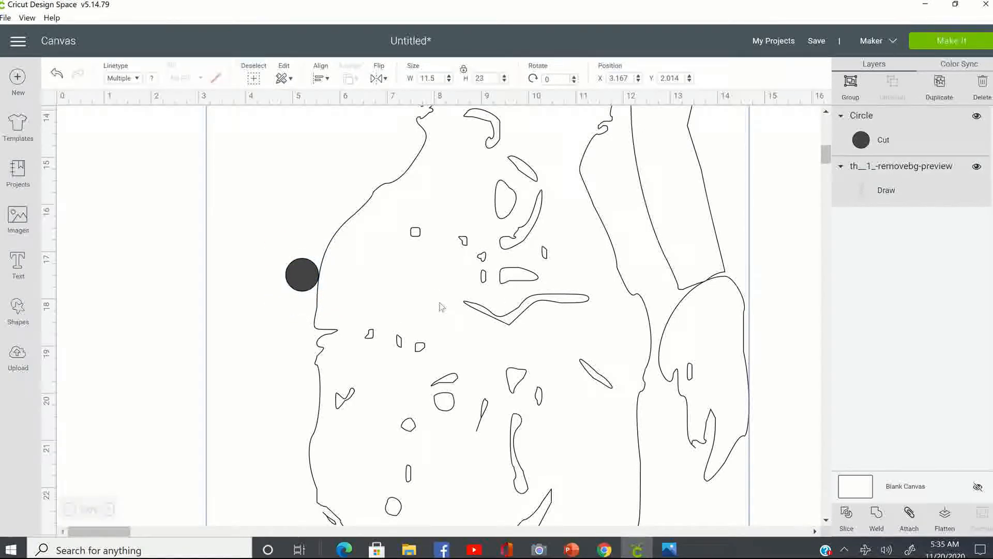
{"action": "left_click", "coordinate": [847, 517]}
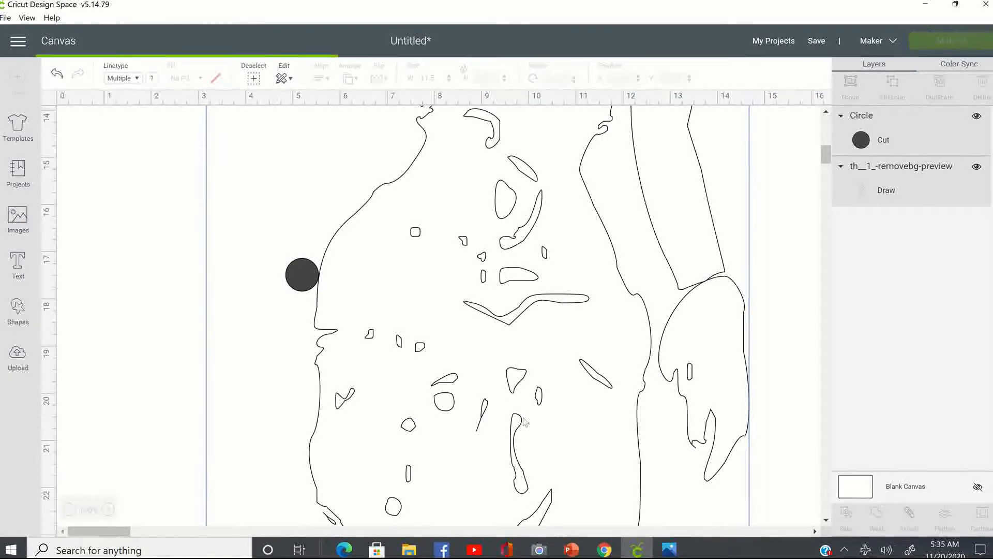
{"action": "left_click_drag", "start_coordinate": [309, 281], "coordinate": [271, 287]}
{"action": "left_click", "coordinate": [304, 278]}
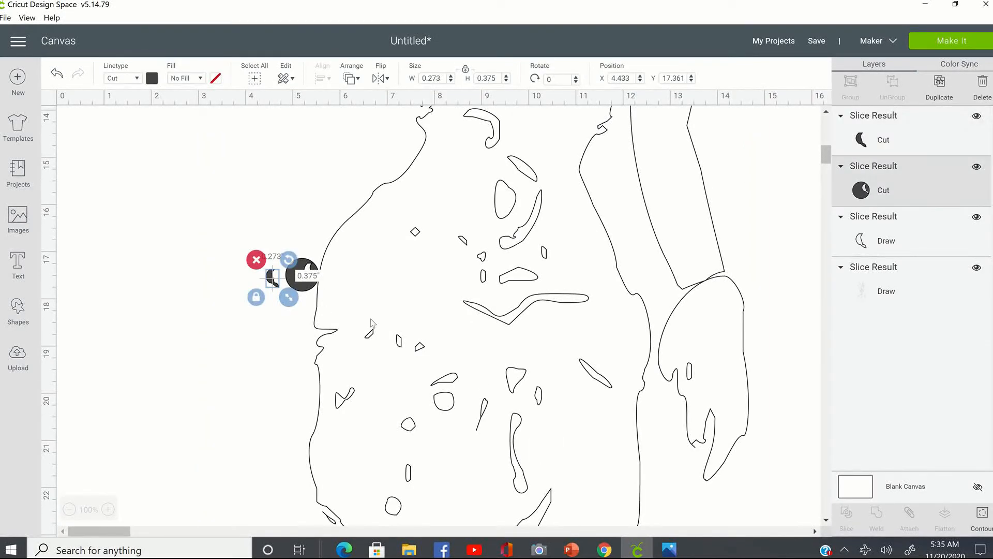
{"action": "key", "text": "Delete"}
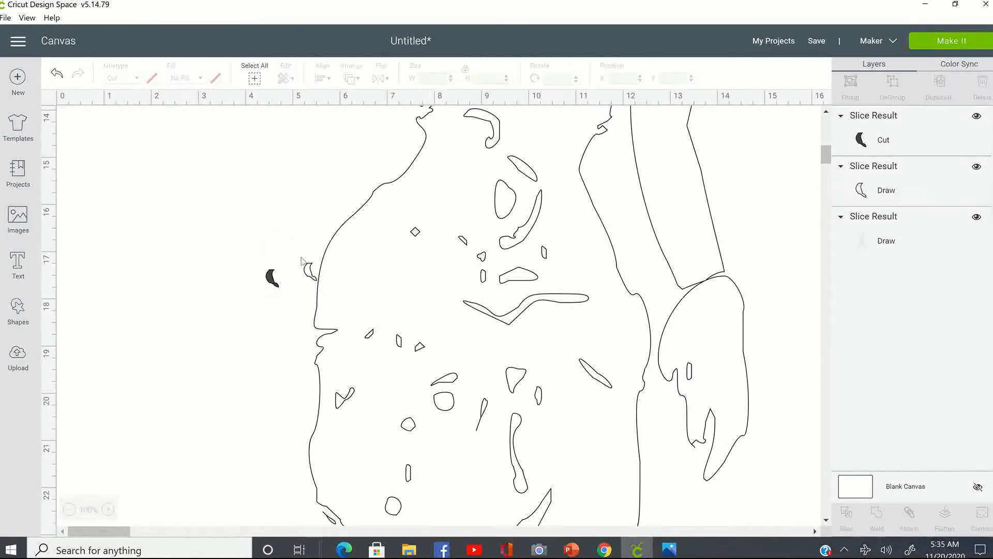
Delete the separated hip mark outline and its dark cut piece.
{"action": "left_click", "coordinate": [311, 275]}
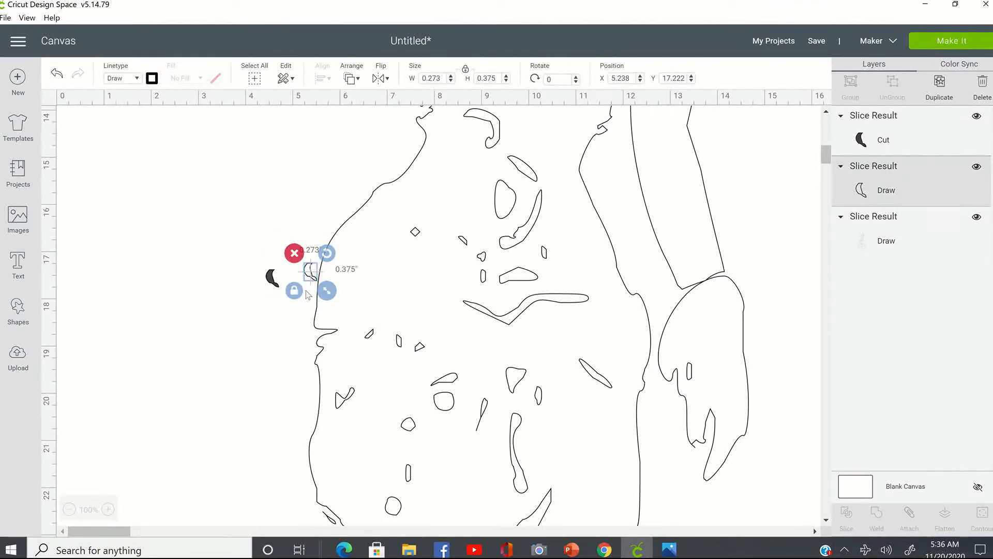
{"action": "key", "text": "Delete"}
{"action": "left_click", "coordinate": [271, 282]}
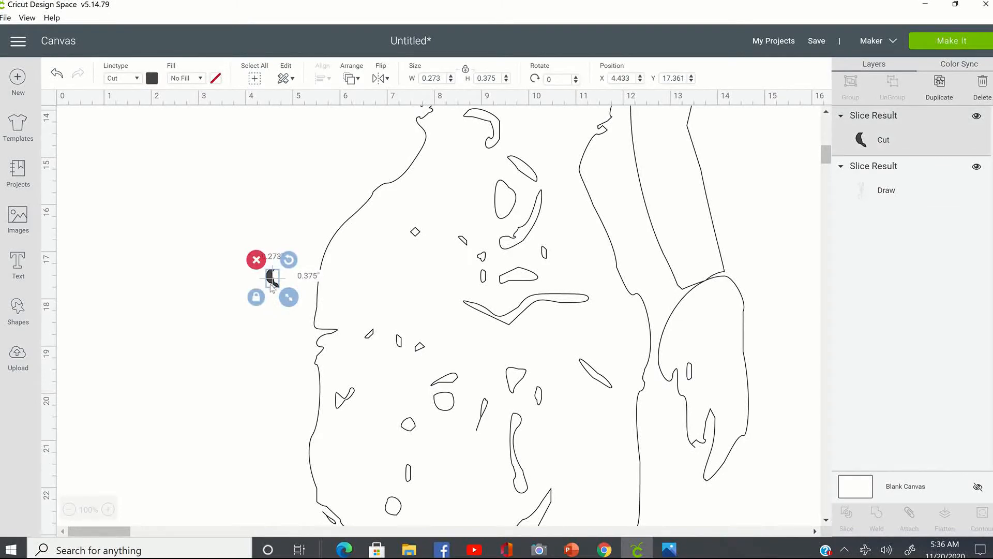
{"action": "key", "text": "Delete"}
Add a circle about 1.53 inches wide and place it over the stray mark beside the torso, below the raised arm.
{"action": "scroll", "coordinate": [467, 347], "scroll_direction": "up", "scroll_amount": 12}
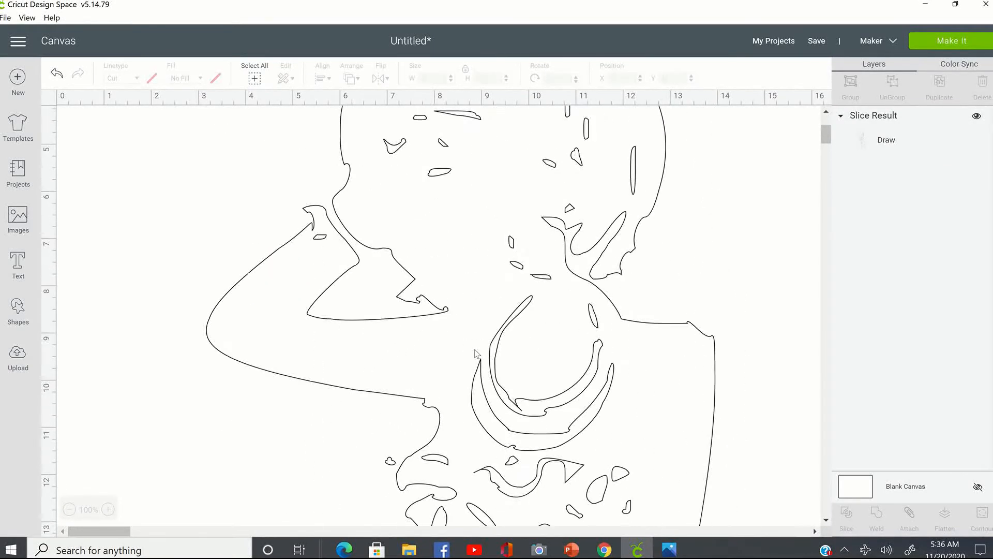
{"action": "scroll", "coordinate": [477, 354], "scroll_direction": "down", "scroll_amount": 6}
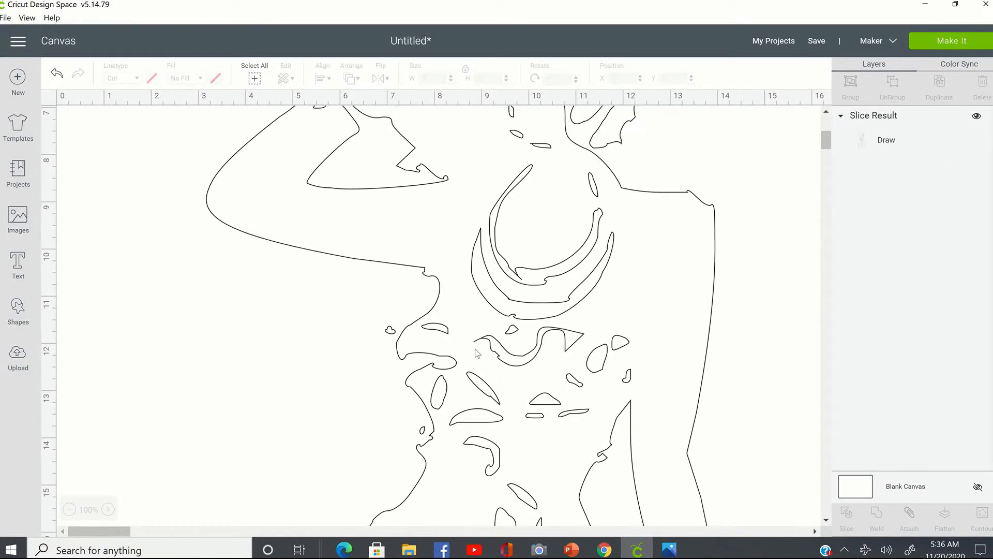
{"action": "left_click", "coordinate": [21, 317]}
{"action": "left_click", "coordinate": [106, 224]}
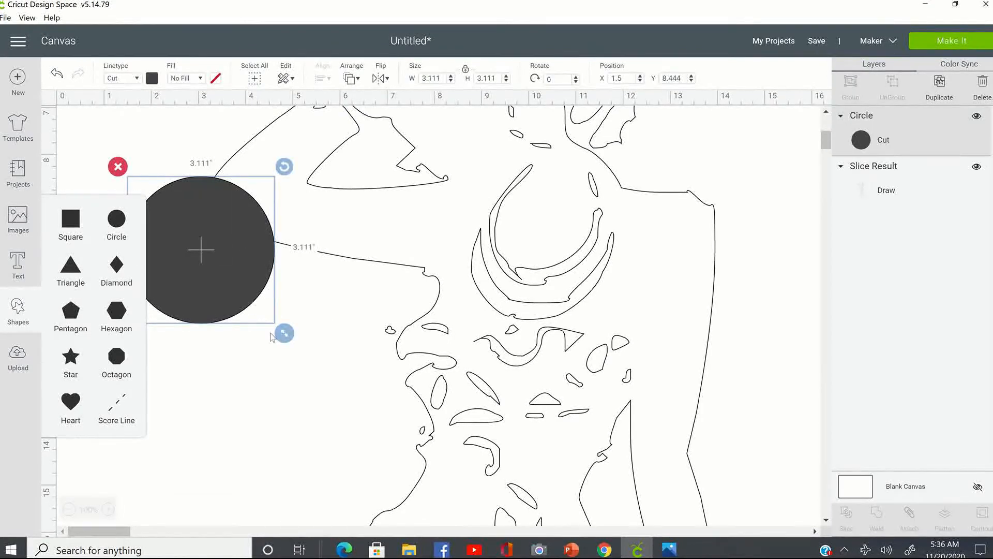
{"action": "left_click_drag", "start_coordinate": [247, 296], "coordinate": [212, 258]}
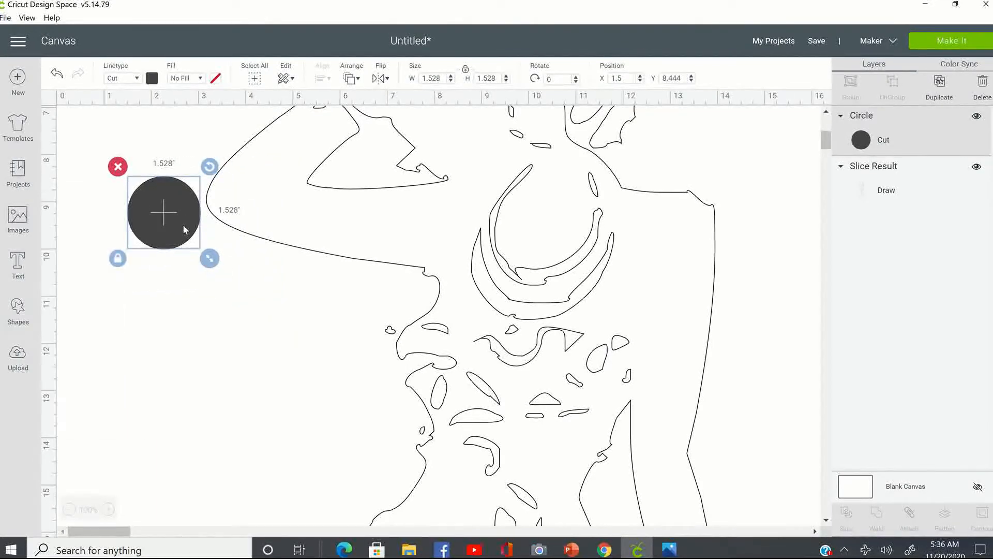
{"action": "left_click_drag", "start_coordinate": [181, 227], "coordinate": [385, 329]}
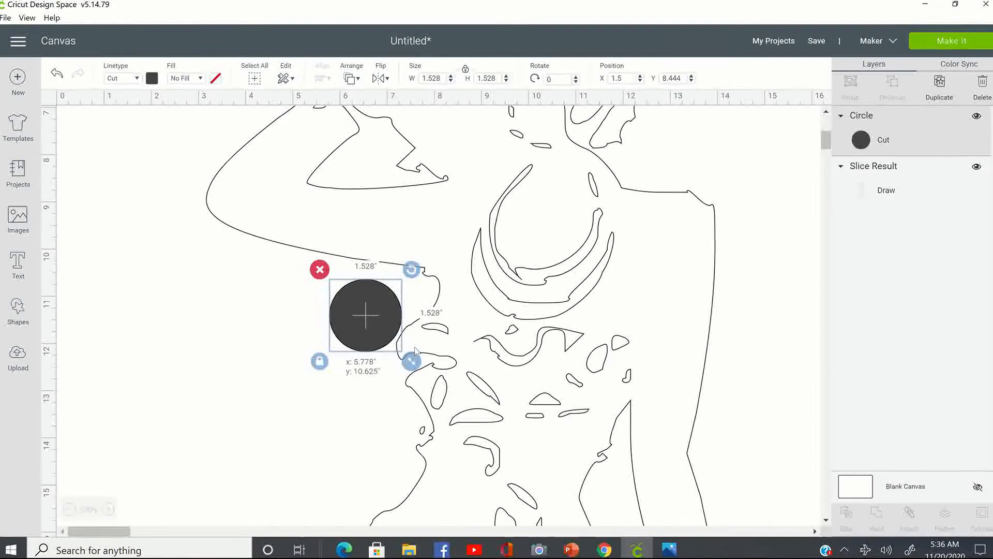
Slice the silhouette with the circle beside the torso and delete the leftover circle.
{"action": "left_click", "coordinate": [474, 344], "text": "shift"}
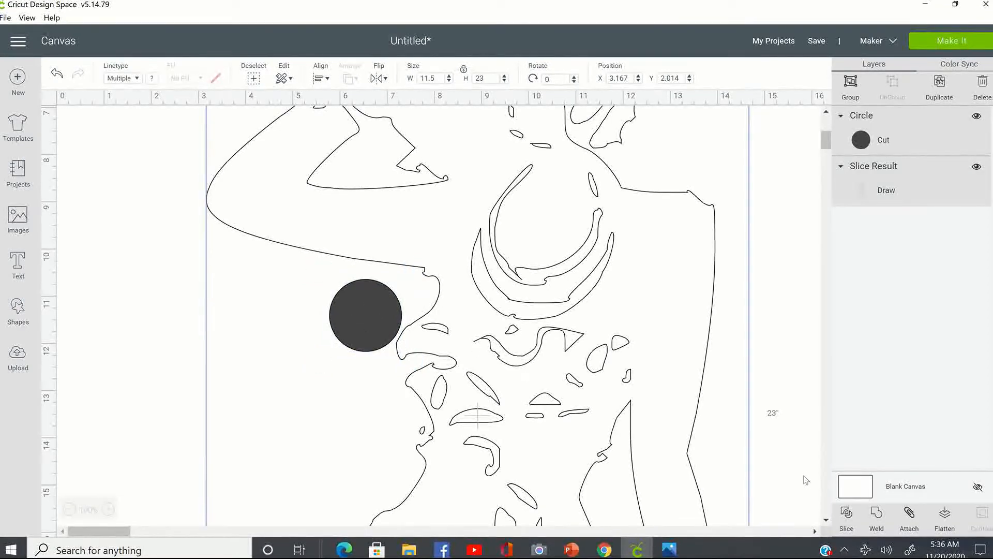
{"action": "left_click", "coordinate": [846, 514]}
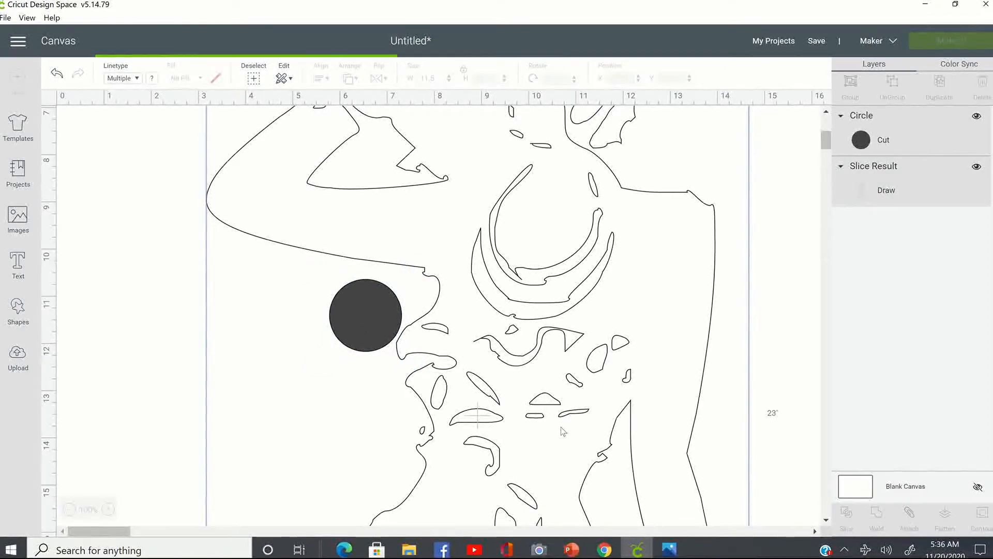
{"action": "left_click", "coordinate": [362, 335]}
{"action": "left_click_drag", "start_coordinate": [320, 344], "coordinate": [316, 338]}
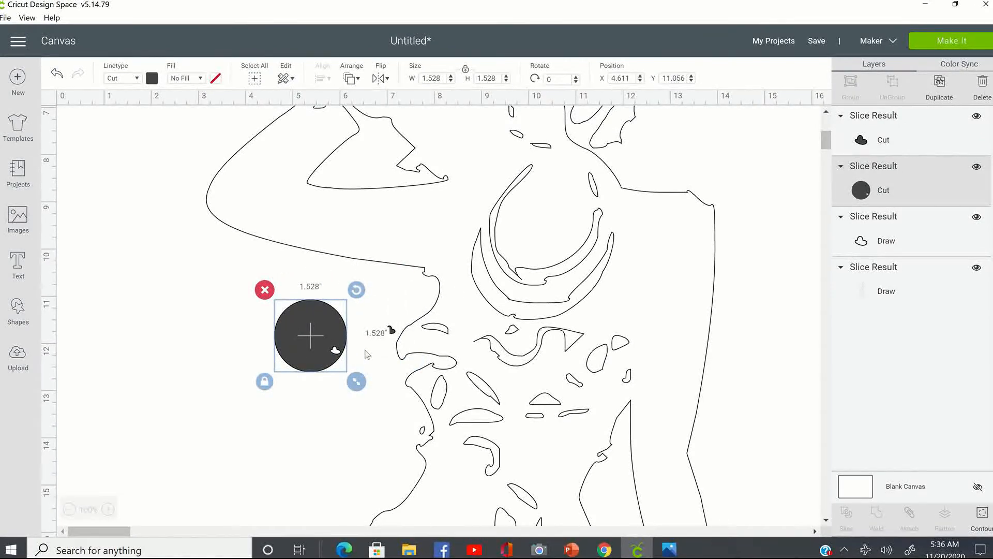
{"action": "key", "text": "Delete"}
Delete the dark cut piece and the separated outline of the stray mark beside the torso.
{"action": "left_click", "coordinate": [389, 329]}
{"action": "key", "text": "Delete"}
{"action": "left_click", "coordinate": [390, 331]}
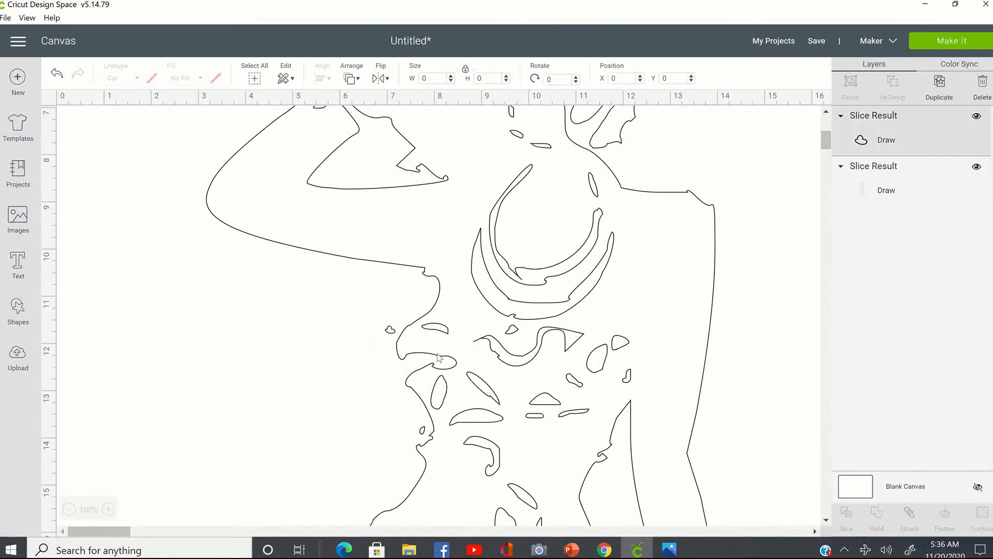
{"action": "key", "text": "Delete"}
Add a circle about 1.1 inches wide and place it over the stray mark outside the top of the head.
{"action": "scroll", "coordinate": [430, 348], "scroll_direction": "up", "scroll_amount": 1}
{"action": "scroll", "coordinate": [431, 348], "scroll_direction": "up", "scroll_amount": 6}
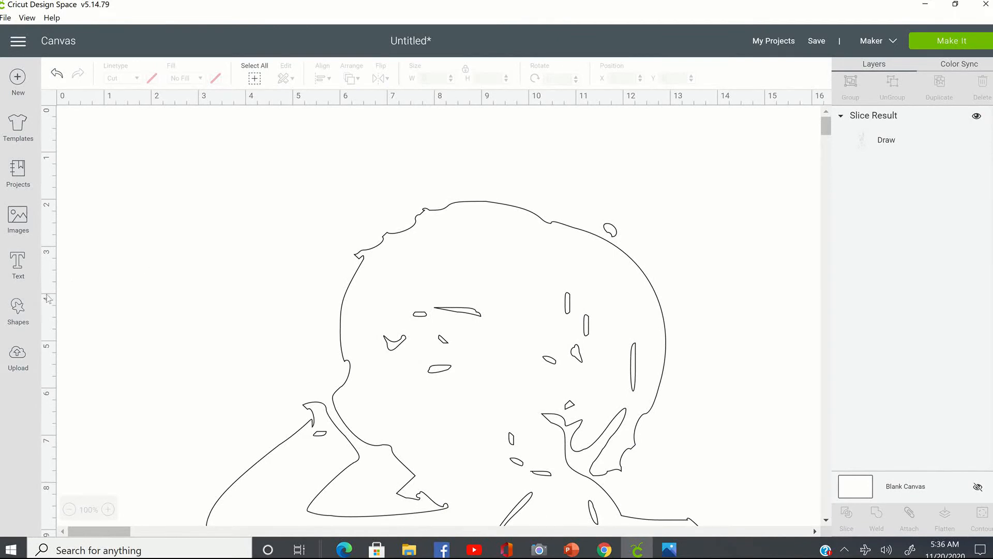
{"action": "left_click", "coordinate": [17, 310]}
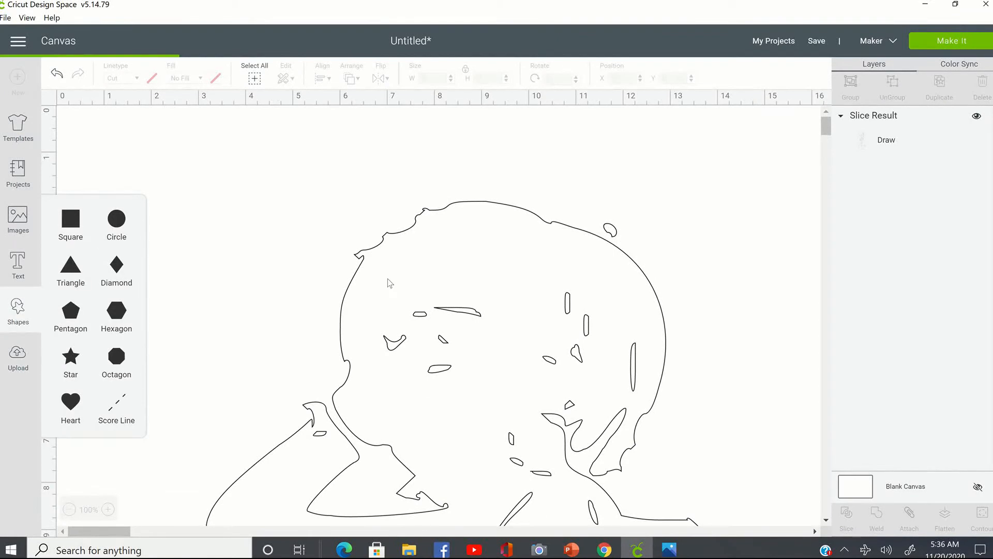
{"action": "left_click", "coordinate": [136, 227]}
{"action": "left_click_drag", "start_coordinate": [284, 333], "coordinate": [190, 237]}
{"action": "left_click_drag", "start_coordinate": [531, 212], "coordinate": [640, 233]}
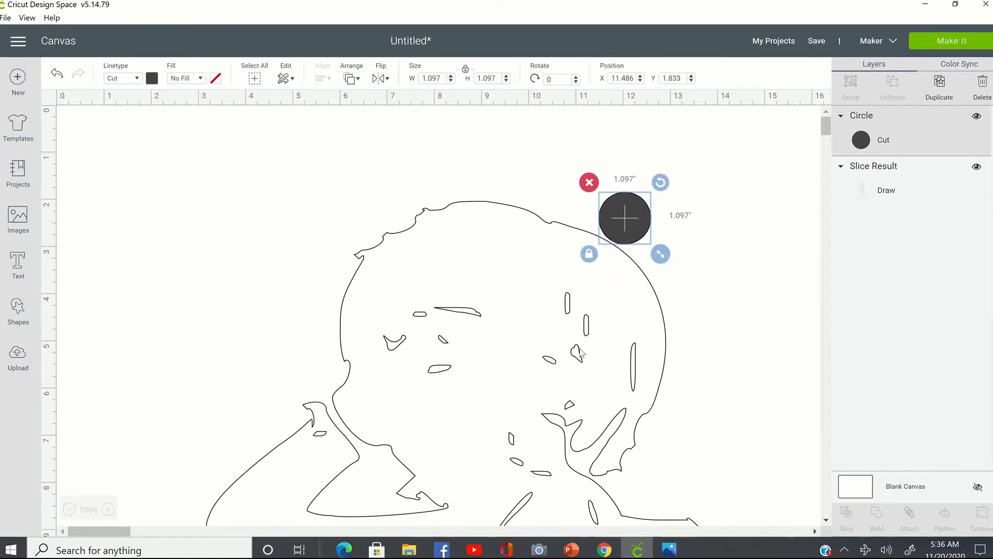
Slice the silhouette with the circle at the head and delete the leftover circle.
{"action": "left_click", "coordinate": [577, 352]}
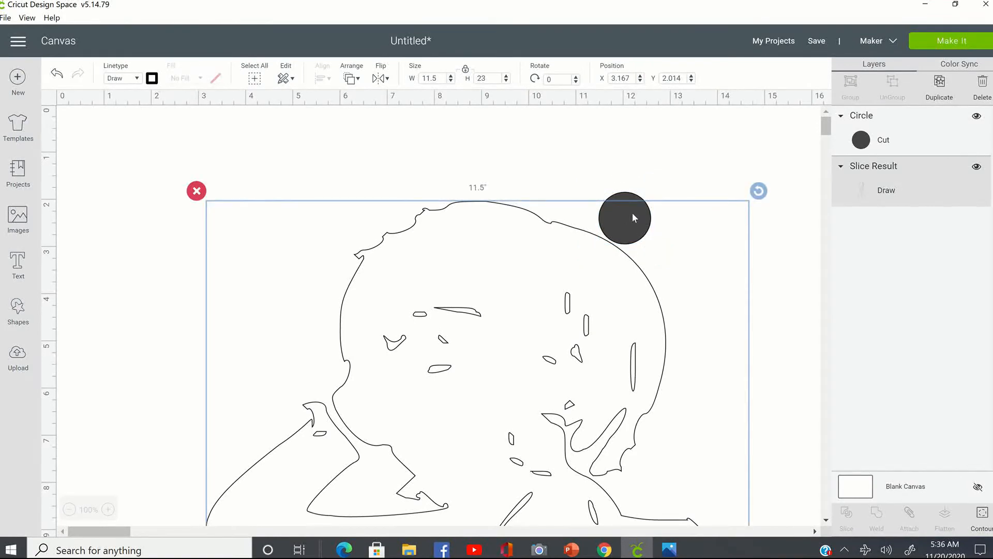
{"action": "left_click", "coordinate": [625, 197]}
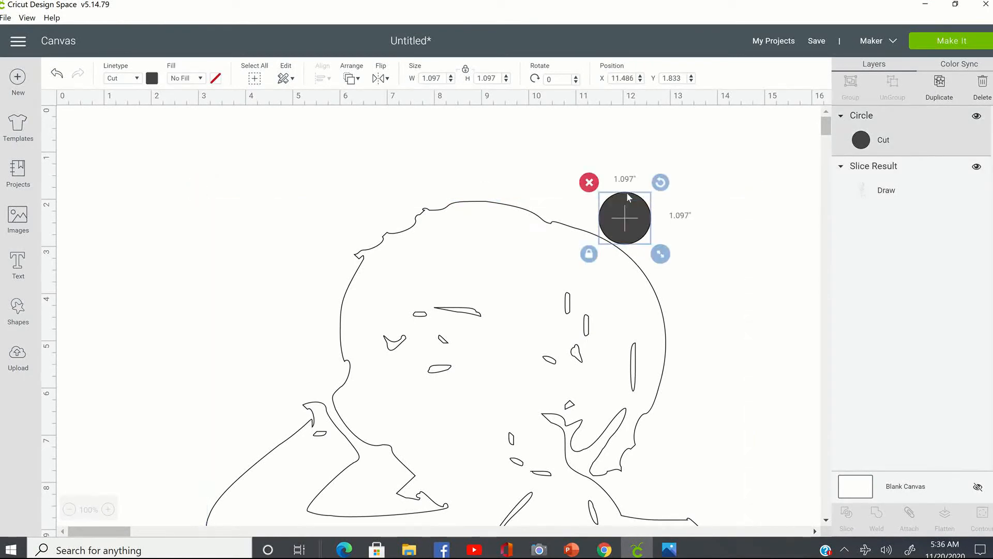
{"action": "left_click", "coordinate": [562, 266]}
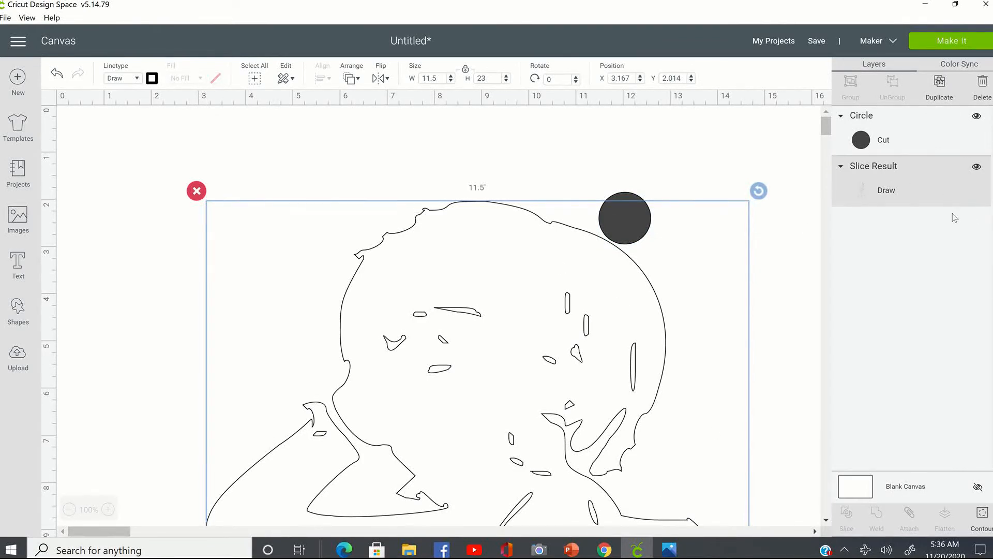
{"action": "left_click", "coordinate": [955, 127], "text": "shift"}
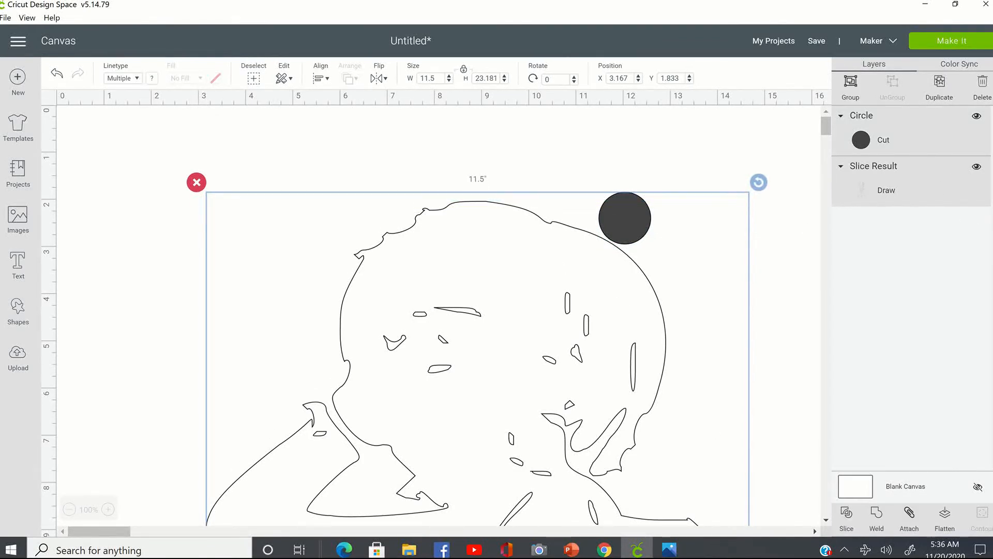
{"action": "left_click", "coordinate": [847, 527]}
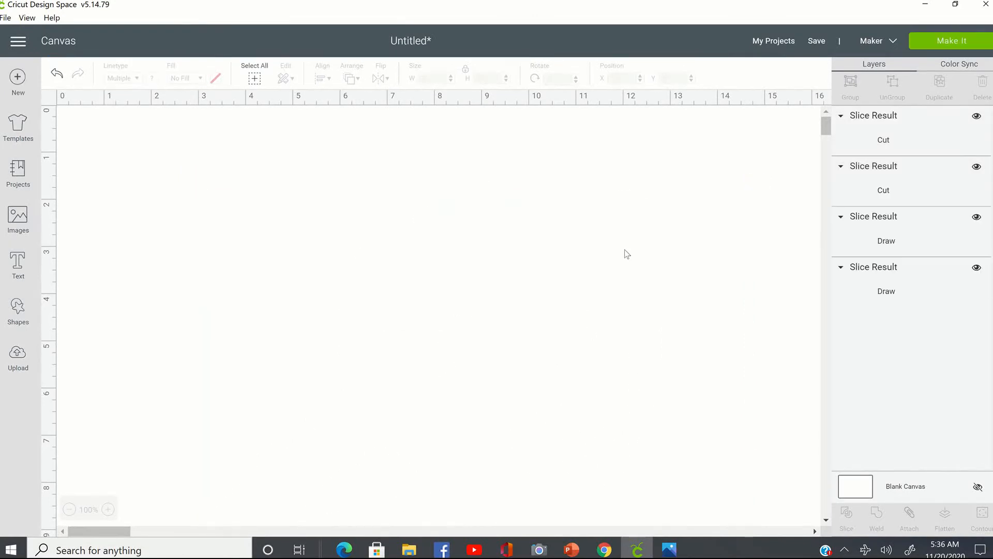
{"action": "left_click", "coordinate": [621, 217]}
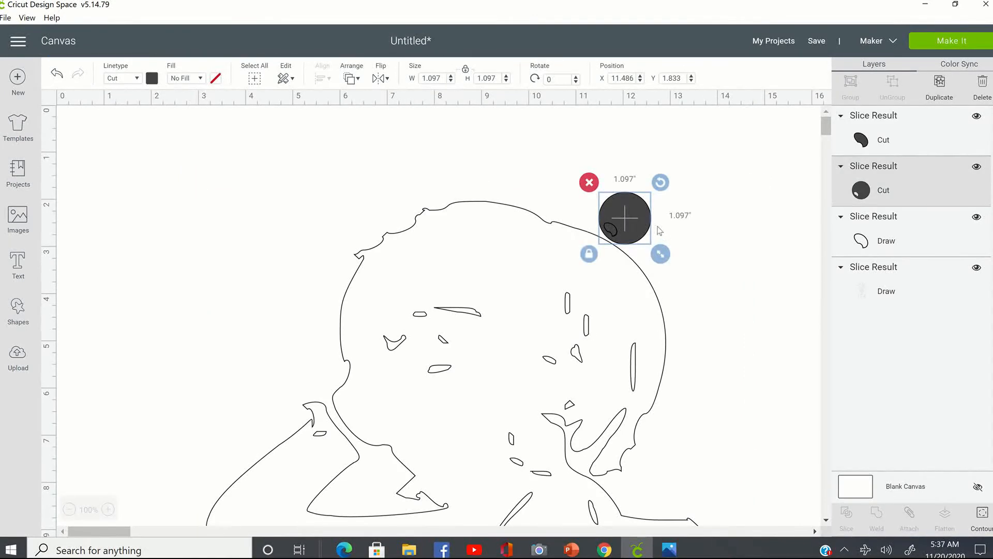
{"action": "key", "text": "Delete"}
Delete the dark cut piece and the separated outline of the stray mark outside the top of the head.
{"action": "left_click", "coordinate": [615, 232]}
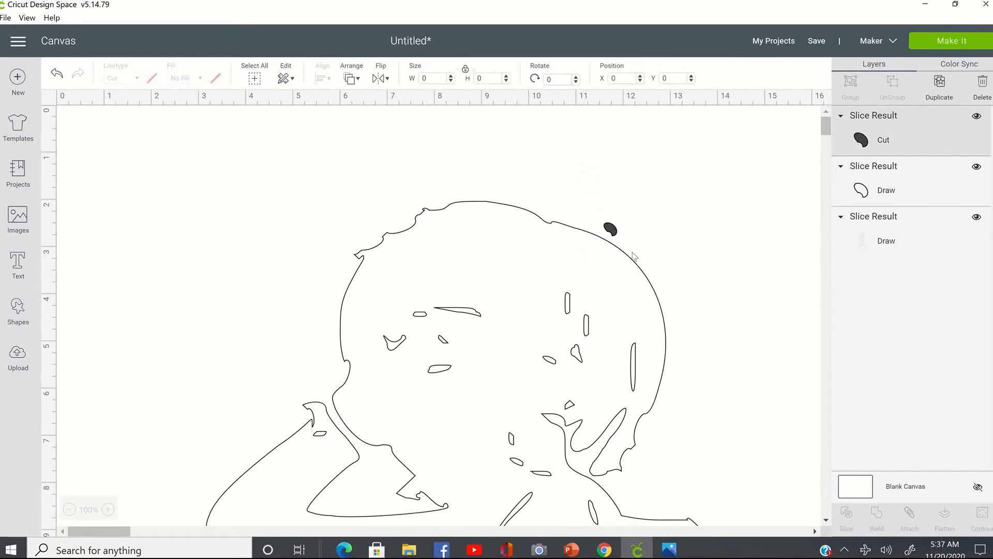
{"action": "key", "text": "Delete"}
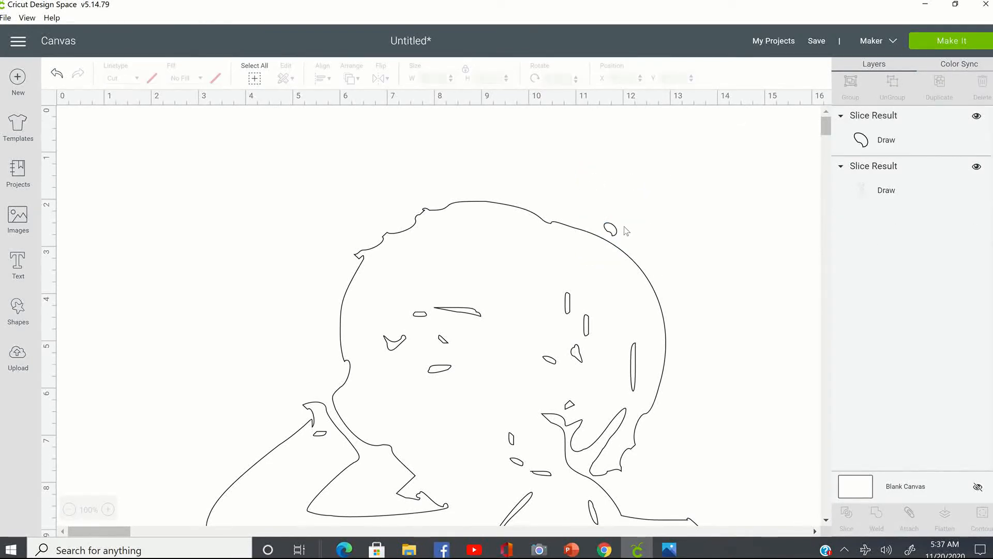
{"action": "left_click", "coordinate": [610, 229]}
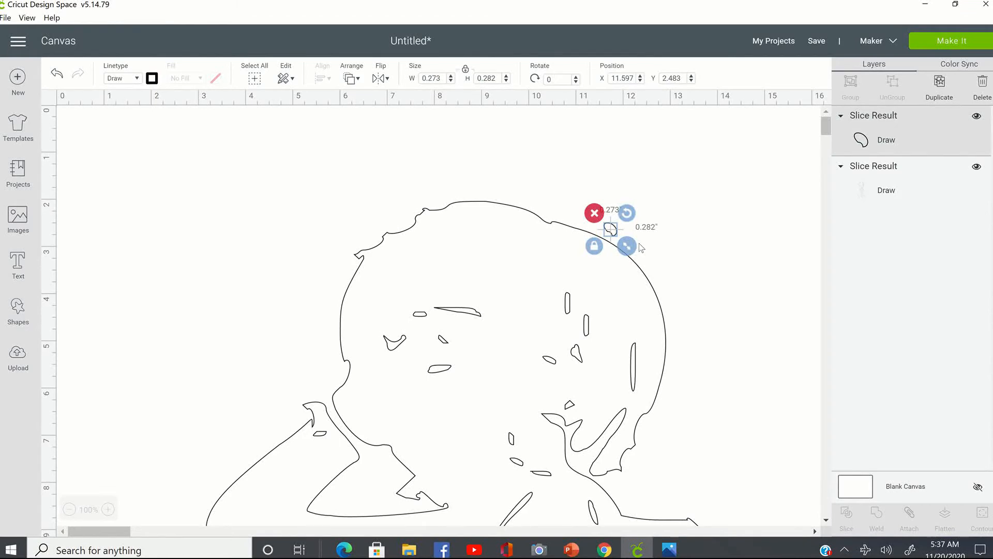
{"action": "key", "text": "Delete"}
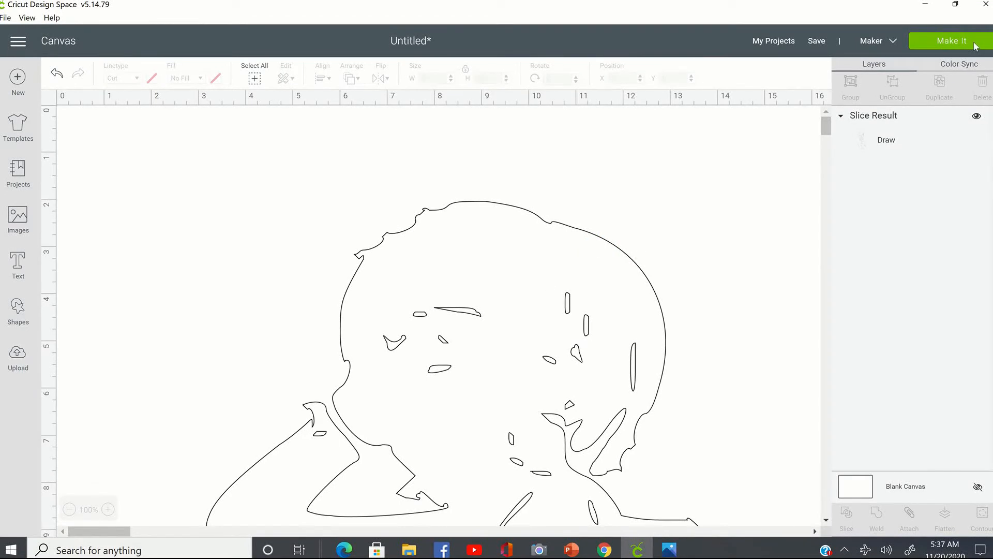
Send the drawing to the mat preview, accept the larger mat, check the layout down to the lower edge, and continue to the make stage.
{"action": "left_click", "coordinate": [974, 46]}
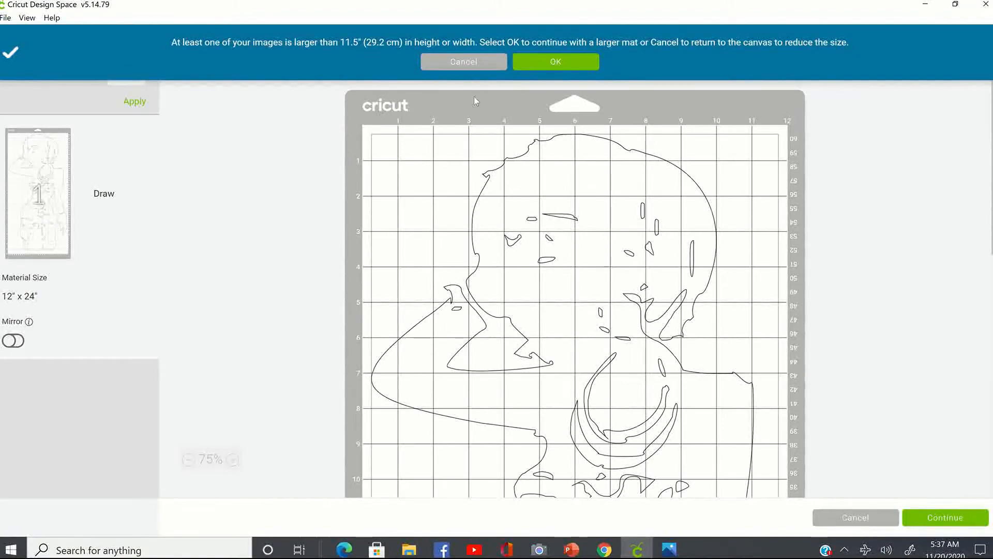
{"action": "left_click", "coordinate": [543, 65]}
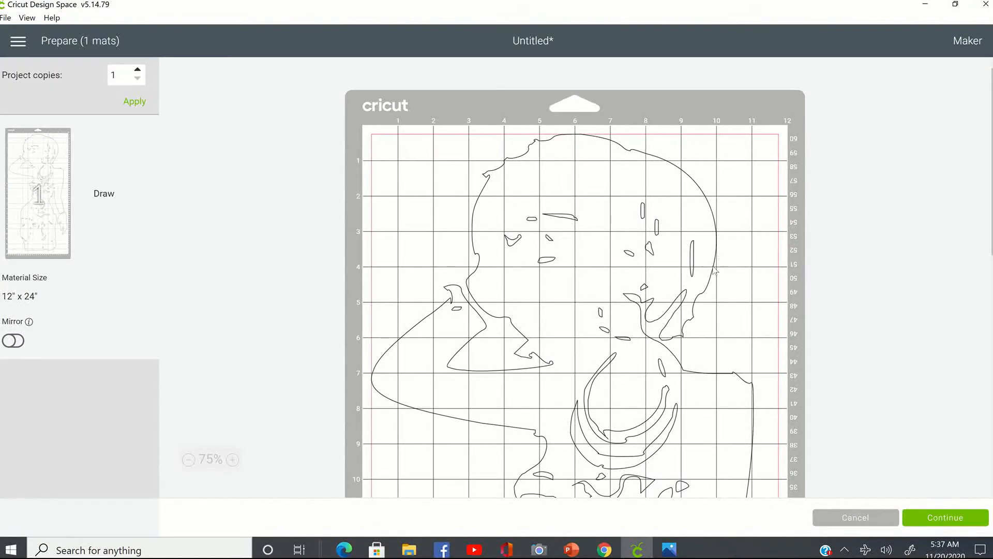
{"action": "scroll", "coordinate": [721, 264], "scroll_direction": "down", "scroll_amount": 10}
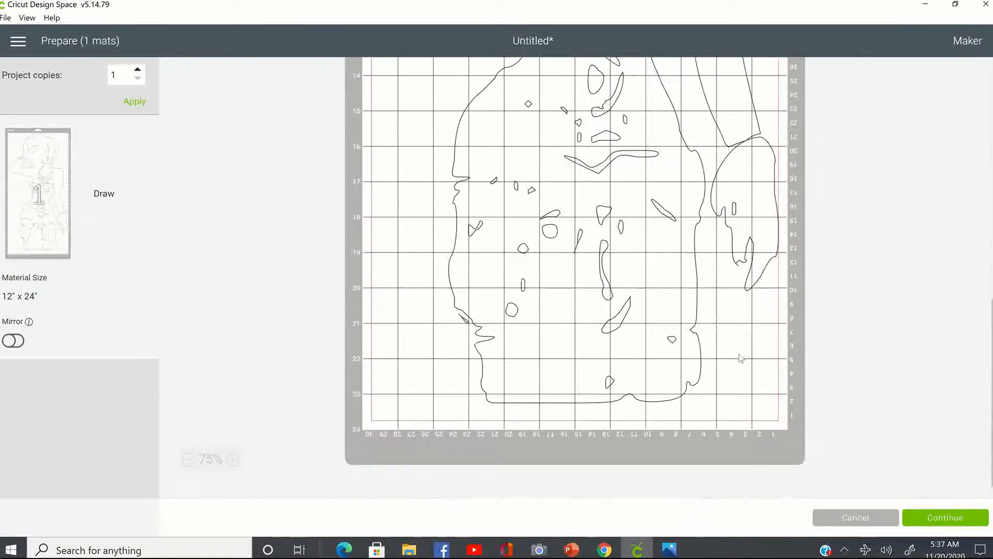
{"action": "left_click", "coordinate": [950, 520]}
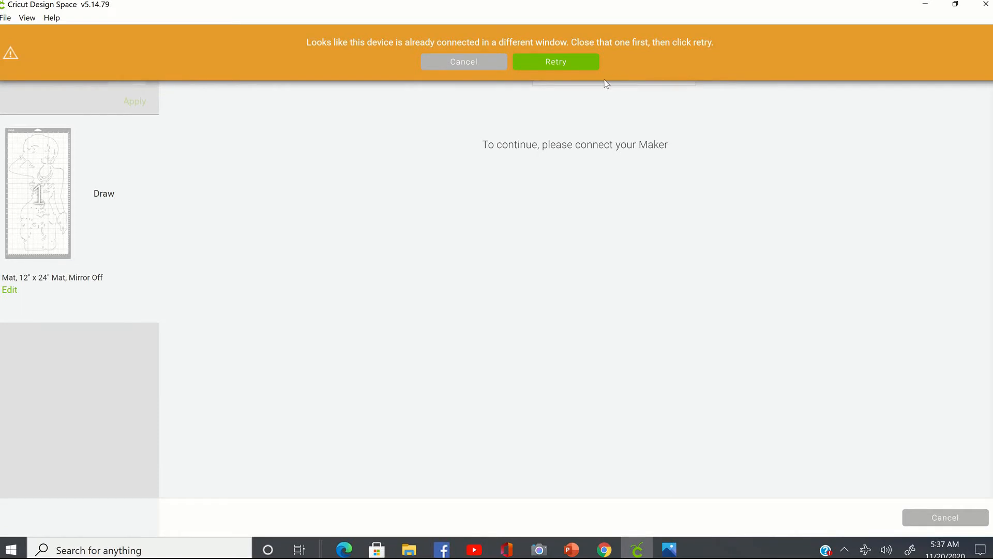
Retry the machine connection and connect to the Maker over USB.
{"action": "left_click", "coordinate": [566, 64]}
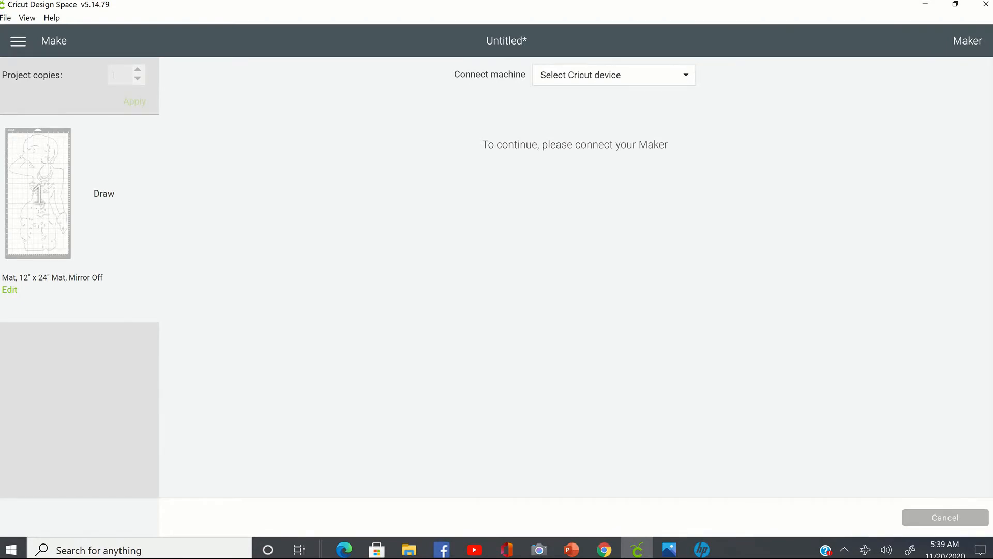
{"action": "left_click", "coordinate": [609, 78]}
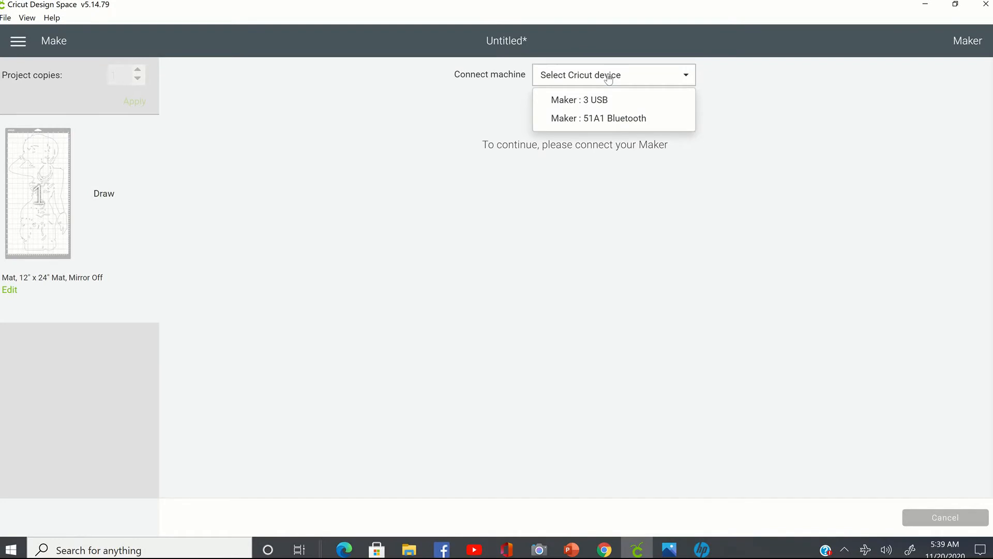
{"action": "left_click", "coordinate": [601, 101]}
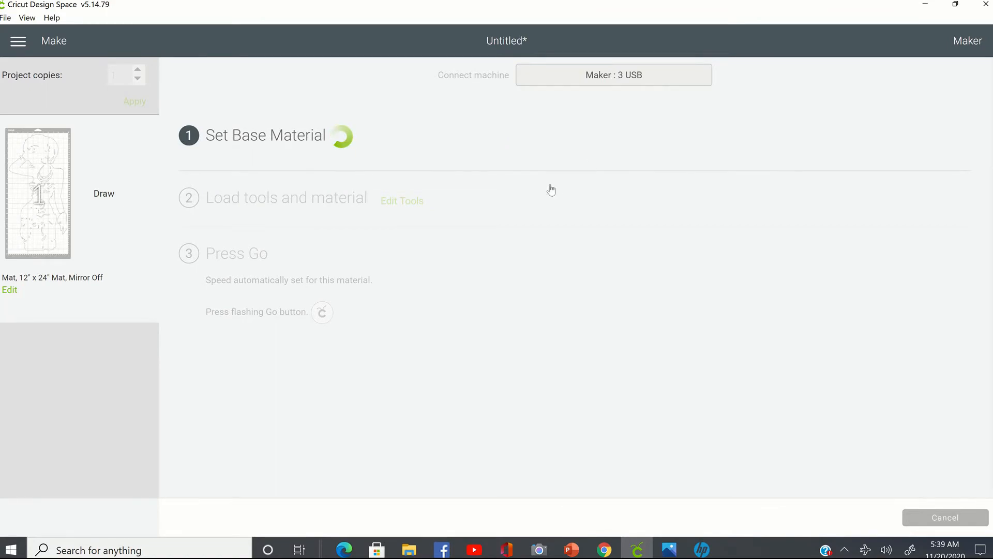
Set the base material to Medium Cardstock – 80 lb (216 gsm).
{"action": "left_click", "coordinate": [598, 226]}
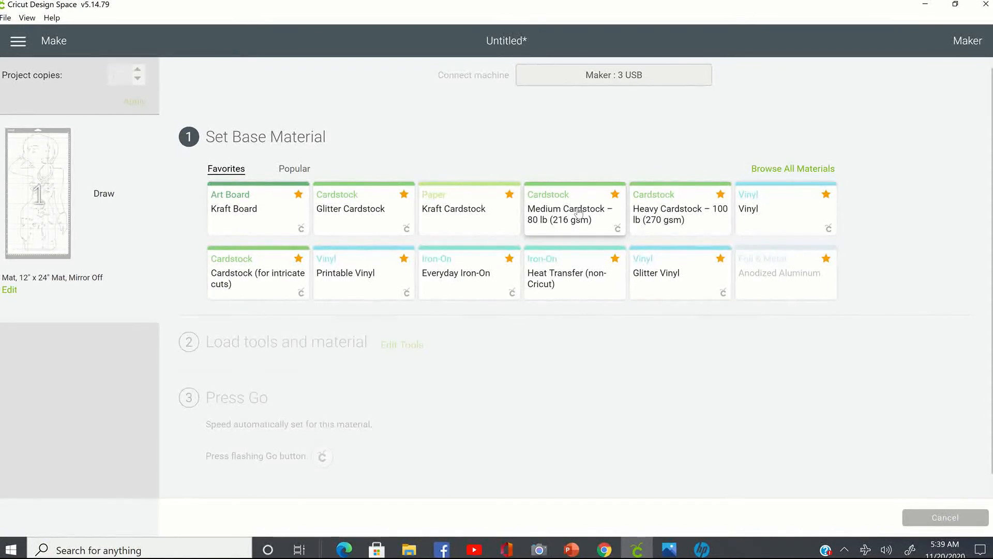
{"action": "left_click", "coordinate": [453, 211]}
{"action": "left_click", "coordinate": [595, 222]}
{"action": "left_click", "coordinate": [557, 211]}
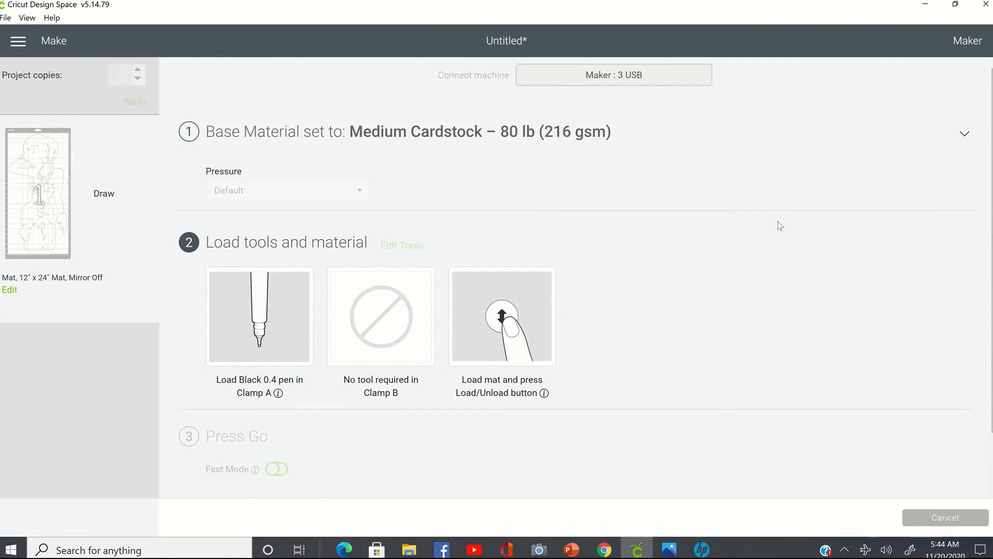
{"action": "mouse_move", "coordinate": [595, 6]}
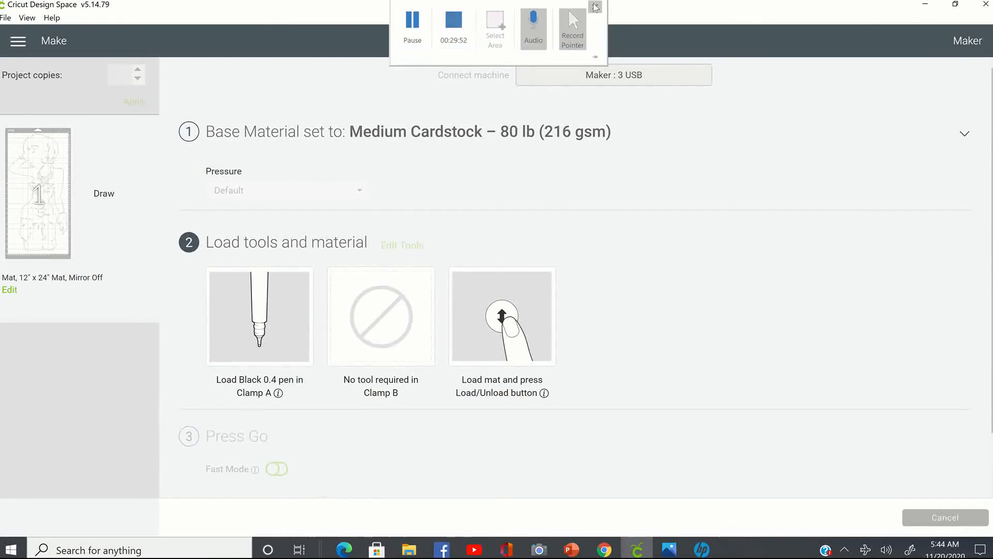